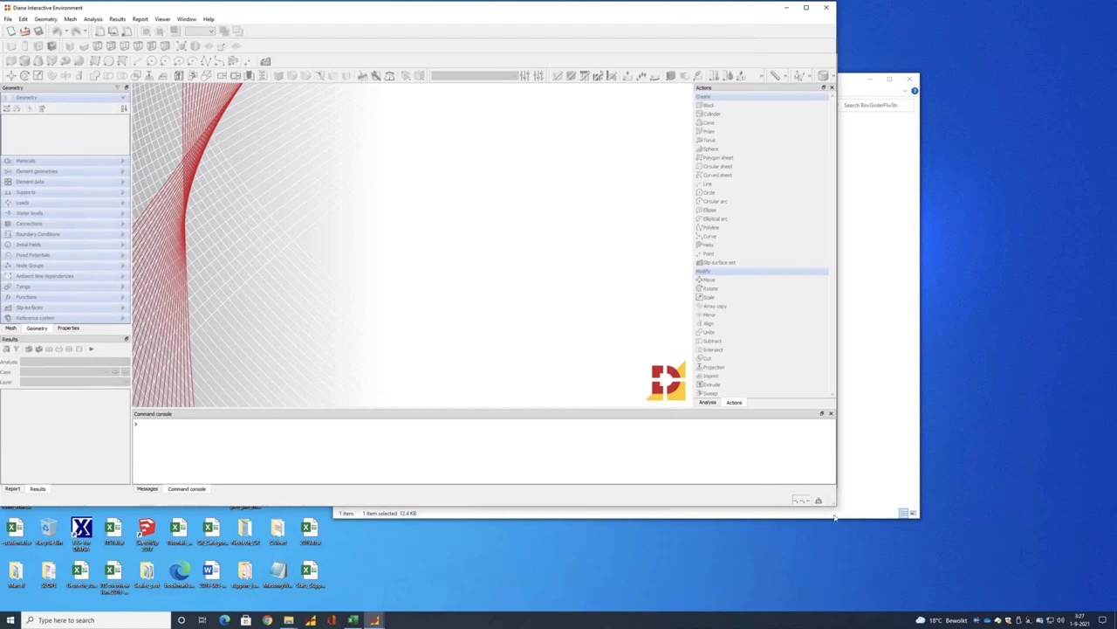
Step: Start a new project named Demo_BoxGirder with Structural and Heat flow analyses and Plane strain dimensions
drag(834, 516, 950, 587)
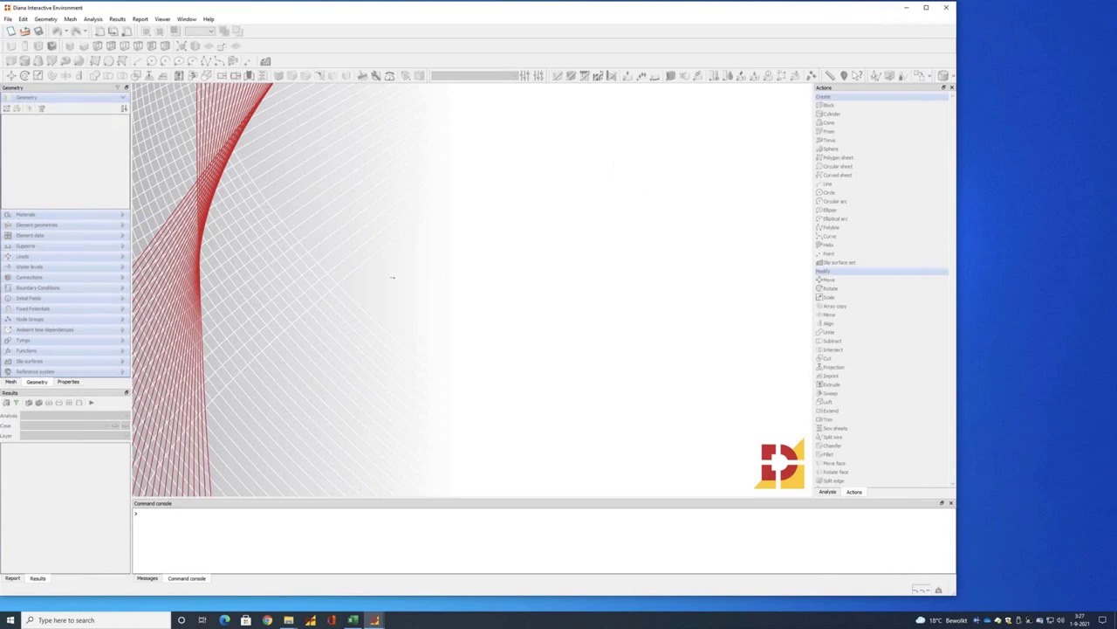
click(11, 31)
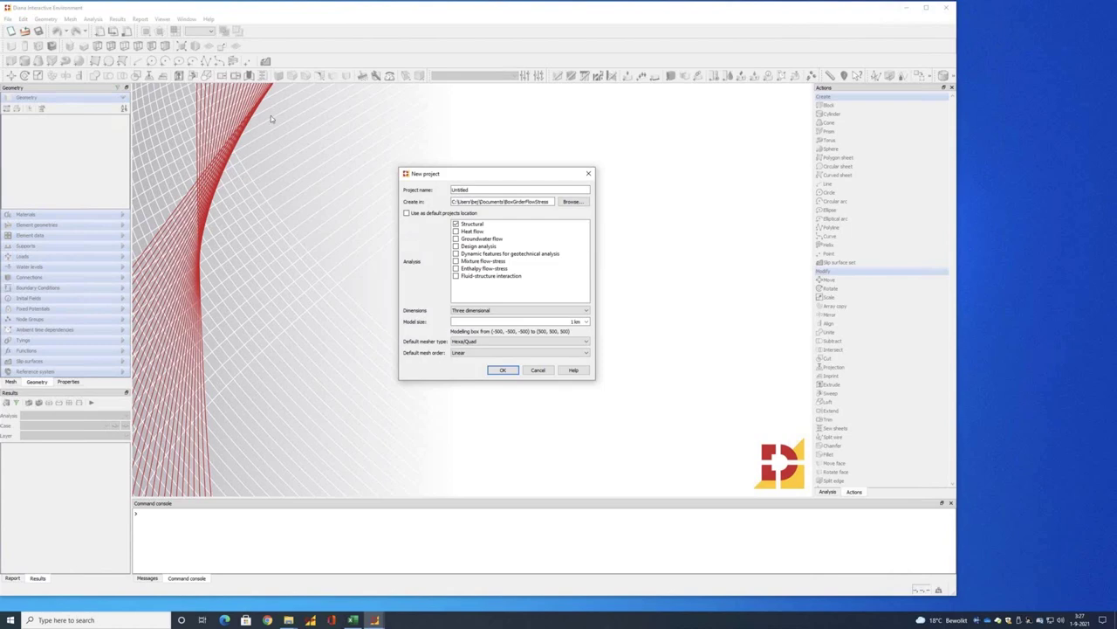
drag(493, 190, 439, 191)
text(Demo_BoxGirder)
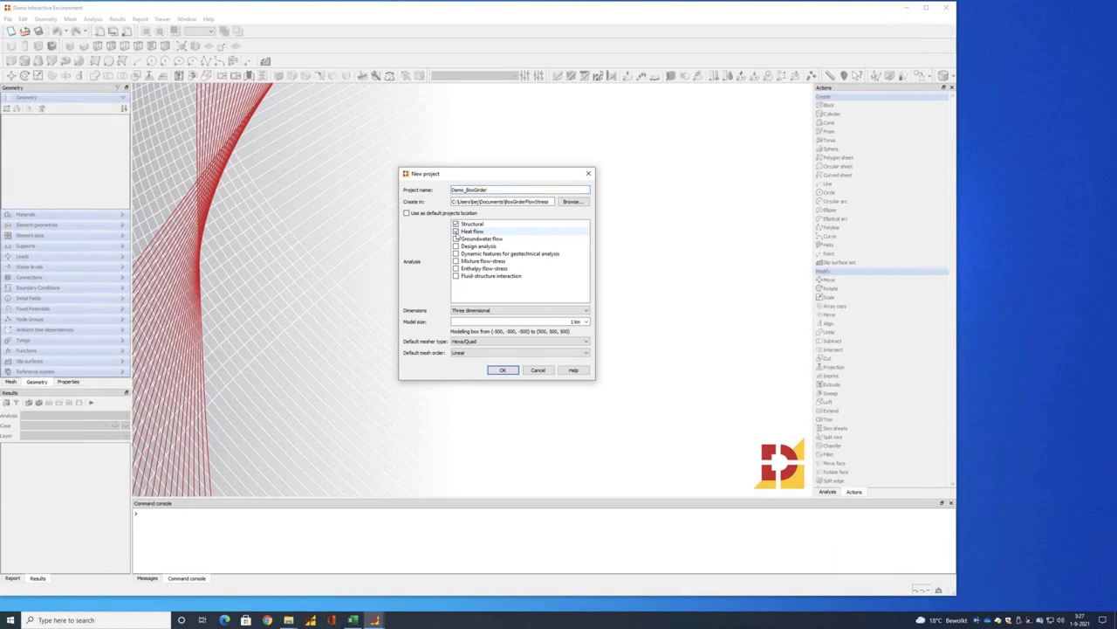
click(588, 311)
click(498, 336)
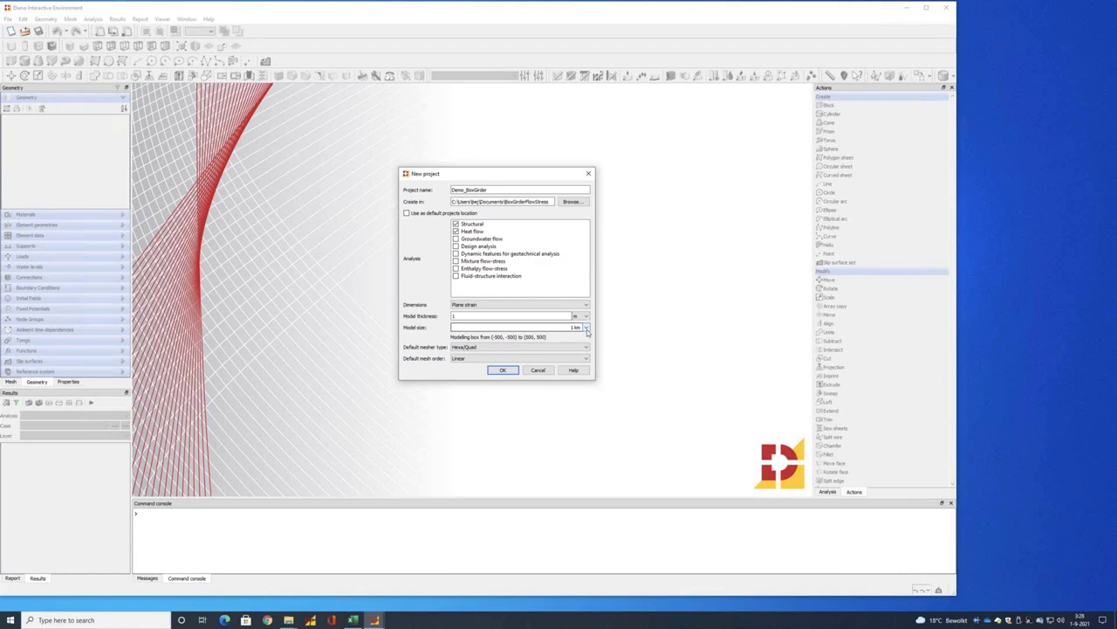
Step: Set the model size to 100 m, quadratic default mesh order and mid-side node location On shape, and create the project
click(586, 327)
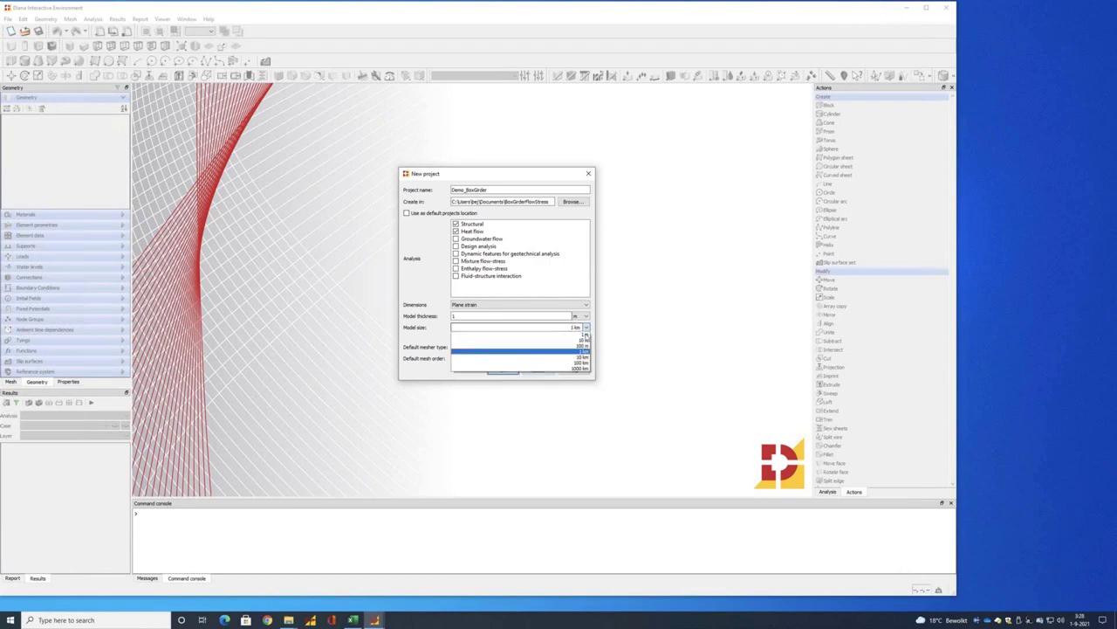
click(585, 347)
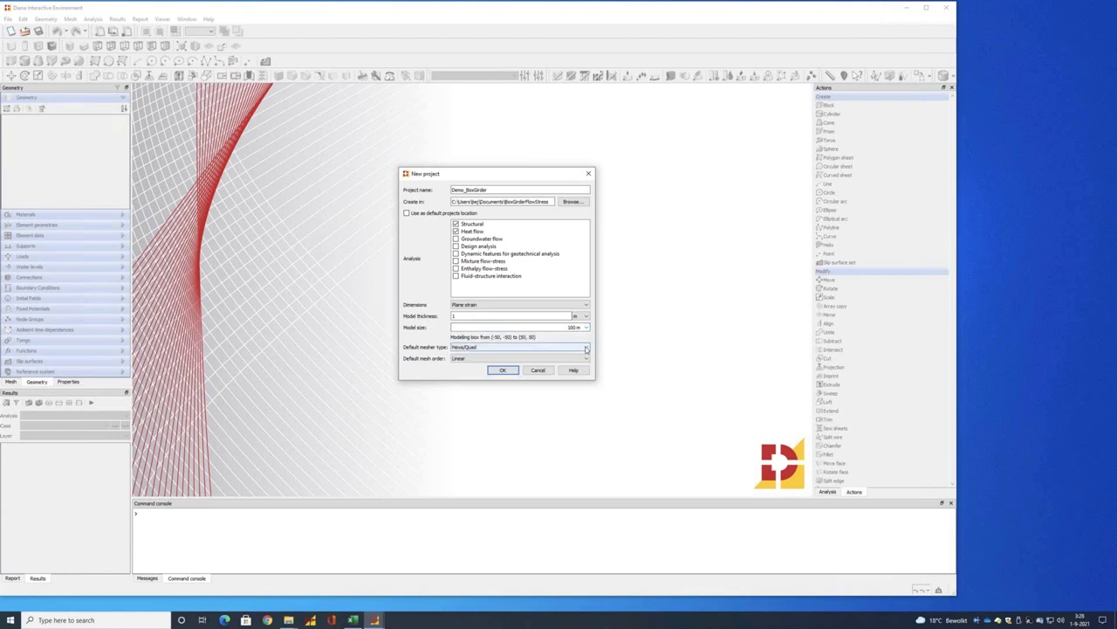
click(584, 358)
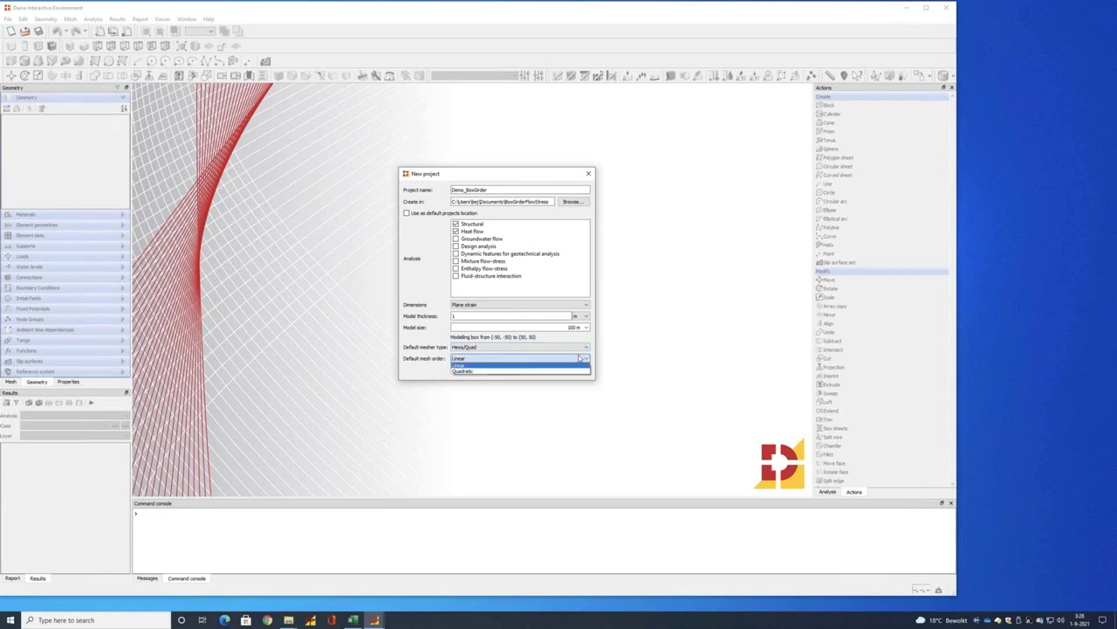
click(476, 372)
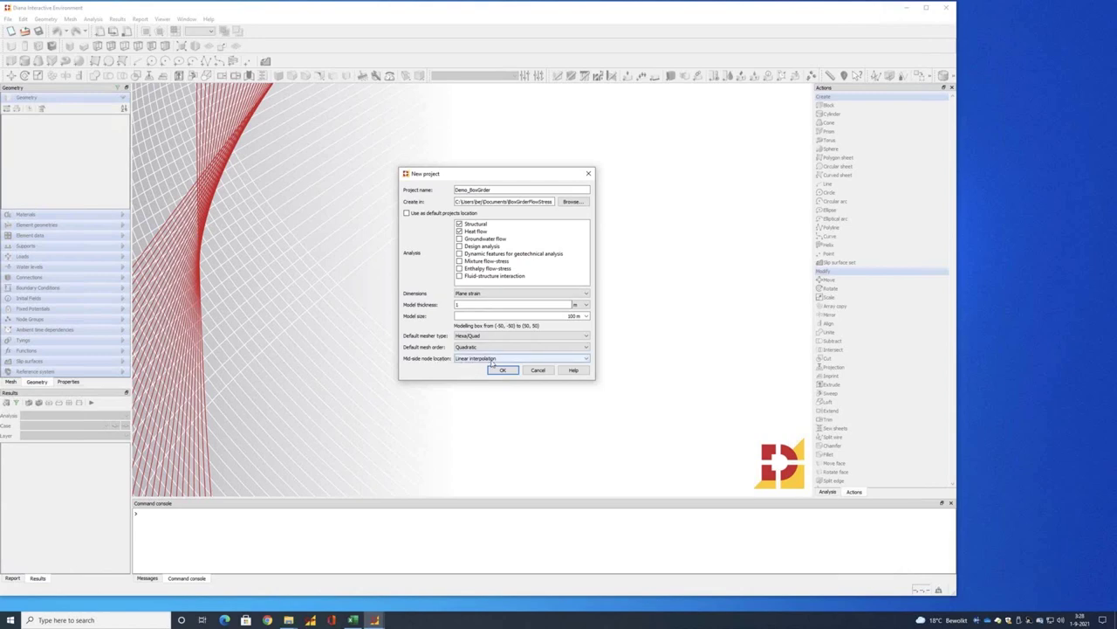
click(491, 360)
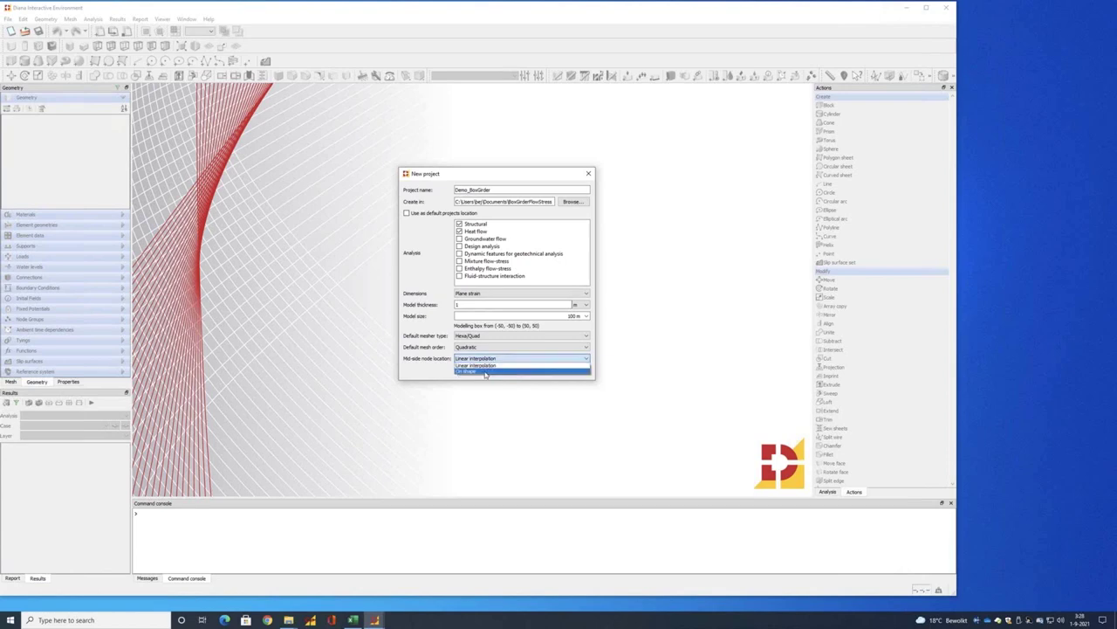
click(485, 372)
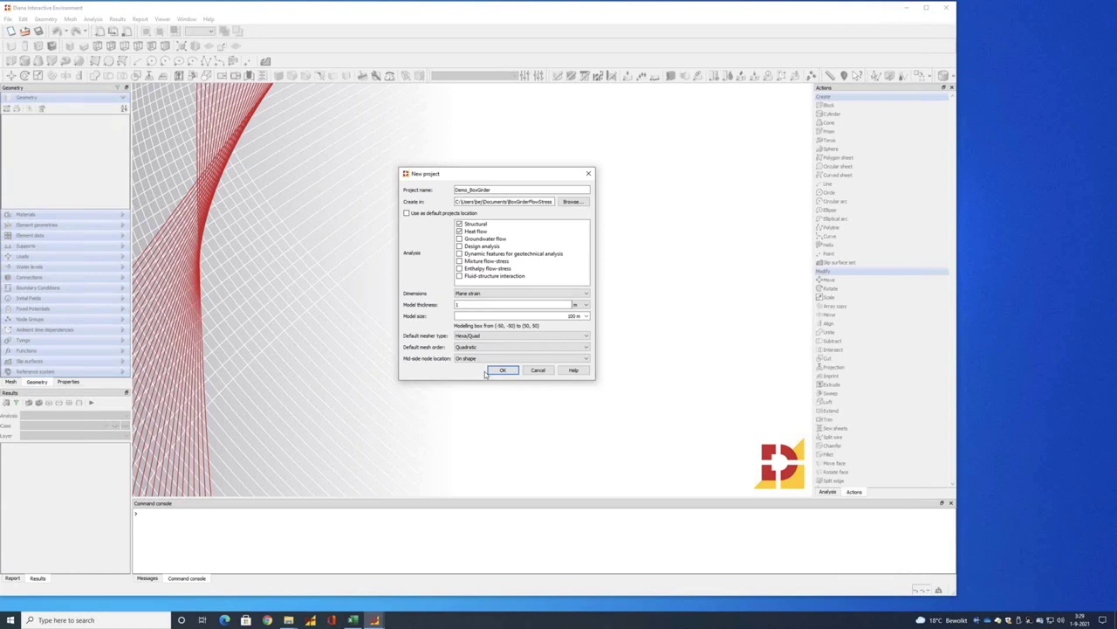
click(494, 371)
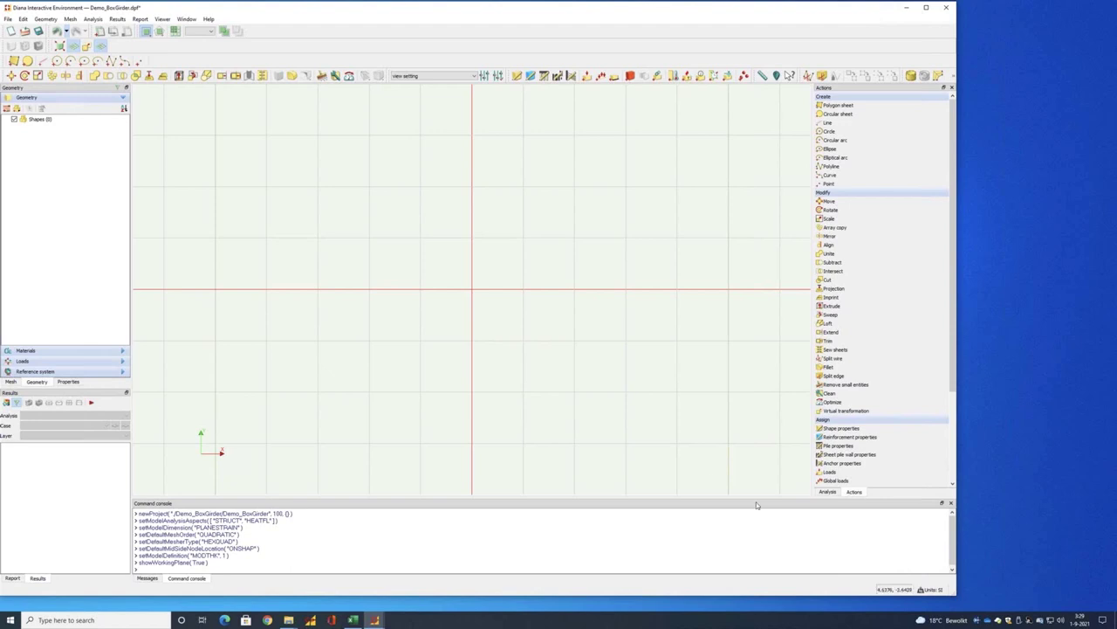
Step: Set the project units to celsius for temperature, day for time and newton for force
click(930, 590)
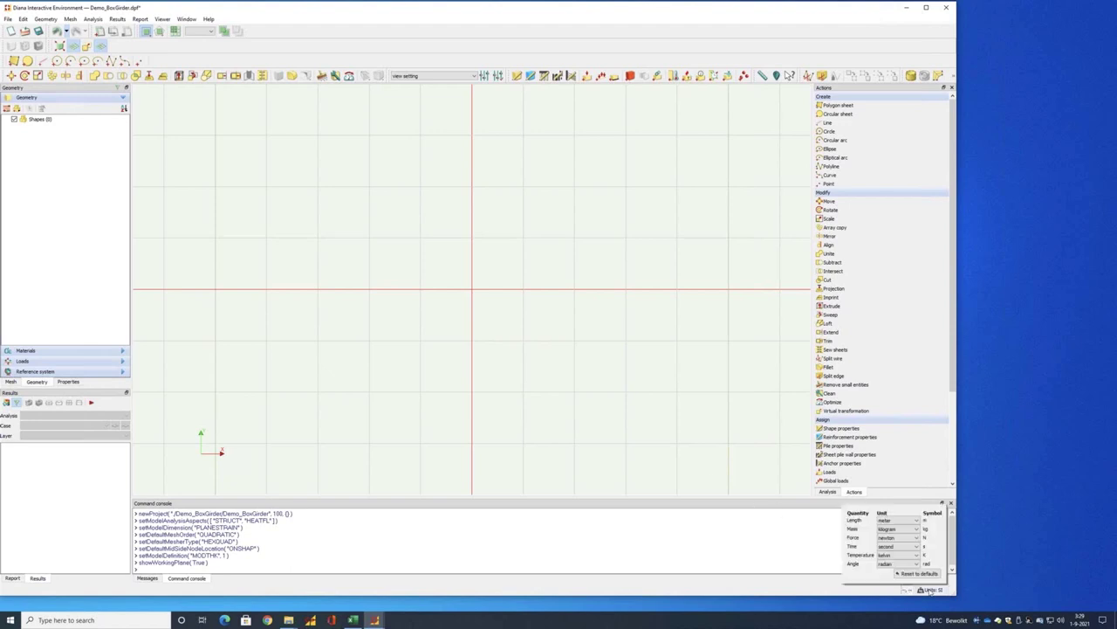
click(899, 554)
click(888, 573)
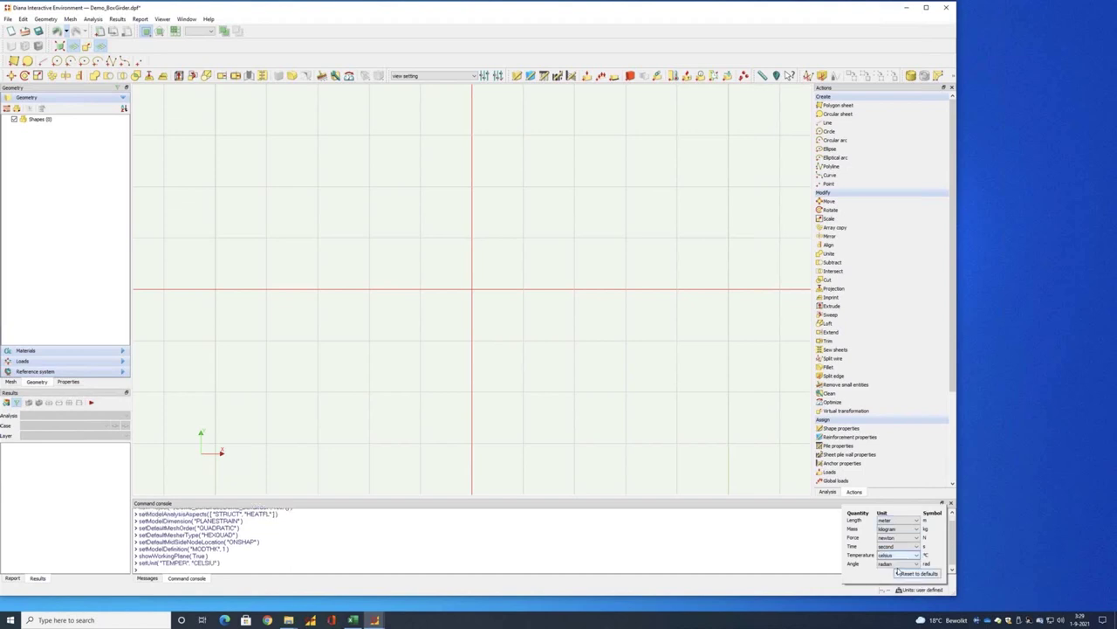
click(898, 547)
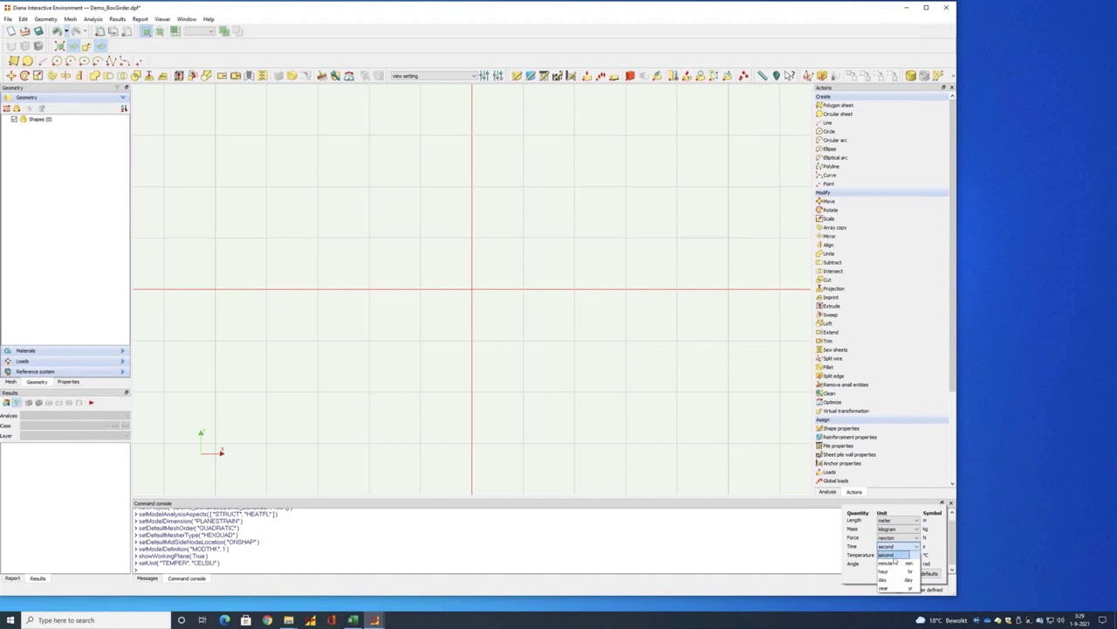
click(887, 579)
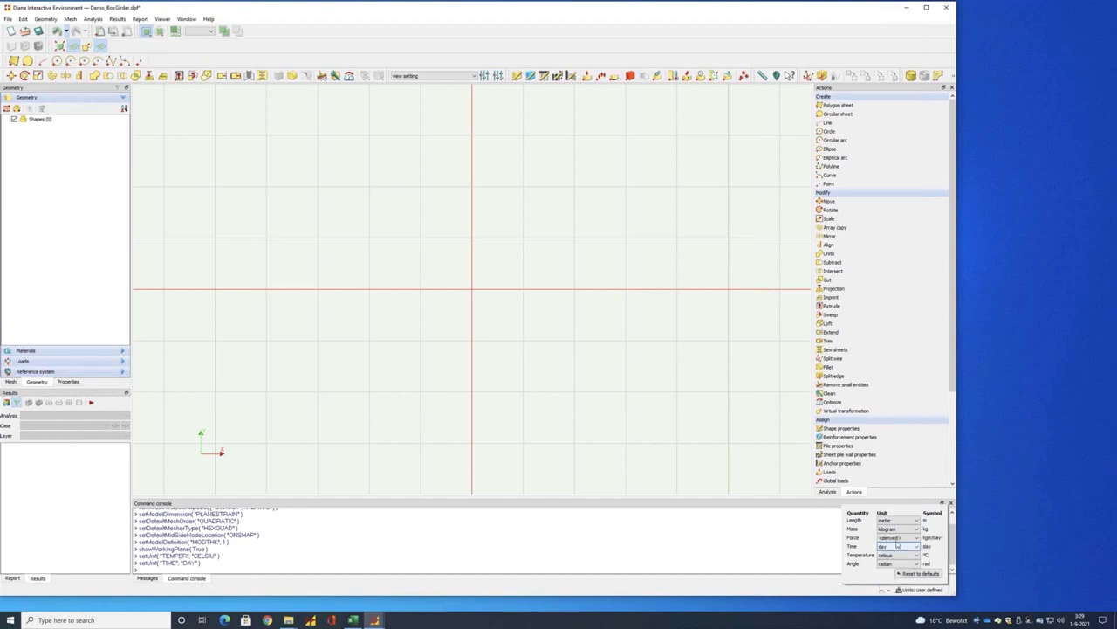
click(897, 538)
scroll(898, 555, up, 2)
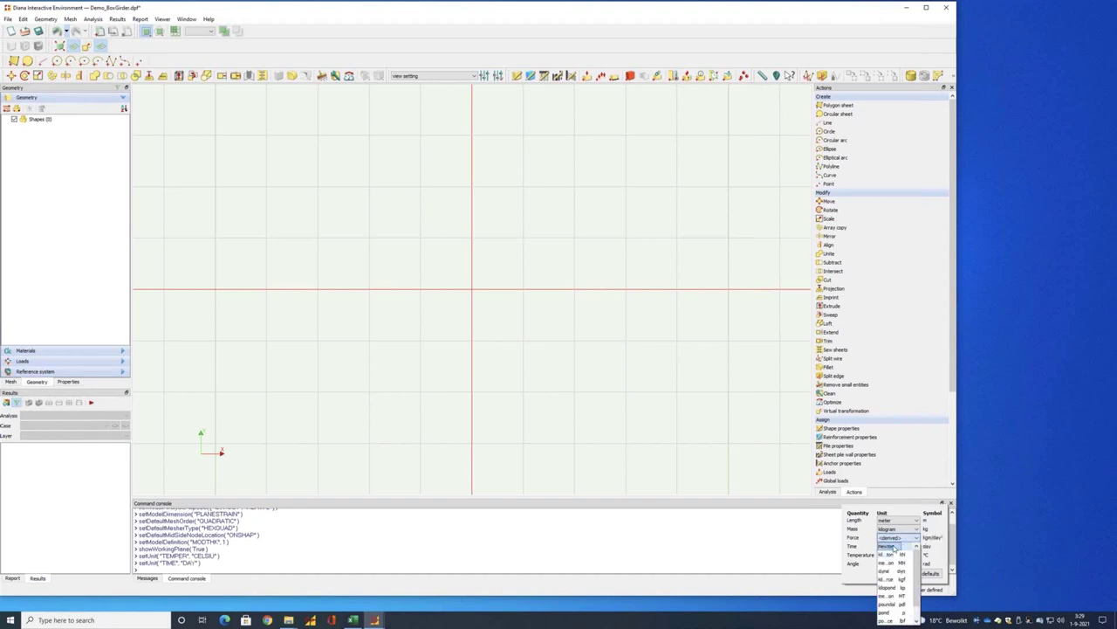
click(894, 547)
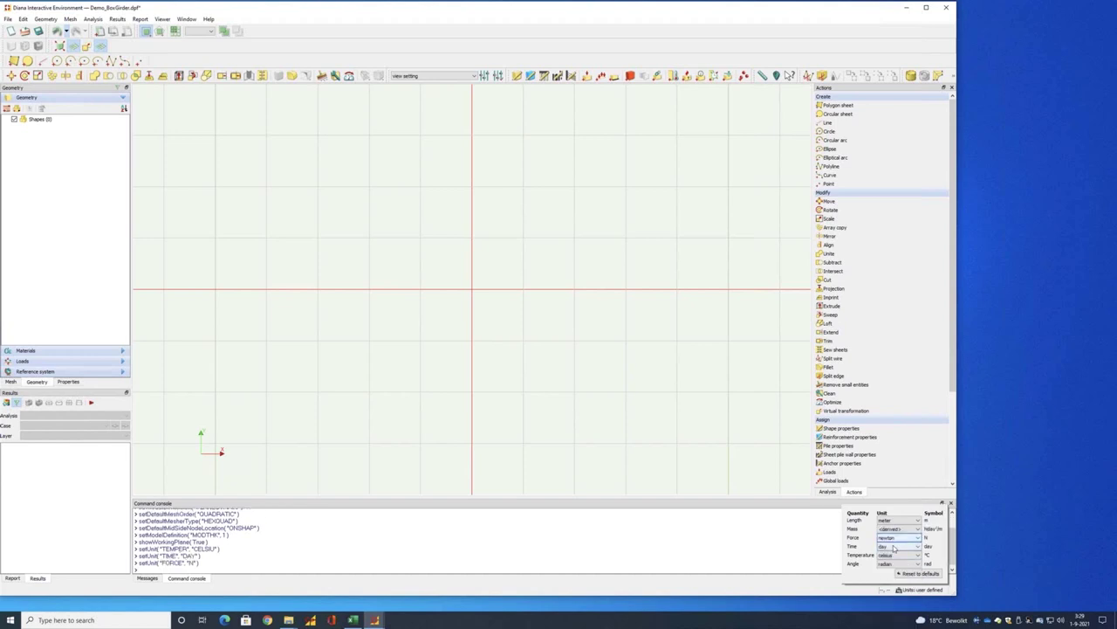
click(795, 559)
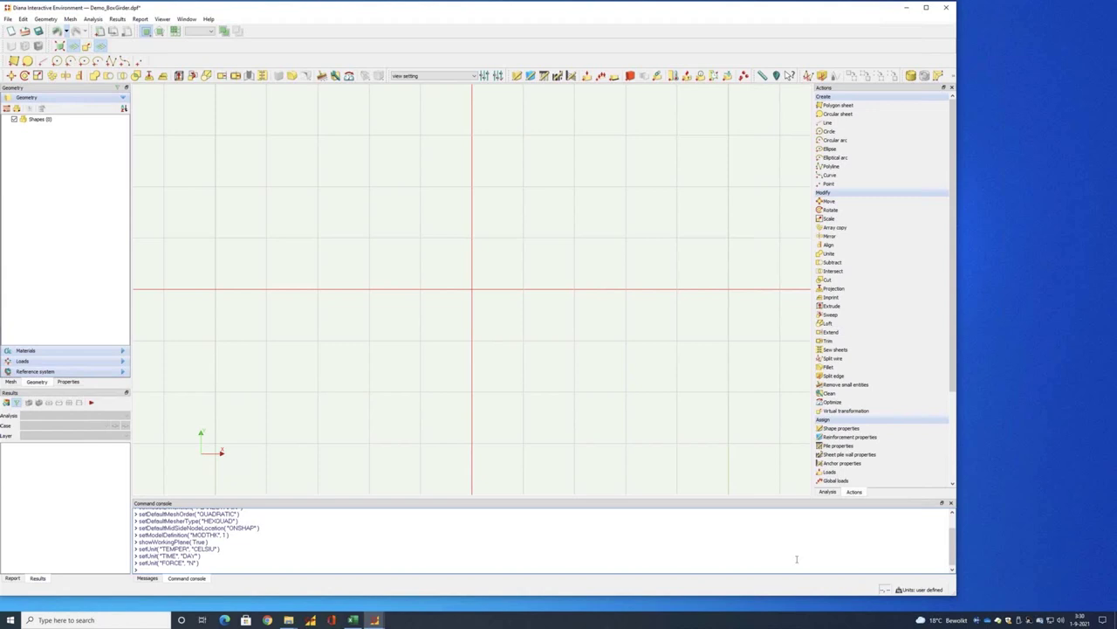
Step: Start a polygon sheet named BoxGirder using the Coordinates method
click(14, 62)
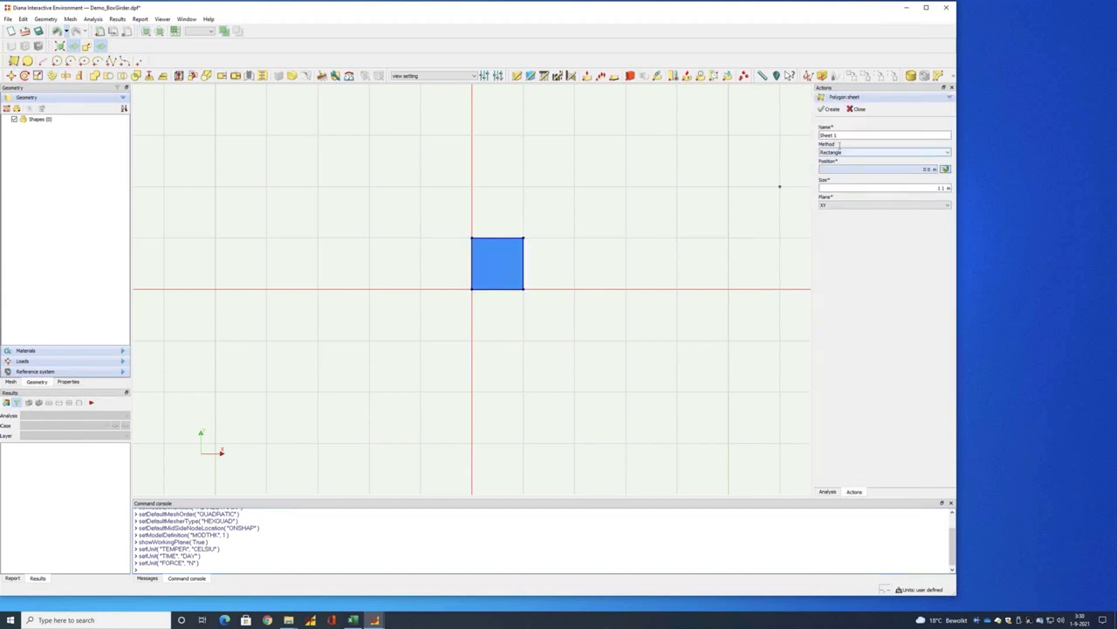
text(BoxGirder)
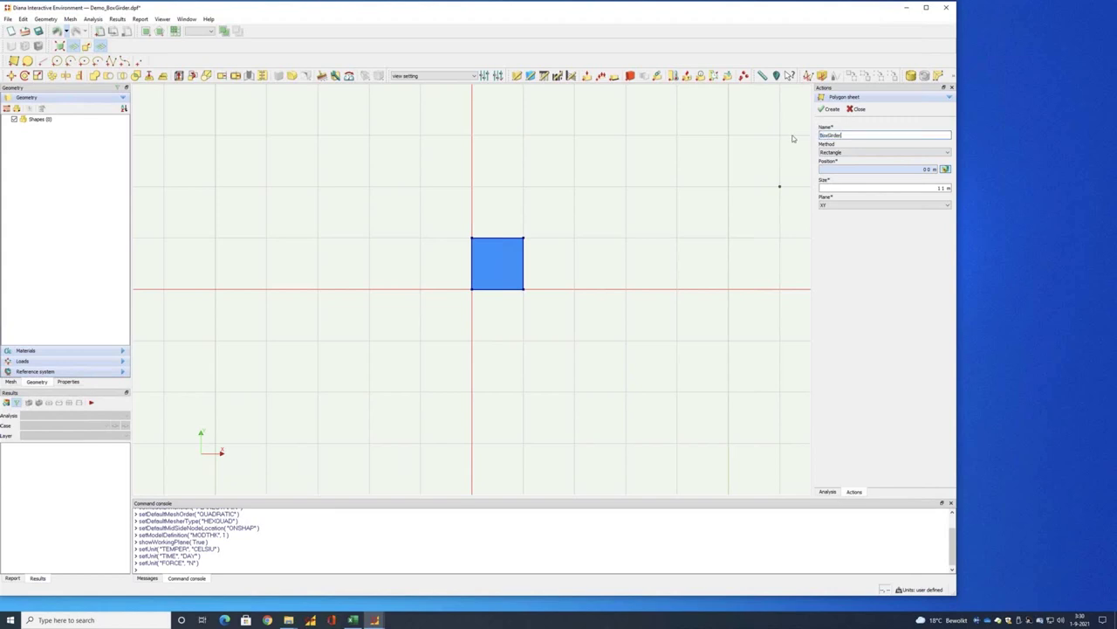
click(850, 152)
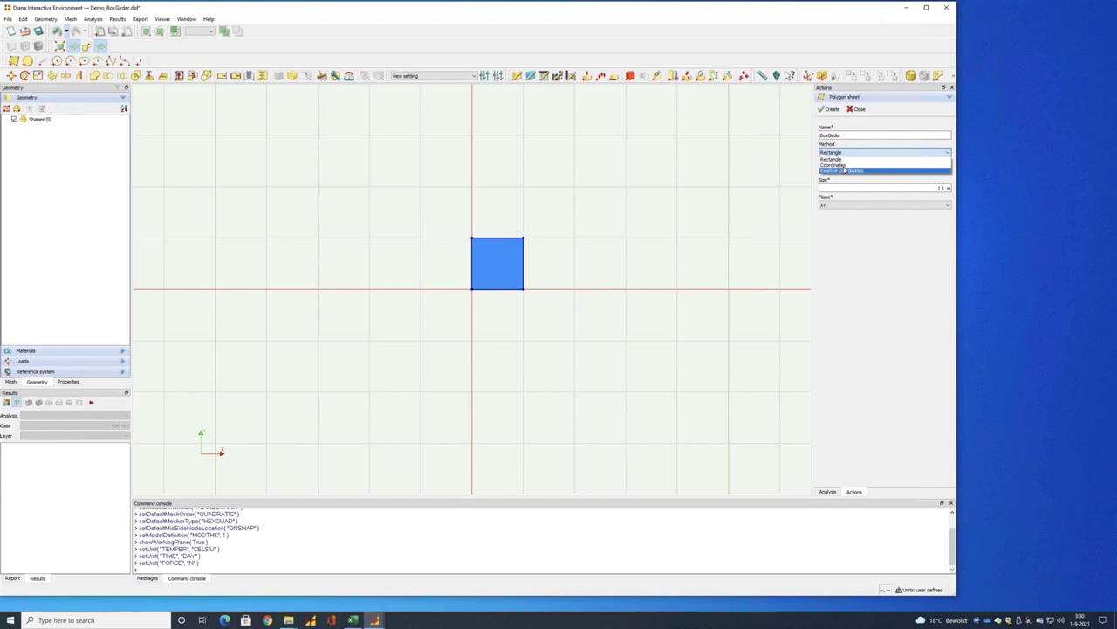
click(835, 164)
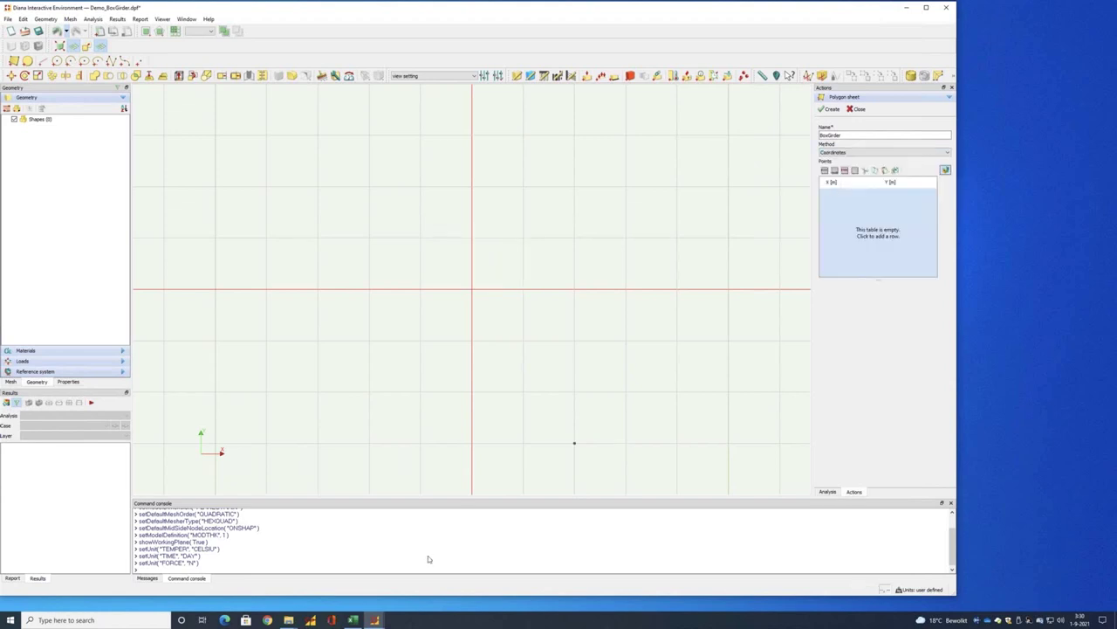
Step: Copy the Box Girder coordinates A3:B12 from the Excel workbook, paste them into the sheet's points table and create the BoxGirder sheet
click(354, 620)
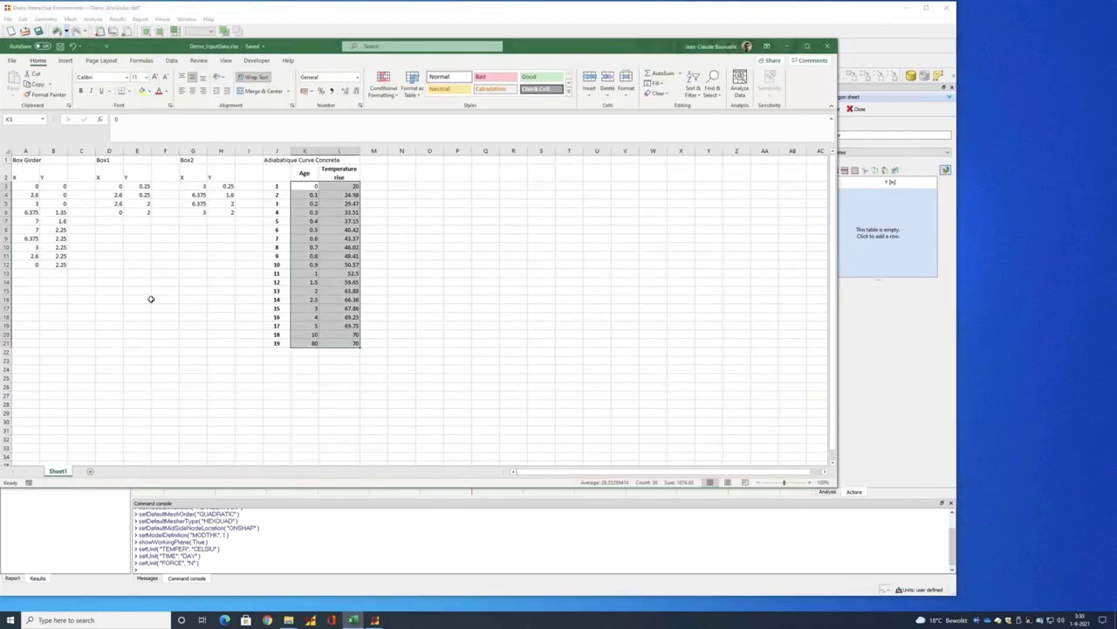
drag(28, 186, 57, 265)
key(ctrl+c)
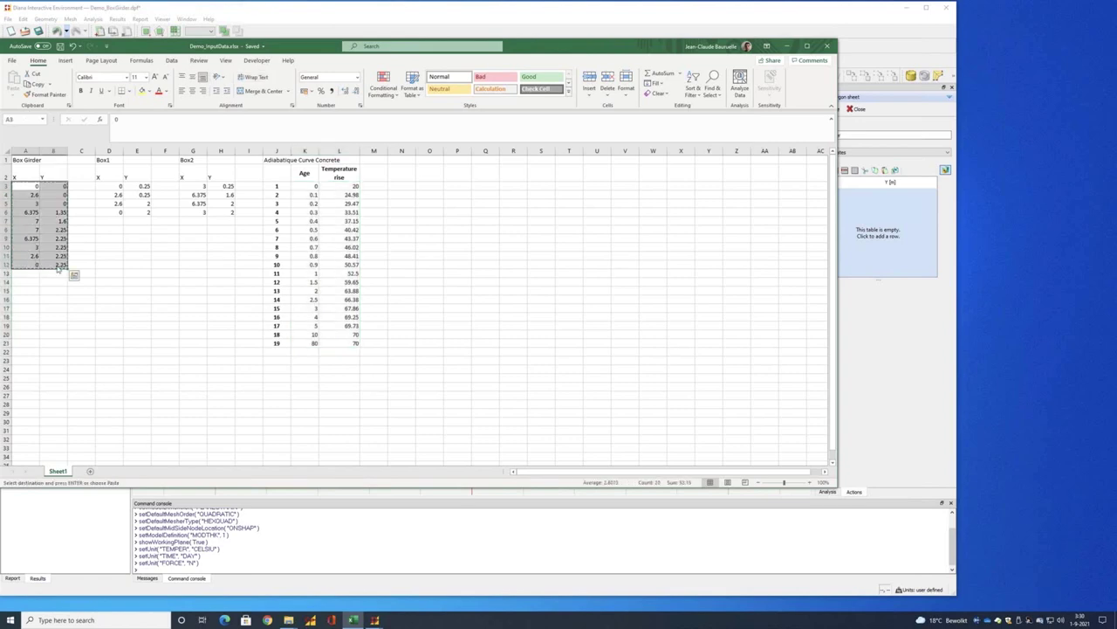
click(787, 46)
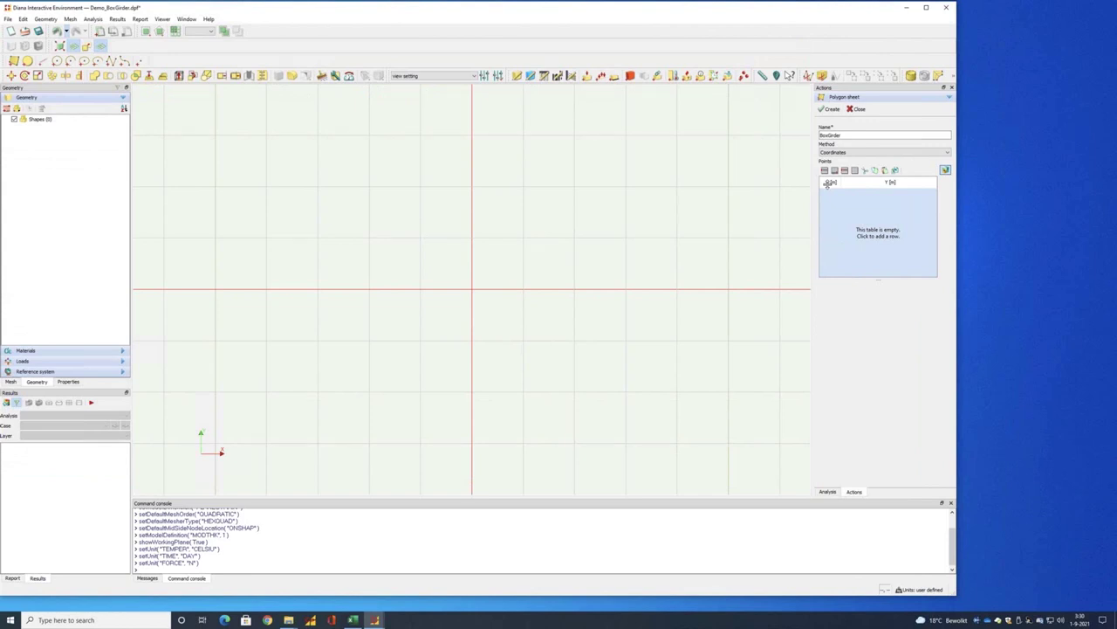
key(ctrl+v)
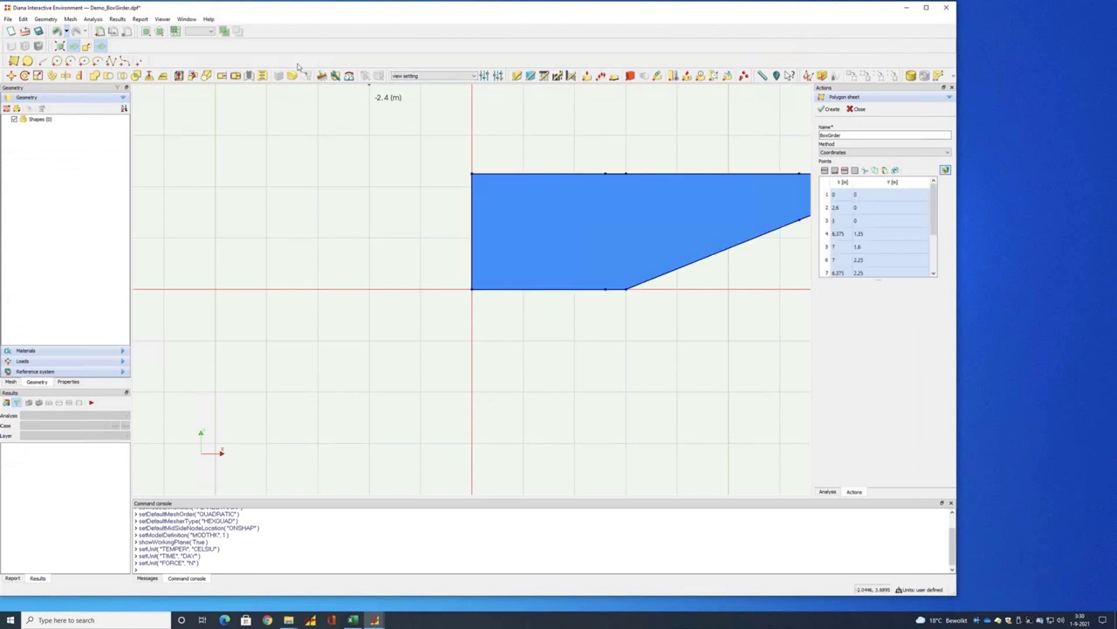
click(61, 46)
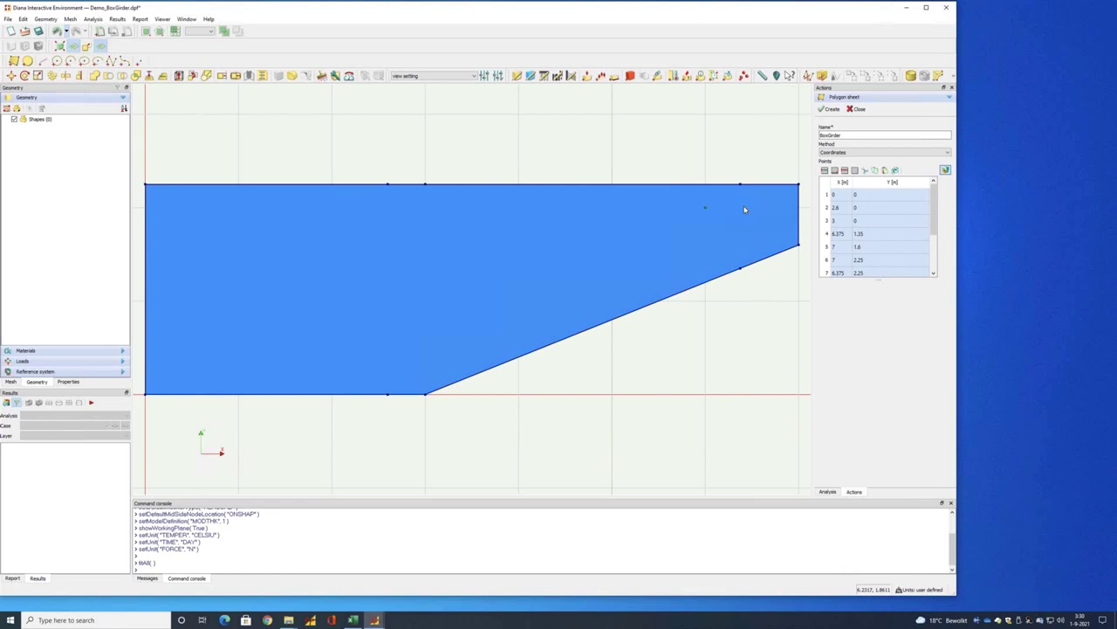
click(833, 109)
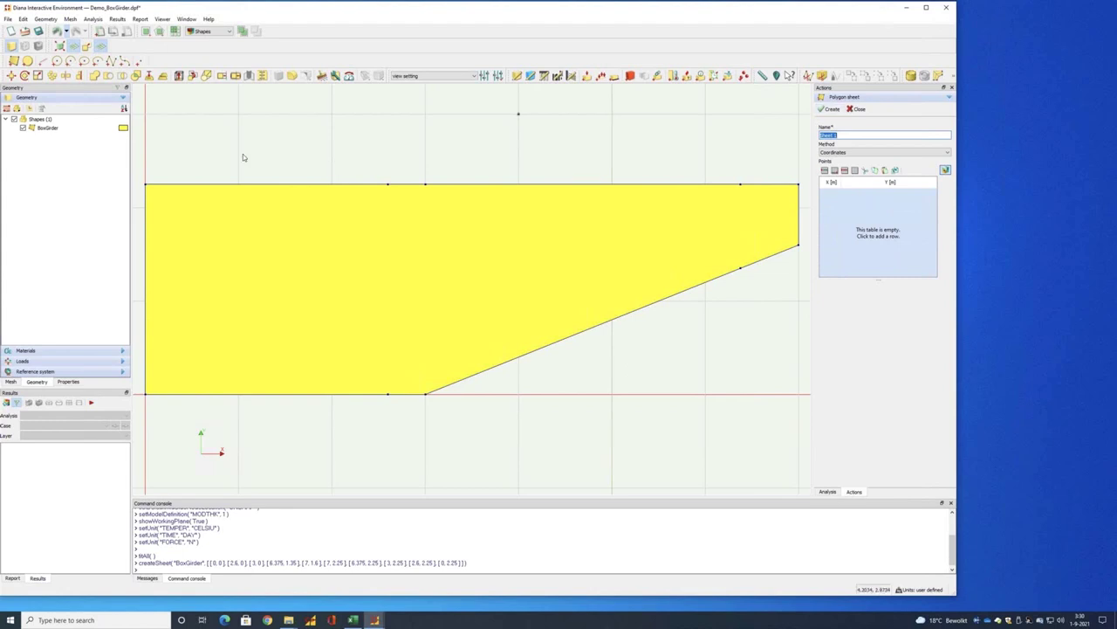
Step: Create a polygon sheet named Cell1 from the Box1 coordinates D3:E6 copied from the Excel workbook
click(80, 131)
text(d)
click(353, 620)
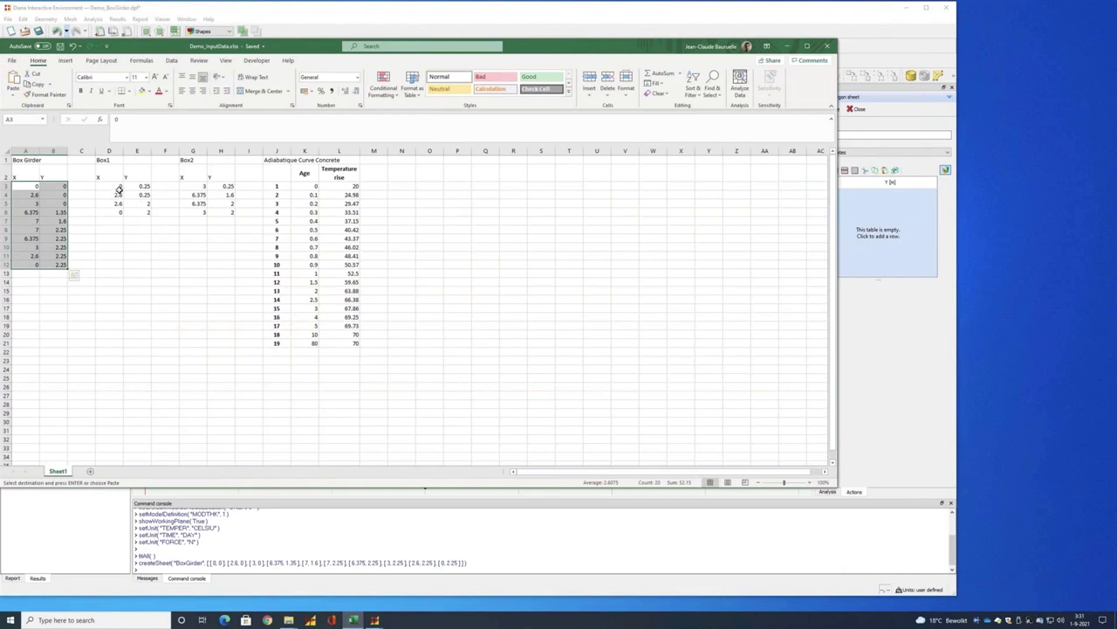
shift+click(144, 210)
key(ctrl+c)
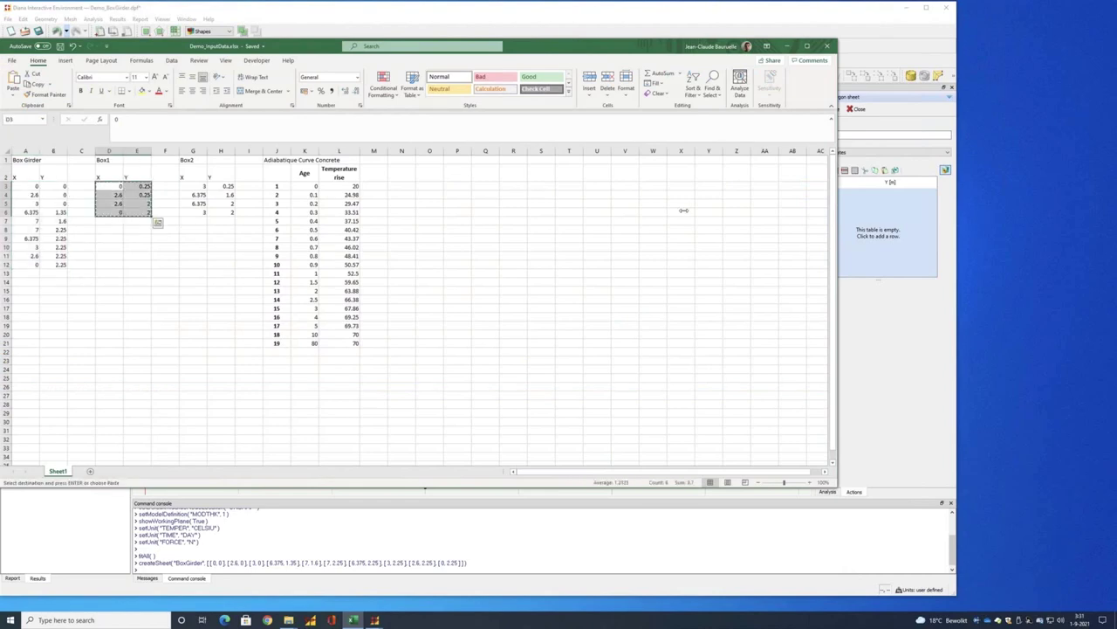
click(845, 199)
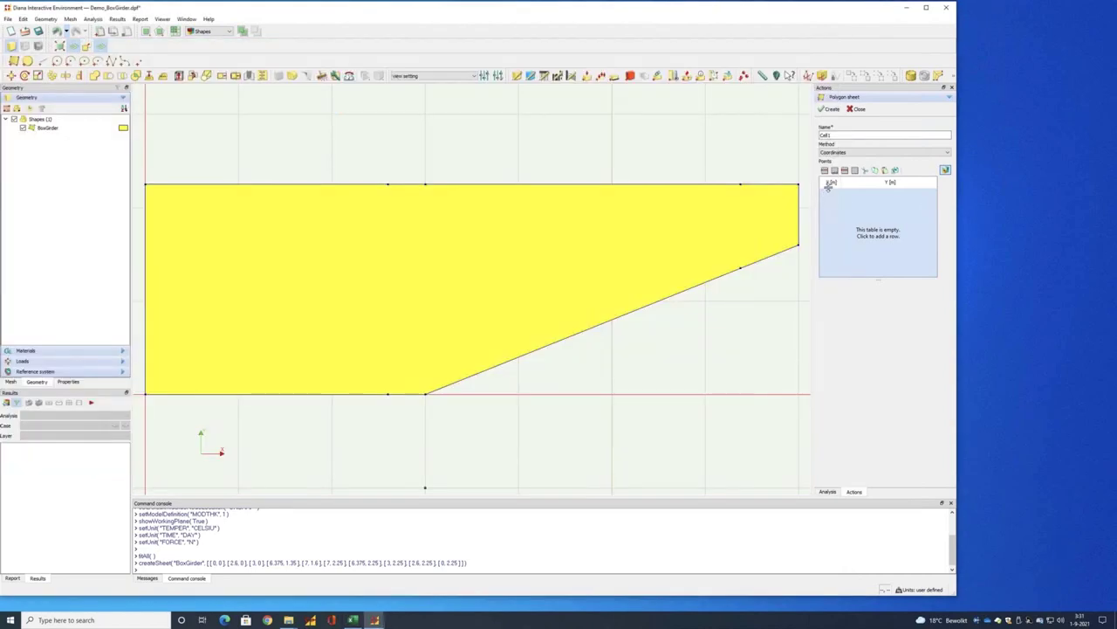
key(ctrl+v)
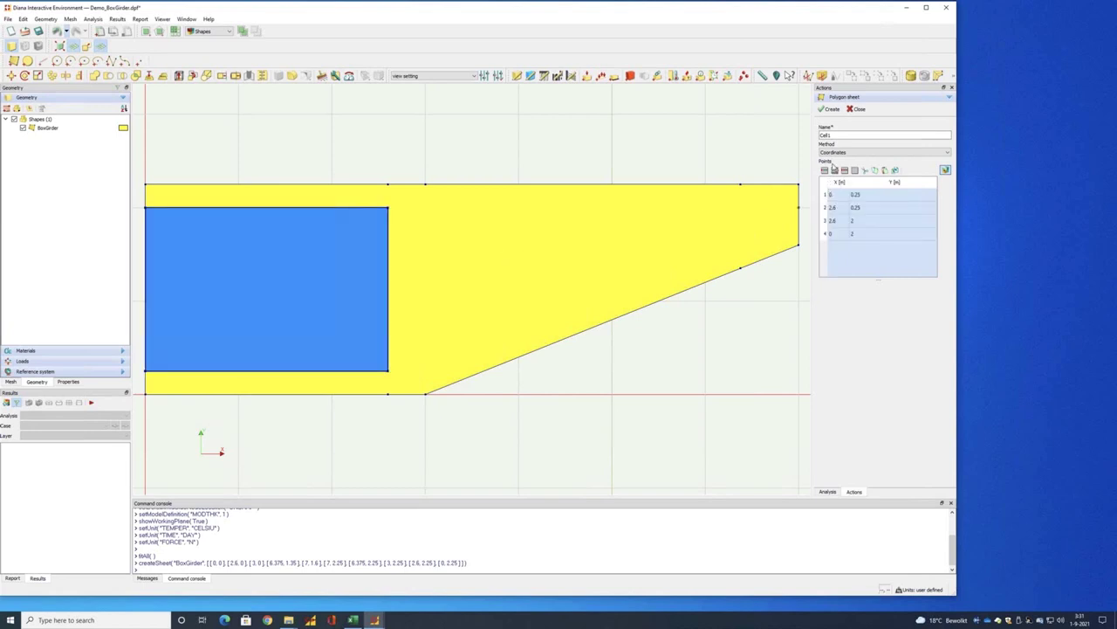
click(830, 109)
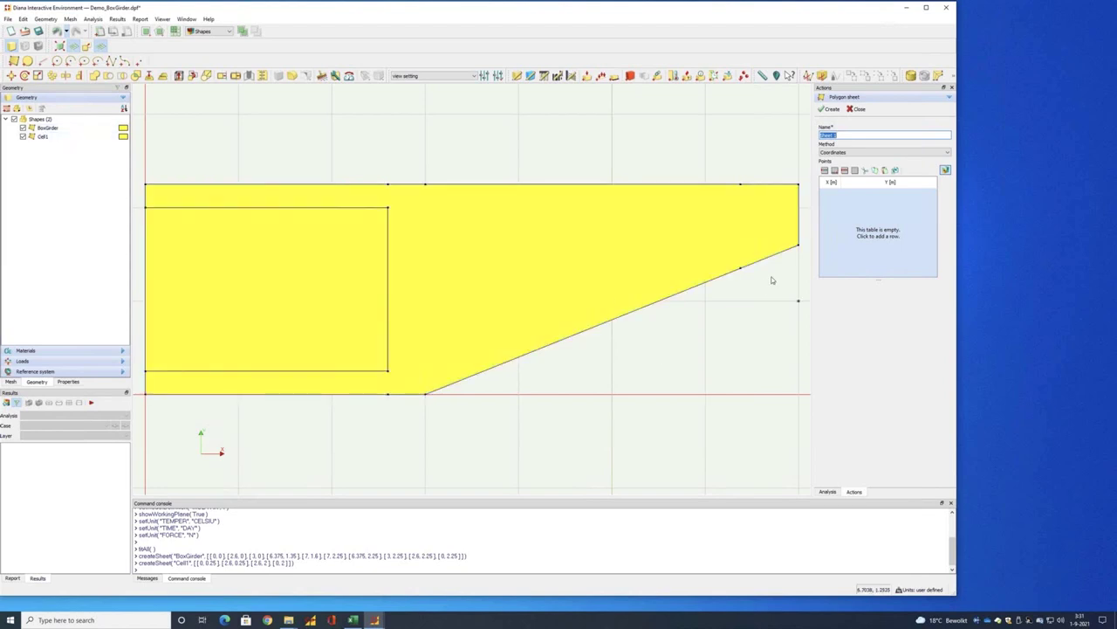
Step: Create a polygon sheet named Cell2 from the Box2 coordinates G3:H6 copied from the Excel workbook
text(Cell2)
click(353, 618)
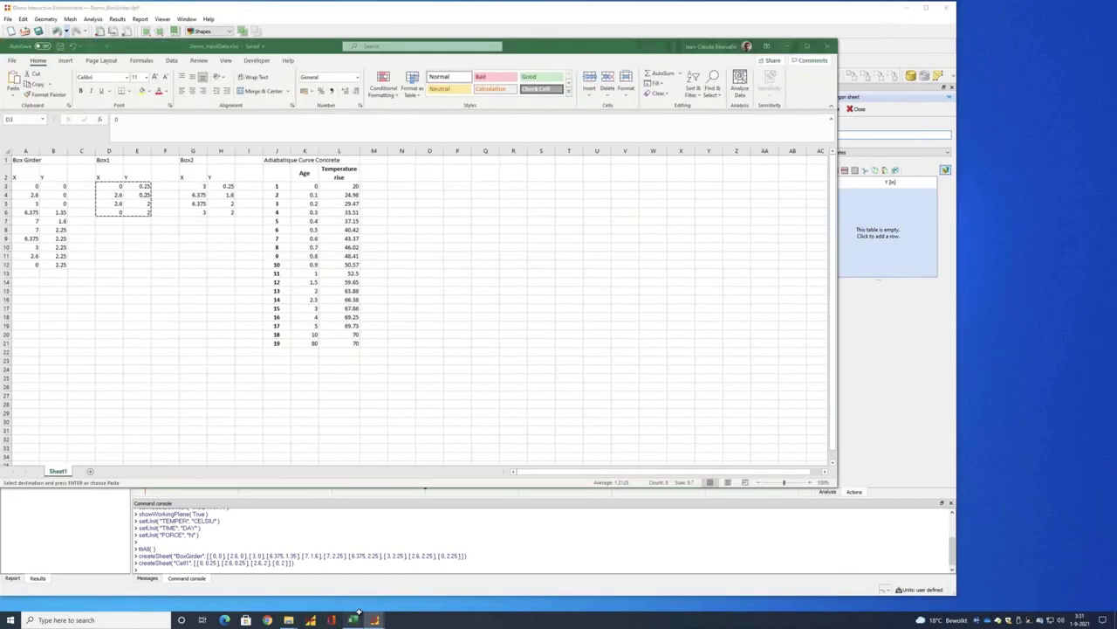
drag(196, 186, 221, 212)
key(ctrl+c)
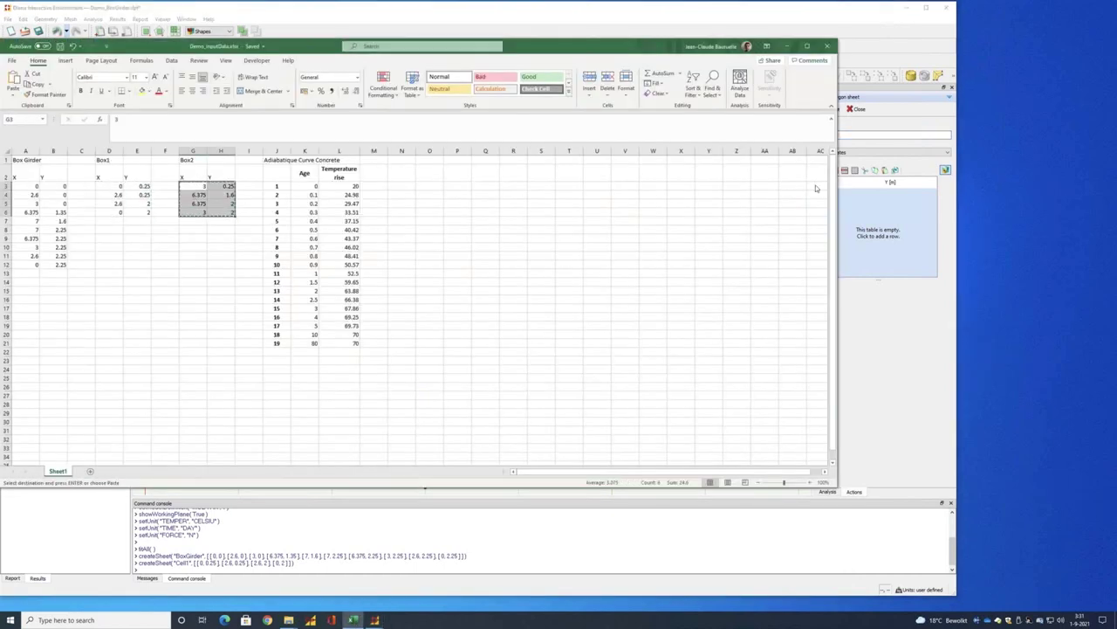
click(931, 197)
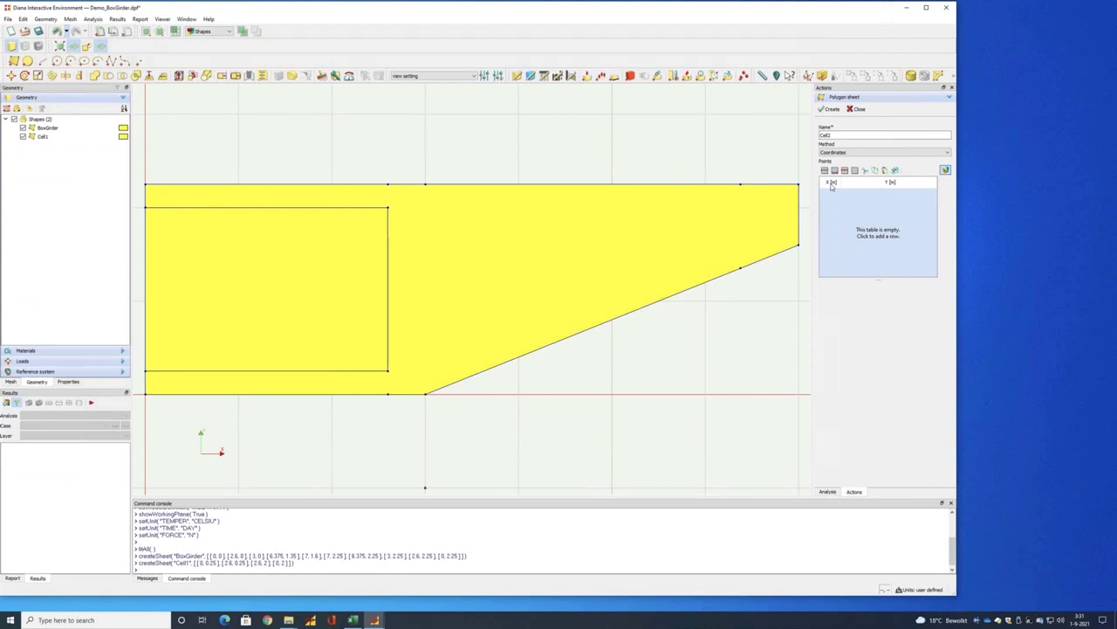
key(ctrl+v)
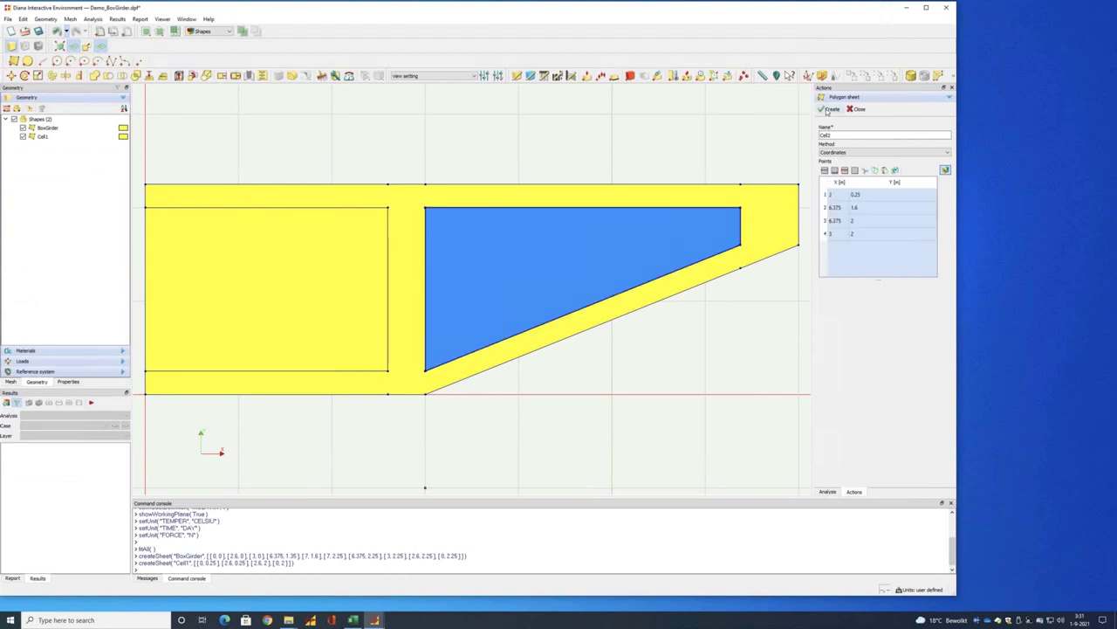
click(832, 109)
click(856, 109)
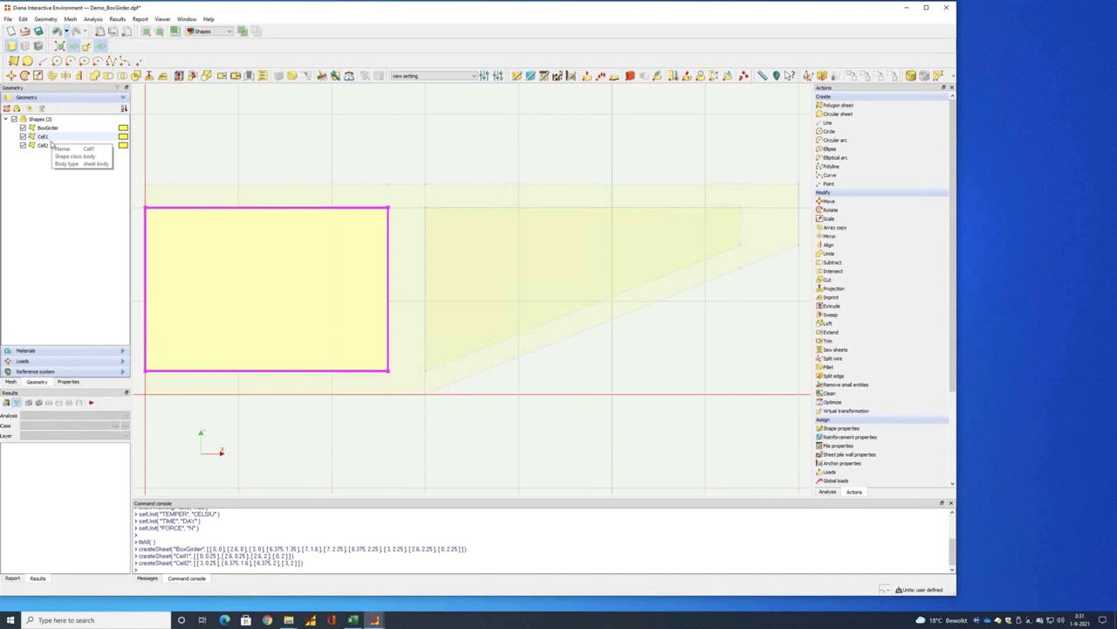
Step: Subtract the Cell1 and Cell2 sheets from BoxGirder without keeping the tool shapes
click(107, 77)
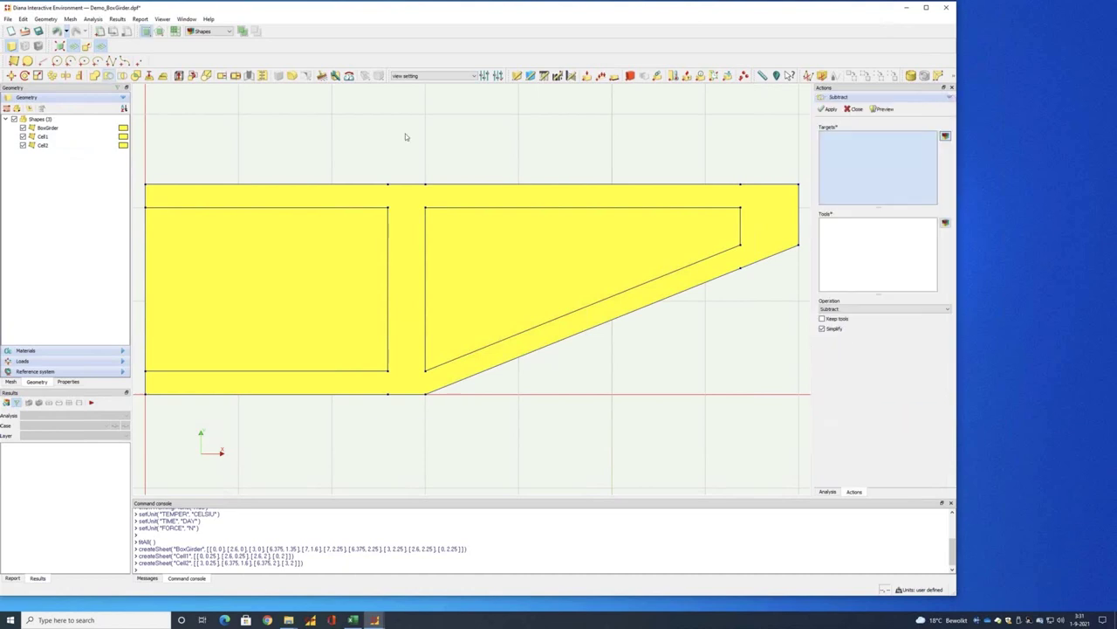
click(789, 206)
click(840, 246)
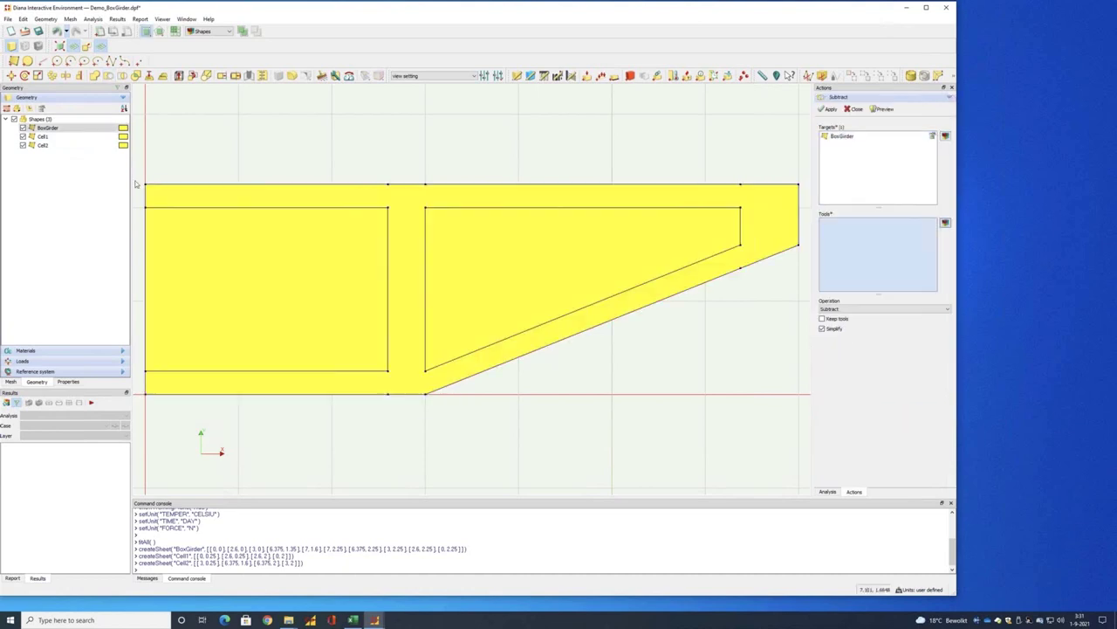
click(266, 260)
click(552, 256)
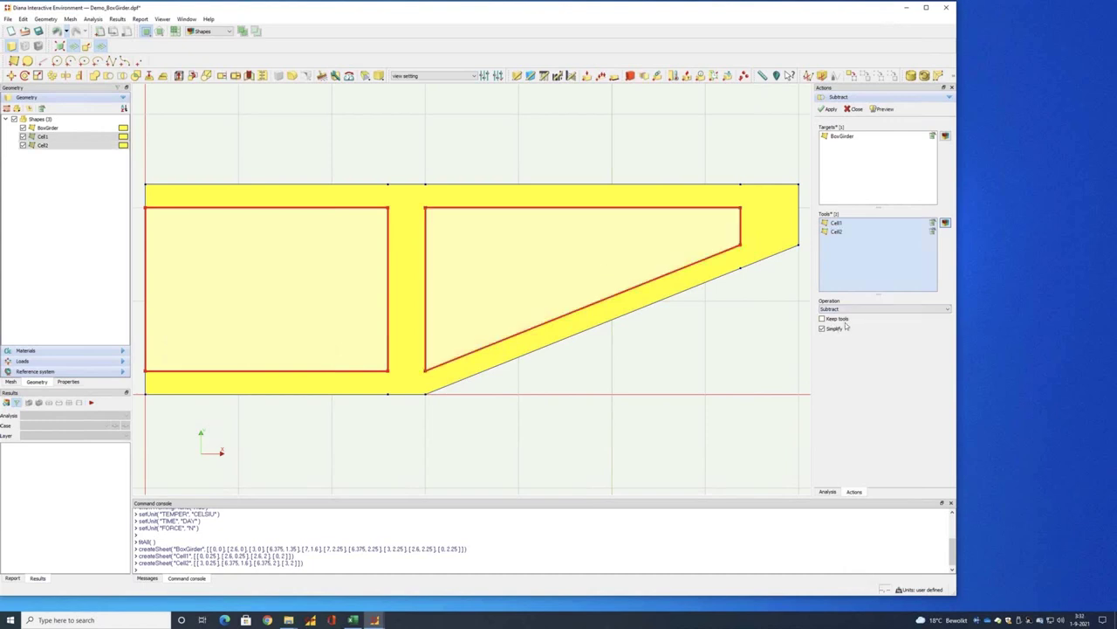
click(831, 109)
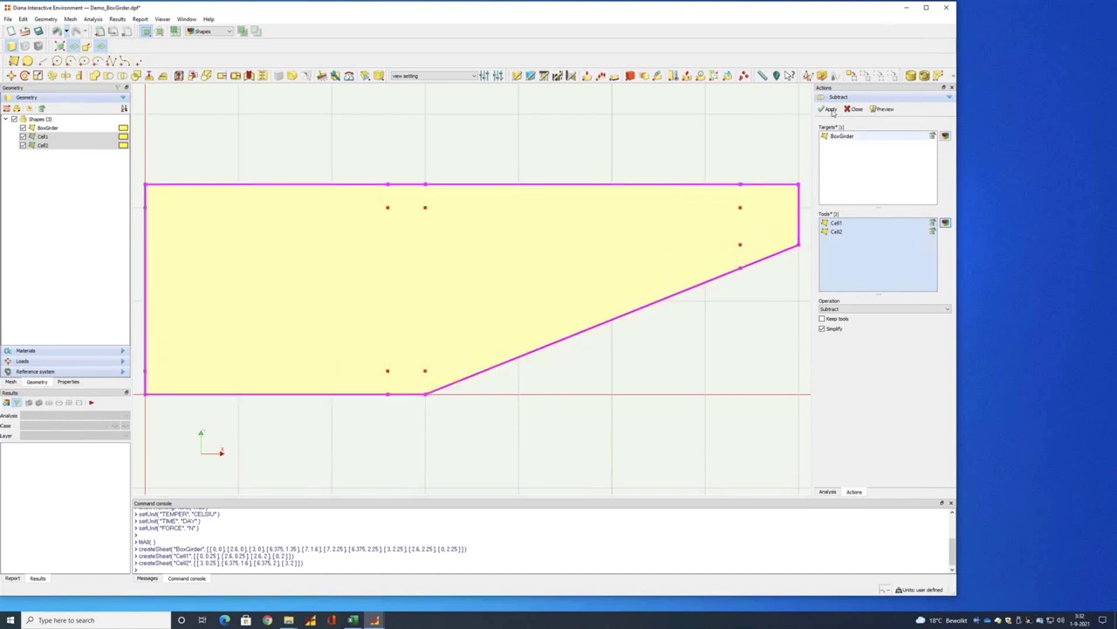
click(831, 109)
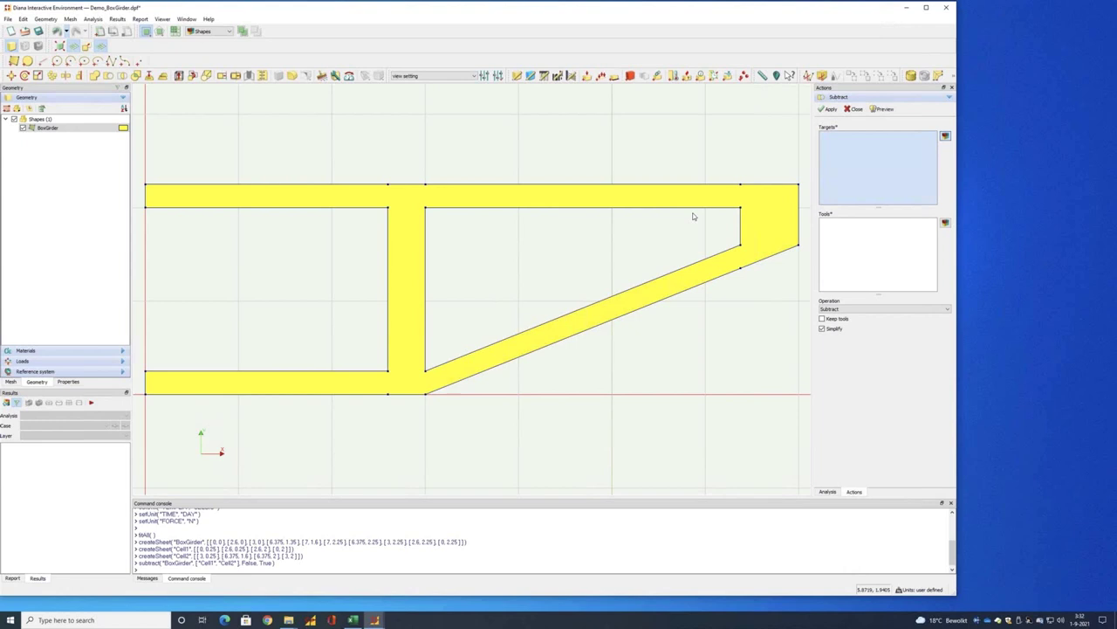
Step: Start a shape property assignment for BoxGirder with the Regular Plane Strain element class
click(517, 77)
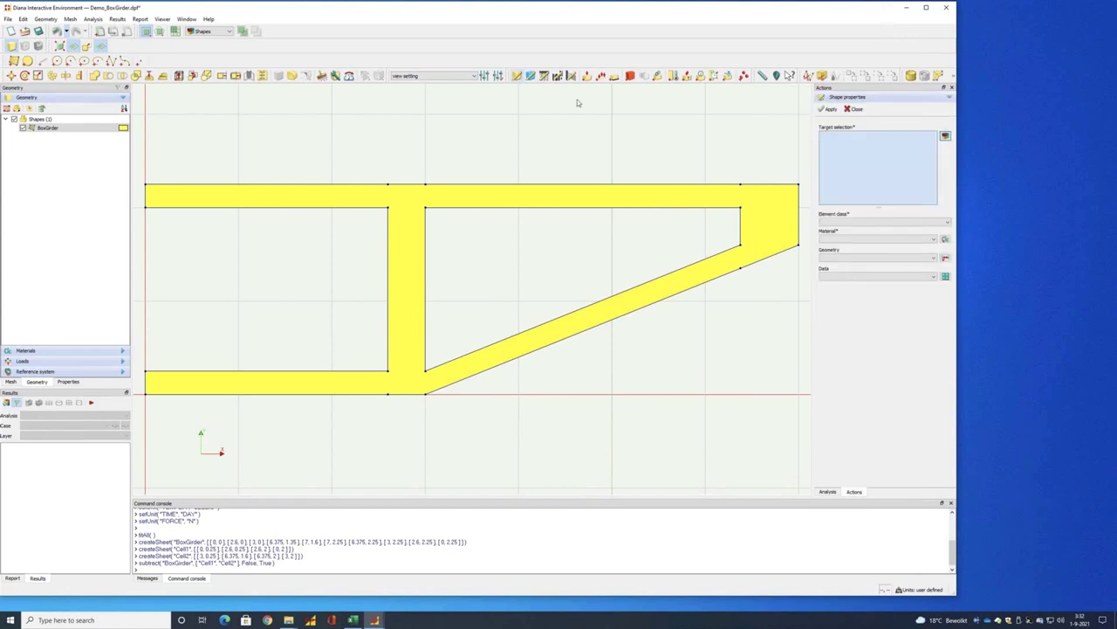
click(721, 200)
click(895, 225)
click(876, 230)
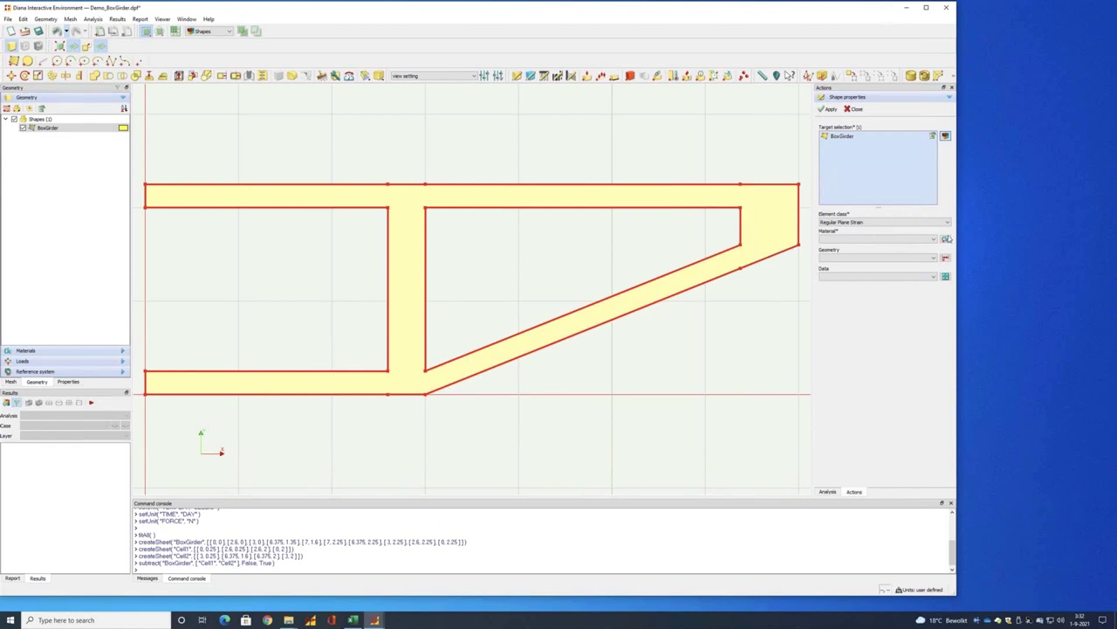
Step: Add a fib Model Code 2010 material named Concrete, including the shrinkage, heat flow and young hardening concrete aspects
click(946, 238)
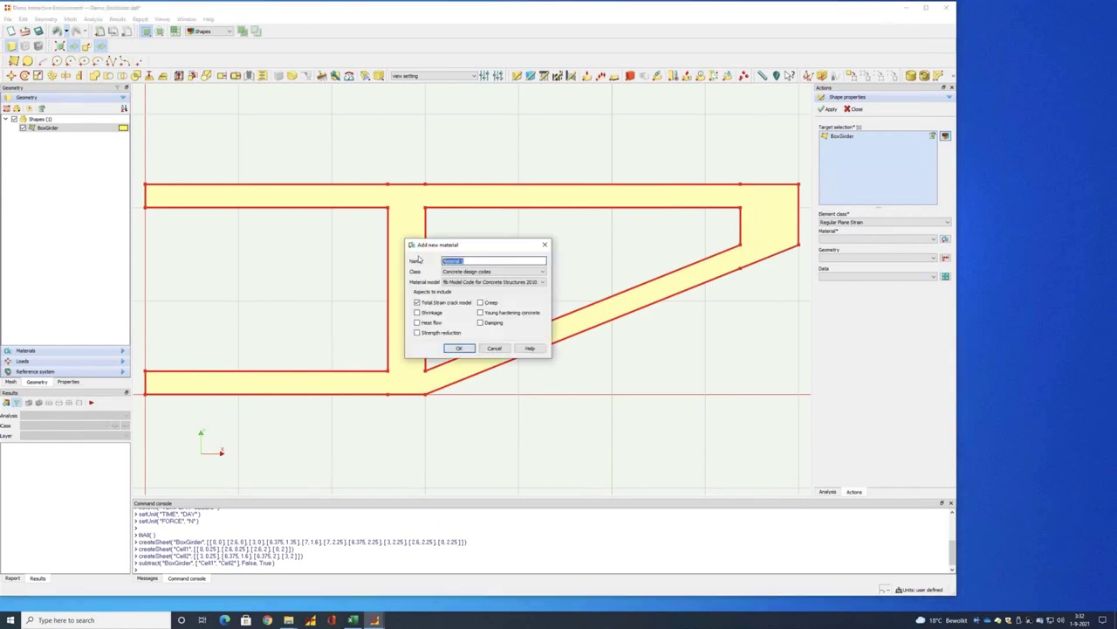
text(Concrete)
click(418, 312)
click(418, 322)
click(481, 313)
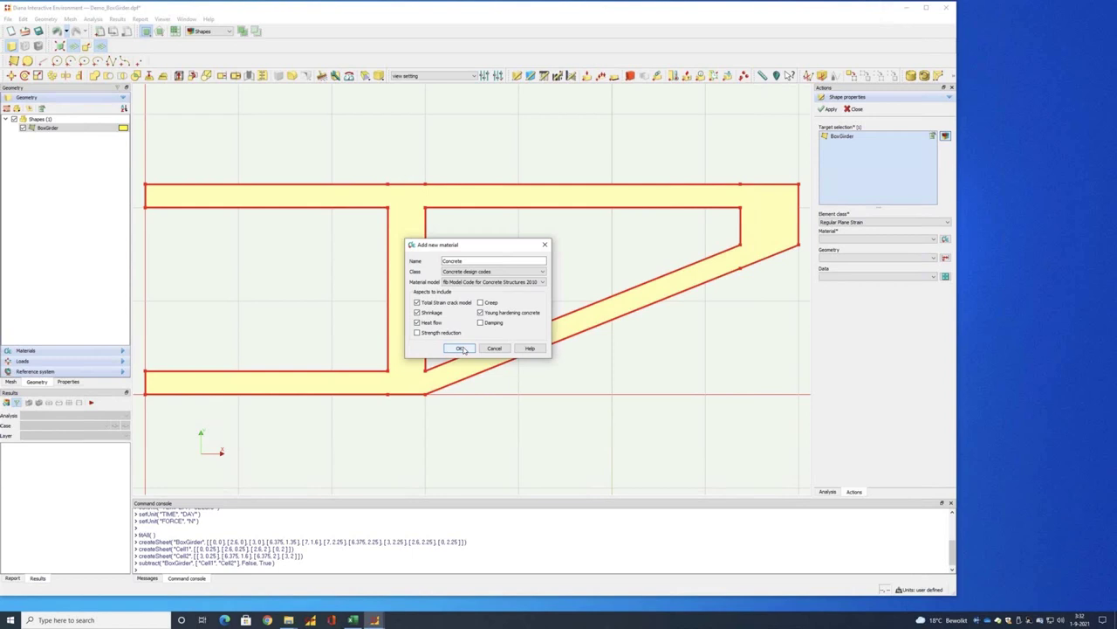
click(459, 348)
Step: Examine the Concrete material's Young's modulus and mean tensile strength curves, plus its creep and shrinkage settings
drag(417, 137, 378, 100)
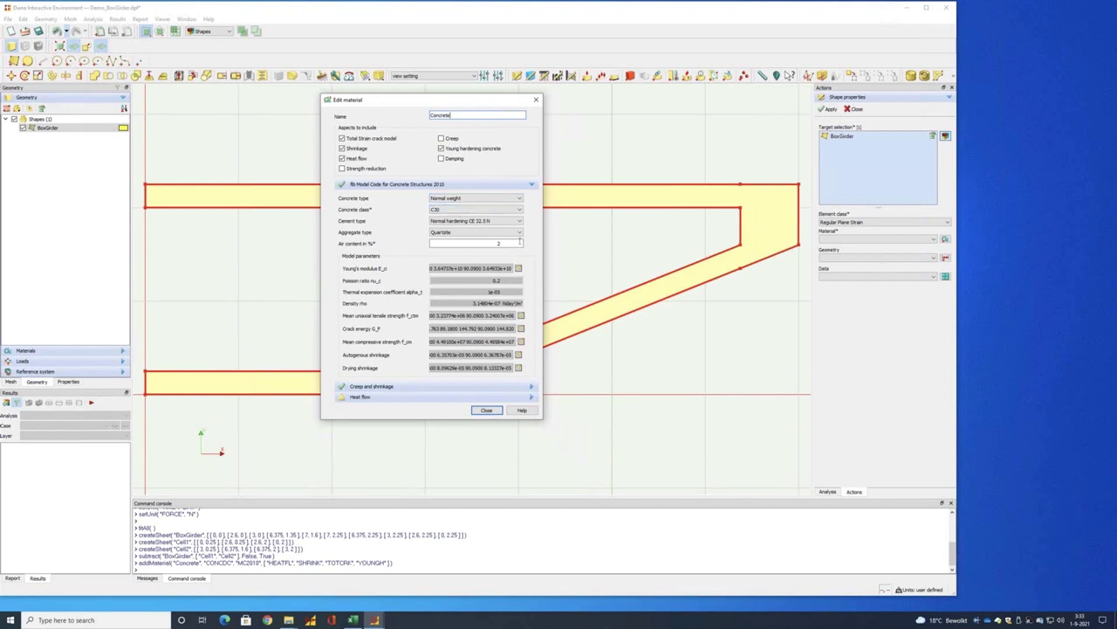
click(519, 269)
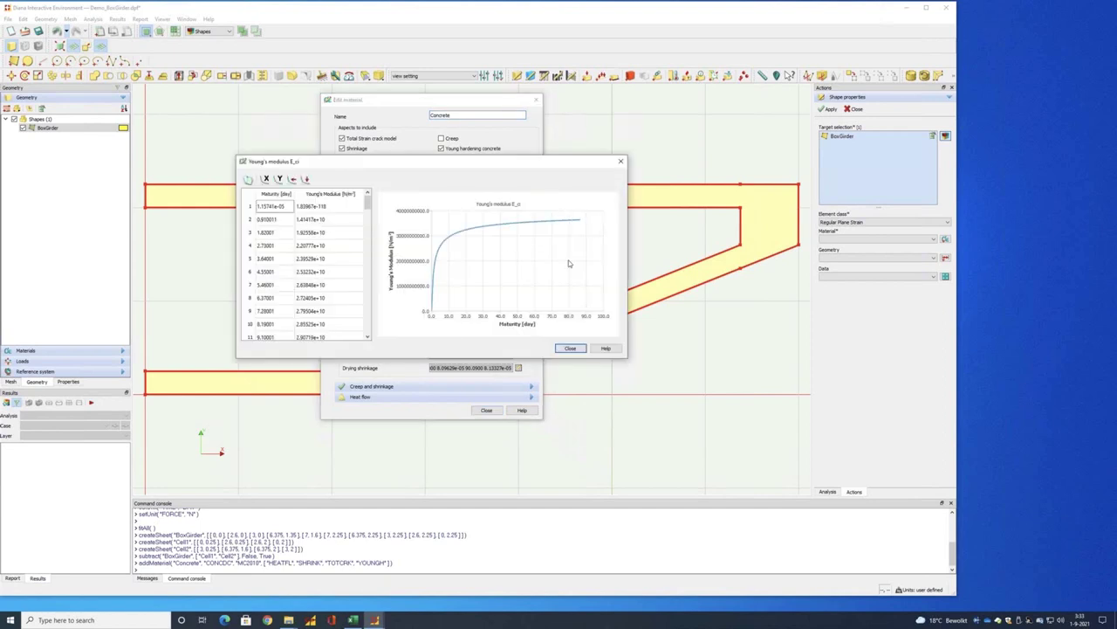
click(621, 161)
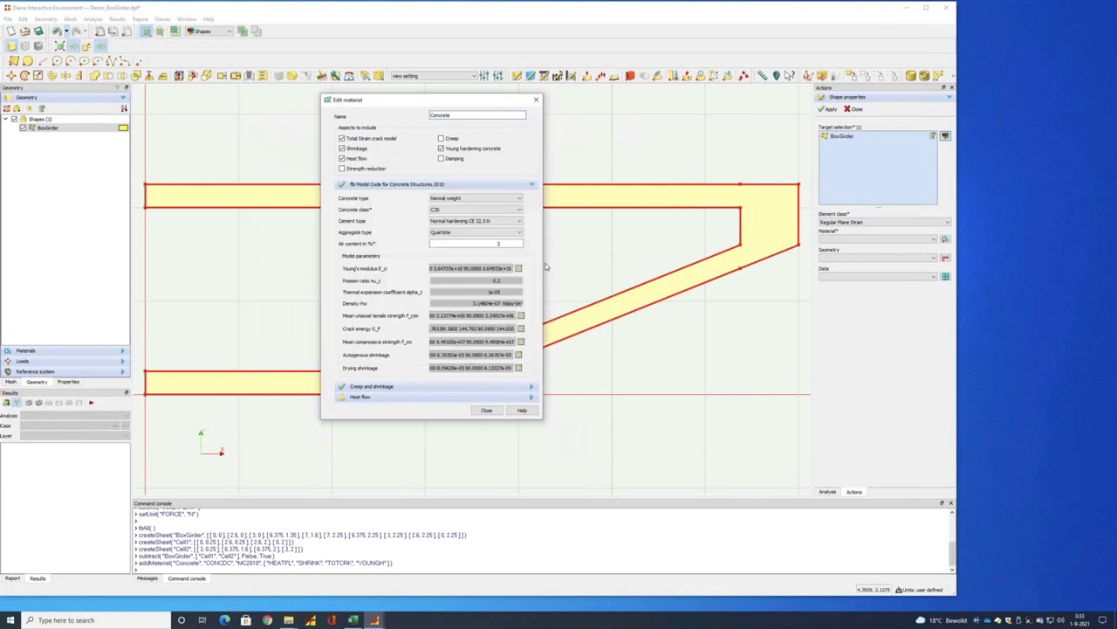
click(519, 315)
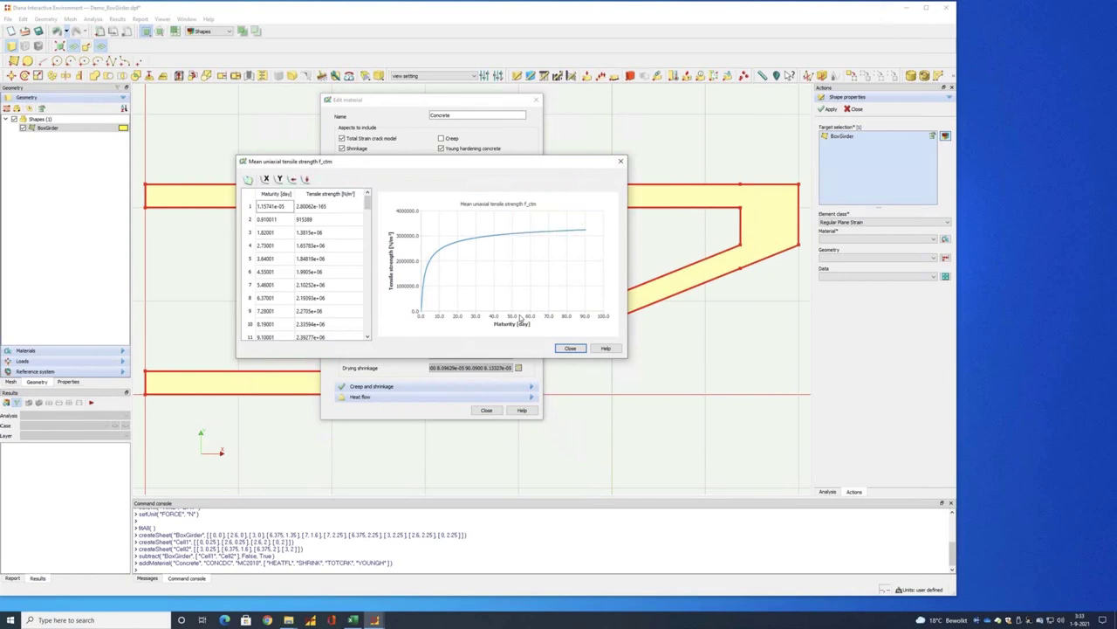
click(621, 161)
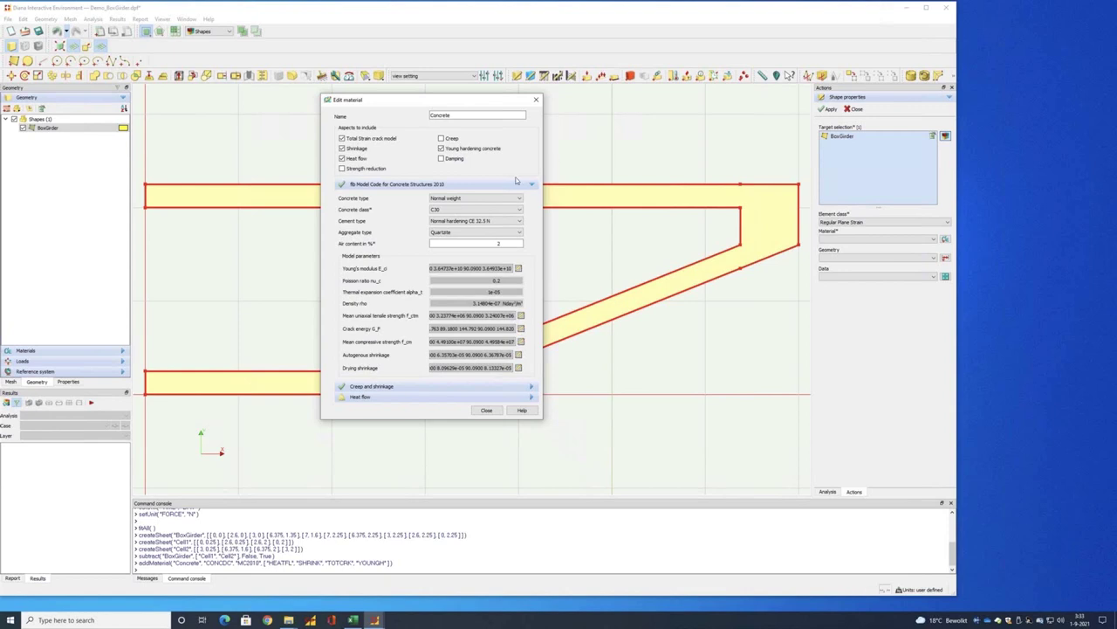
click(530, 389)
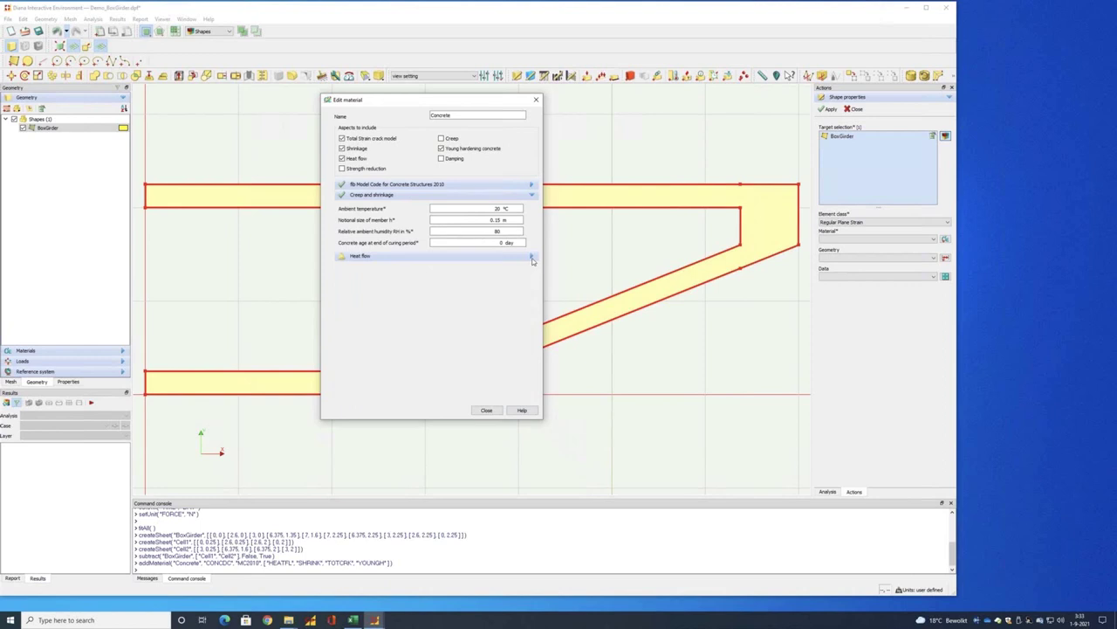
Step: Set the Concrete material's heat flow conductivity to 173000 and its capacity to 2.675e6
click(531, 256)
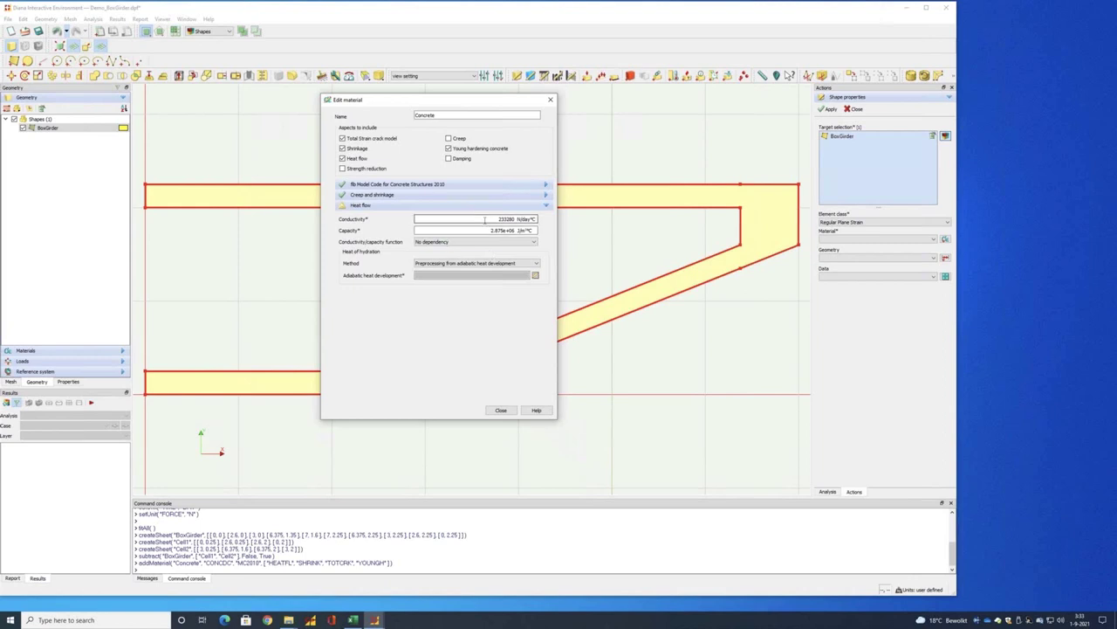
drag(499, 219, 517, 219)
key(BackSpace)
text(173000)
key(Tab)
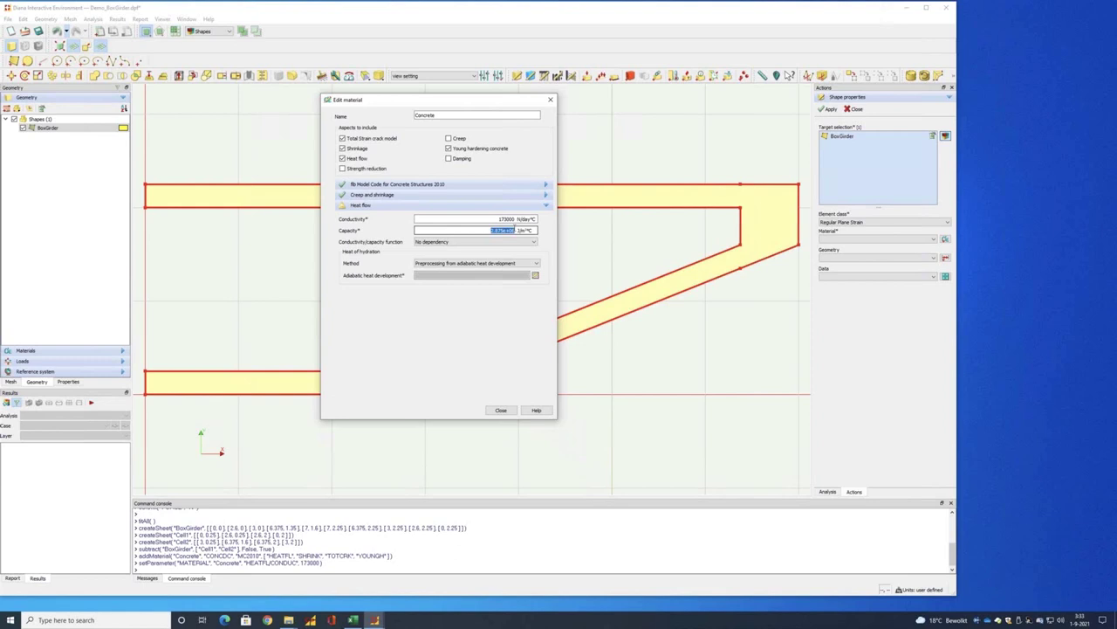
text(2.675e)
text(6)
Step: Fill the adiabatic heat development table with the age and temperature rise values K3:L21 copied from the Excel workbook
click(536, 276)
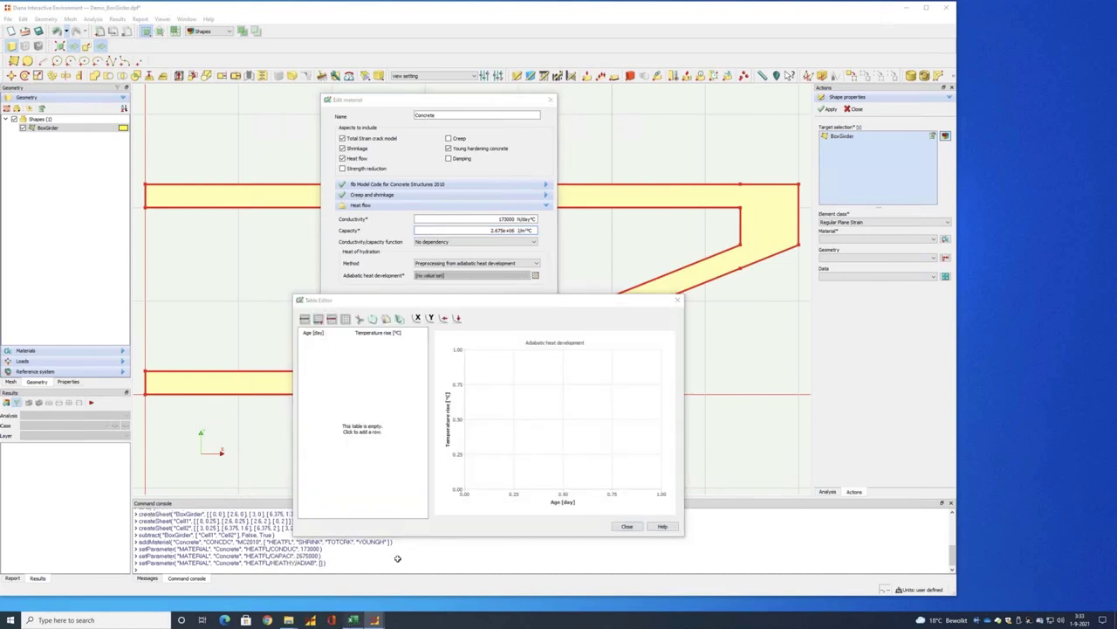
key(alt+Tab)
drag(304, 186, 345, 221)
drag(343, 312, 346, 343)
key(ctrl+c)
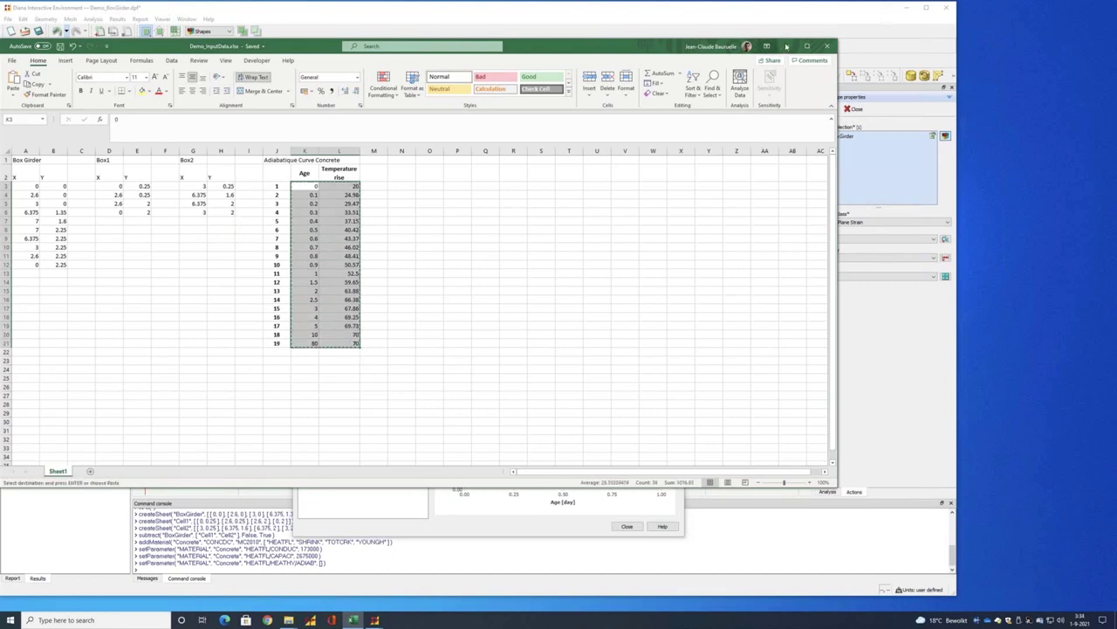
click(786, 47)
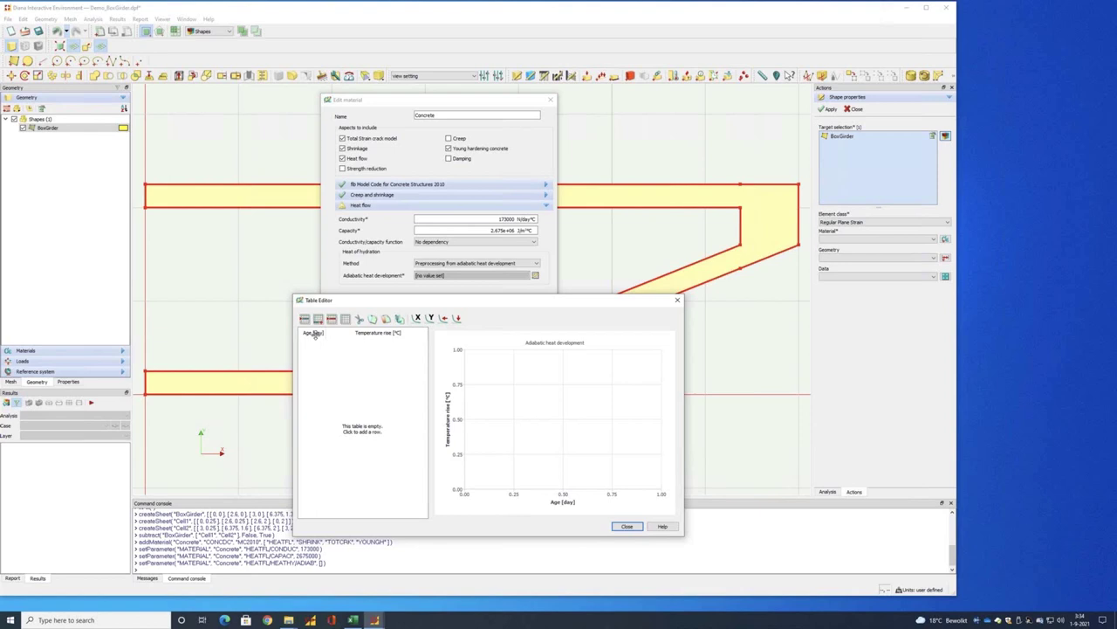
key(ctrl+v)
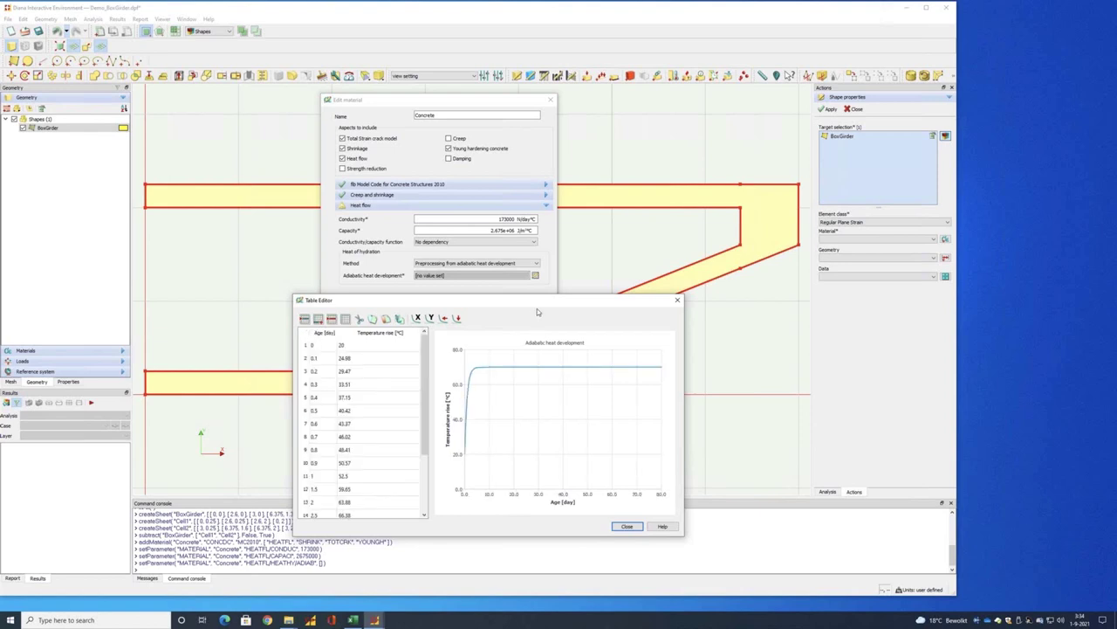
drag(590, 299, 699, 264)
drag(752, 165, 766, 157)
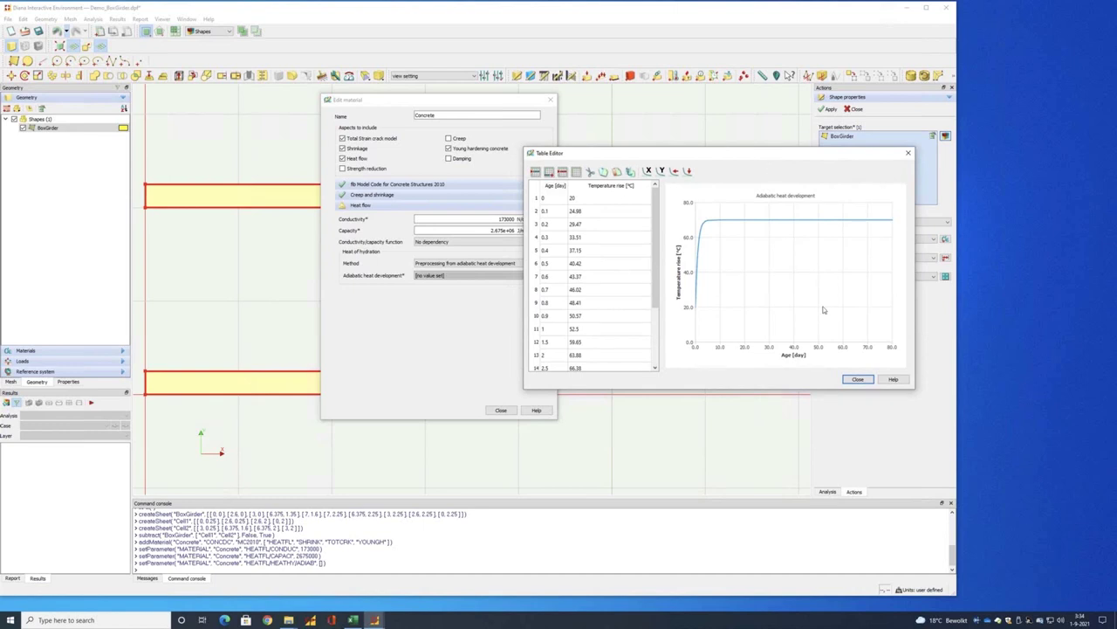
click(858, 379)
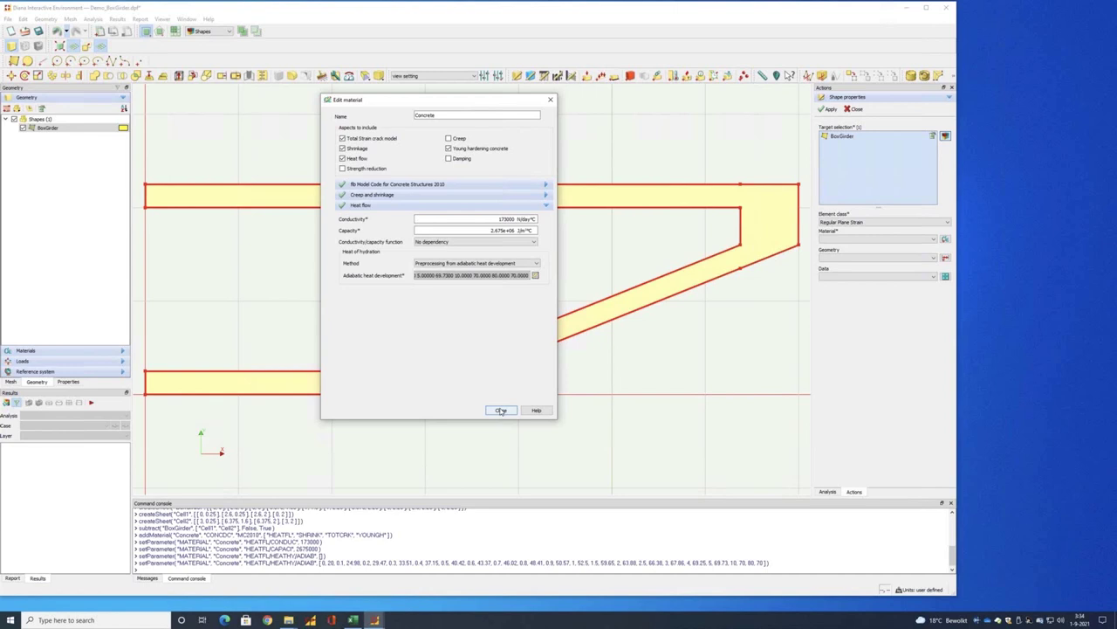
Step: Finish editing the Concrete material and apply it with the plane strain element class to BoxGirder
click(501, 411)
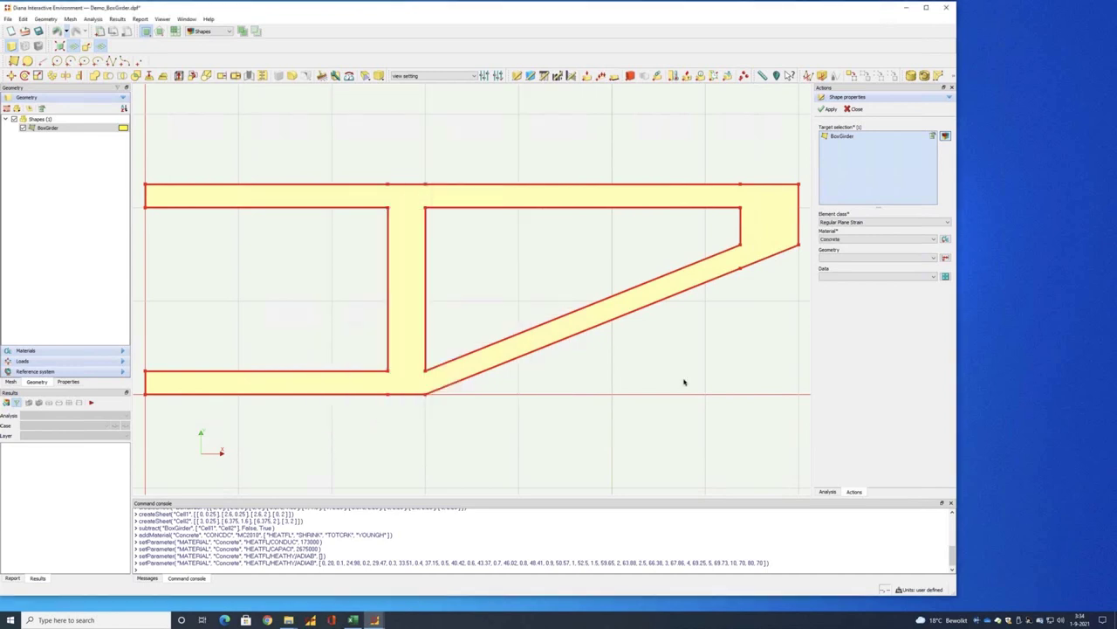
click(831, 109)
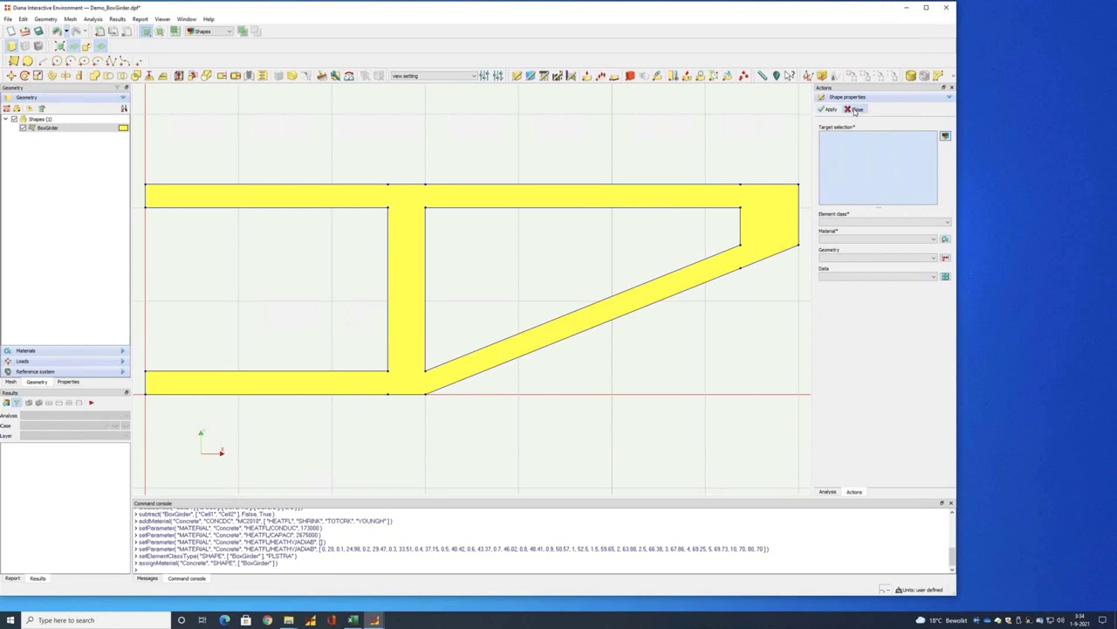
click(855, 109)
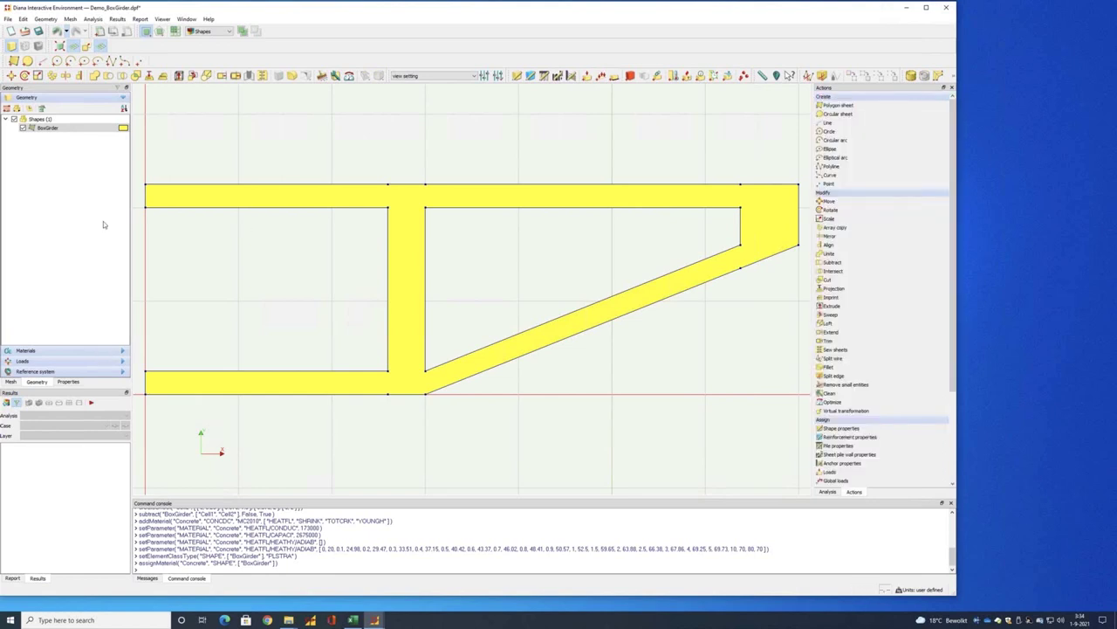
Step: Color the shapes by material and review the Concrete material's property summary
click(105, 351)
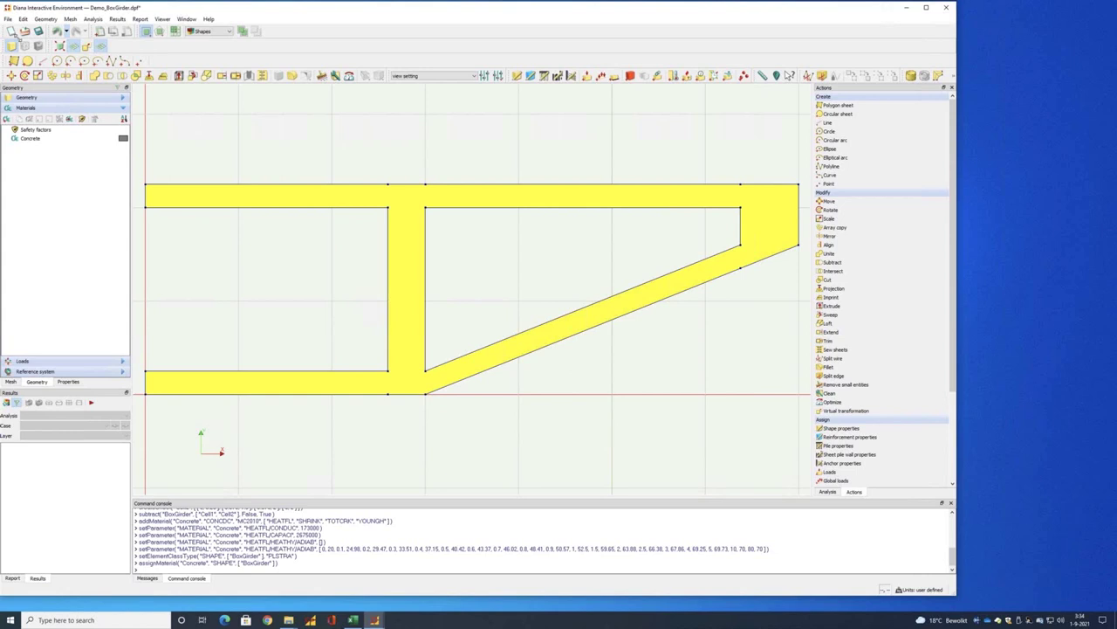
click(45, 18)
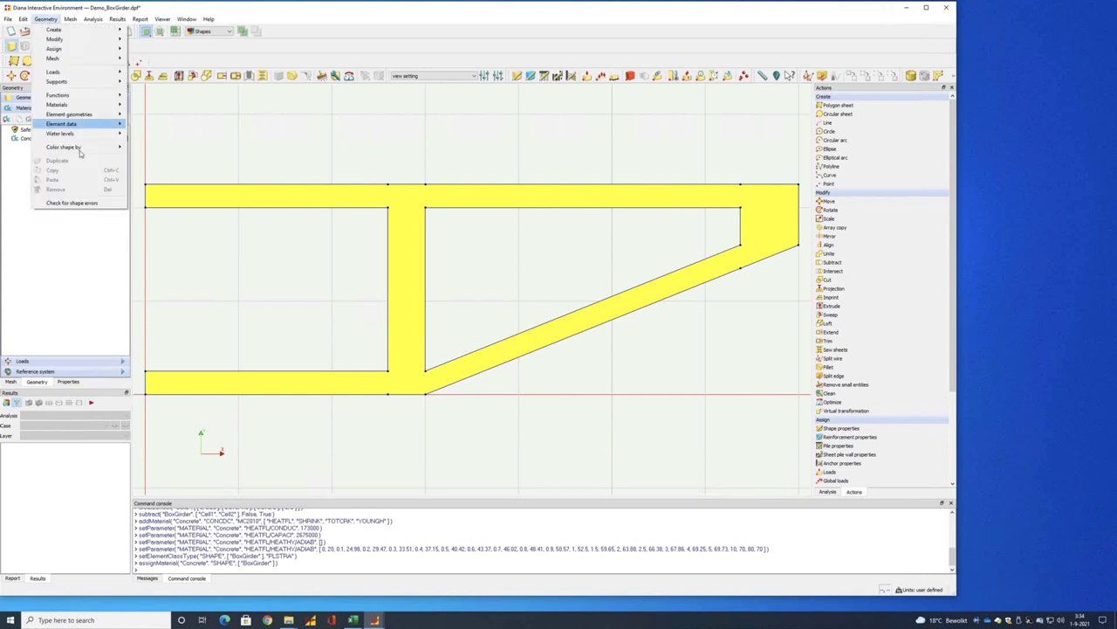
mouse_move(80, 151)
click(157, 156)
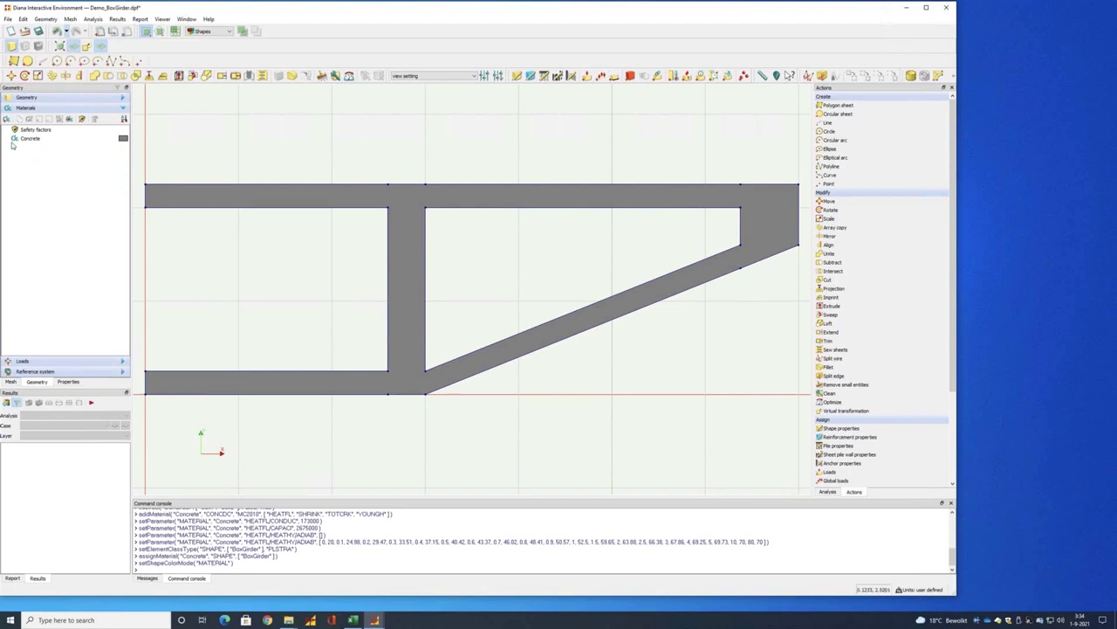
mouse_move(32, 144)
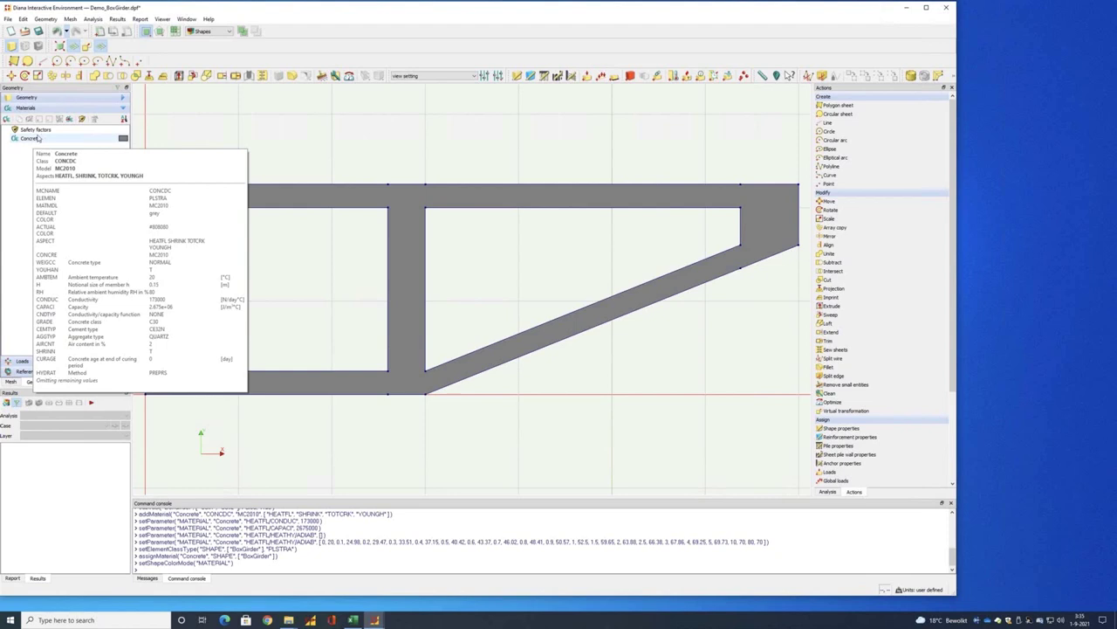
Step: Start a boundary interface connection named Flow Boundary with Edge as its selection type
click(629, 76)
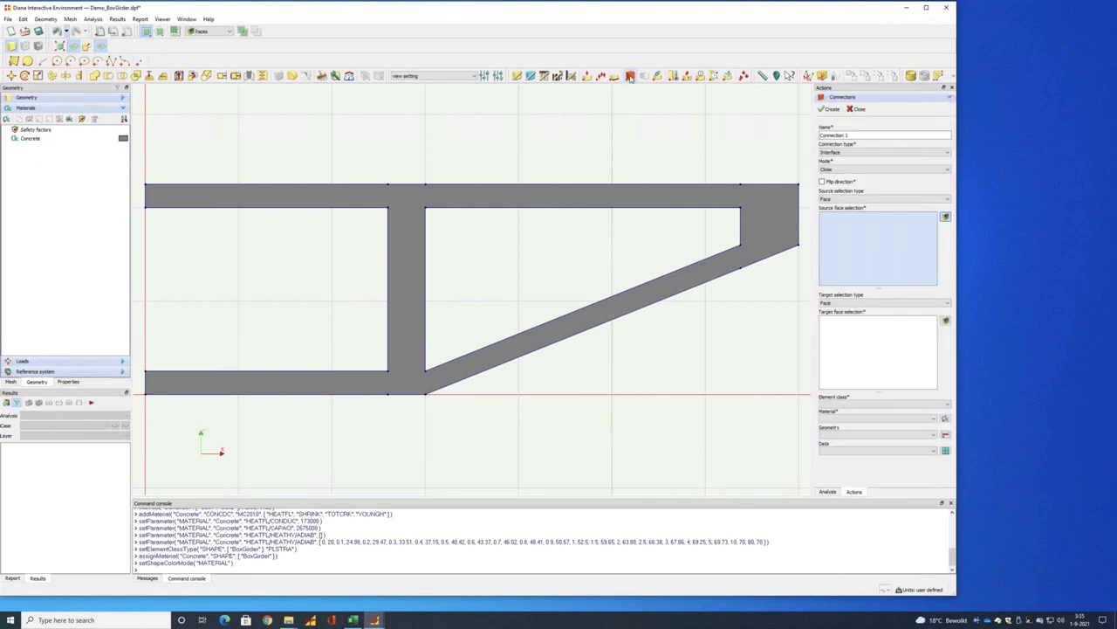
drag(860, 135, 812, 133)
text(Flex-Boundary)
click(883, 151)
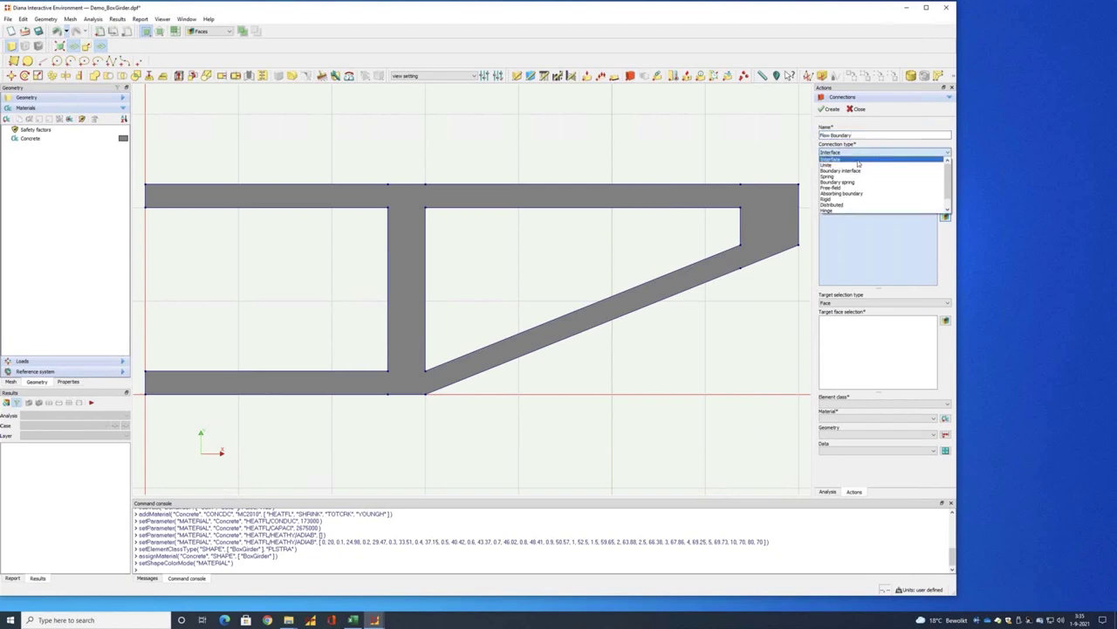
click(853, 170)
click(842, 182)
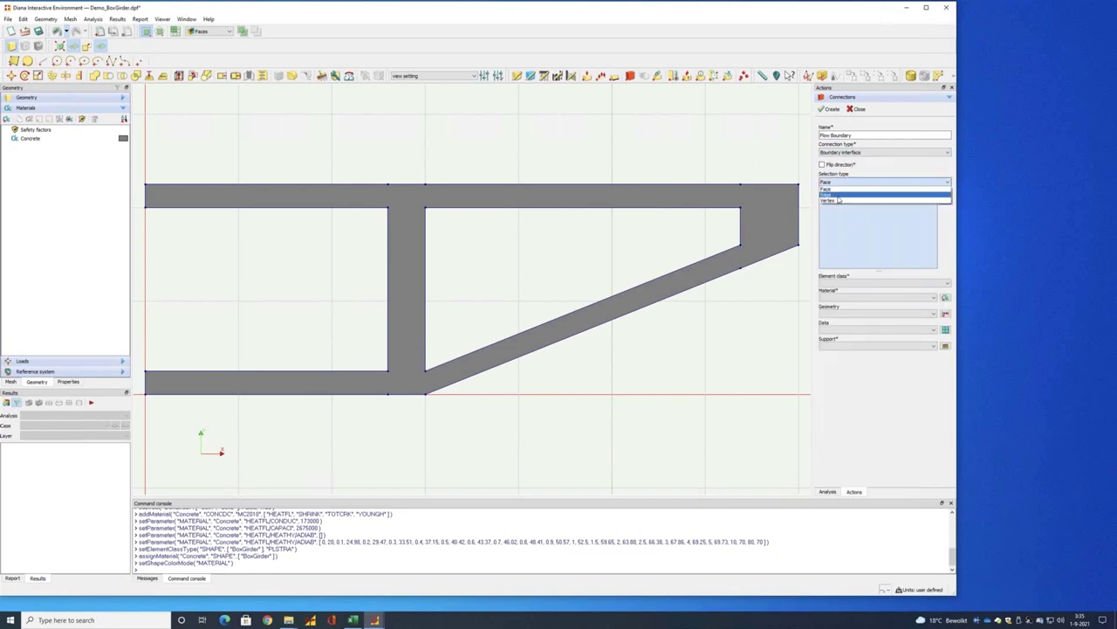
click(838, 196)
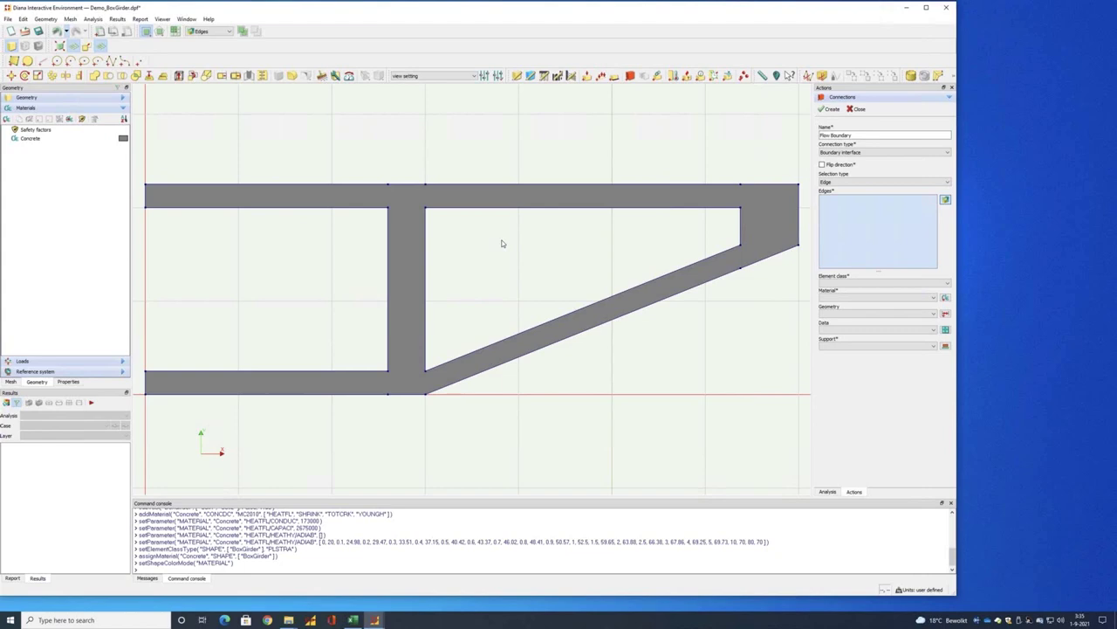
Step: Select all edges of BoxGirder for the connection, excluding the two short vertical edges on the symmetry axis at x = 0
drag(695, 403, 796, 402)
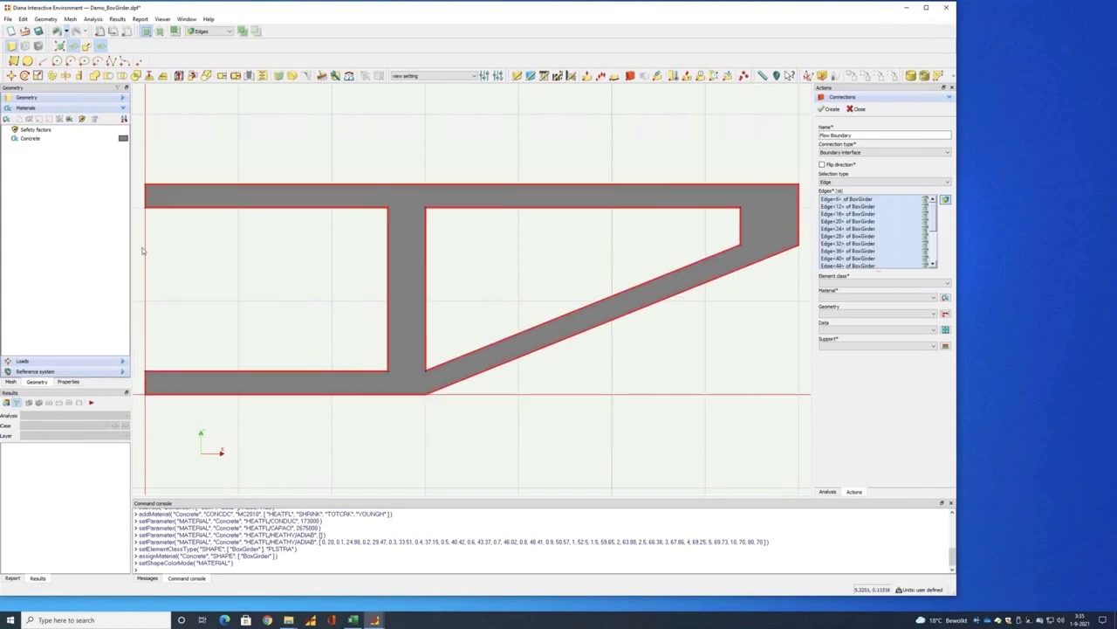
ctrl+click(146, 197)
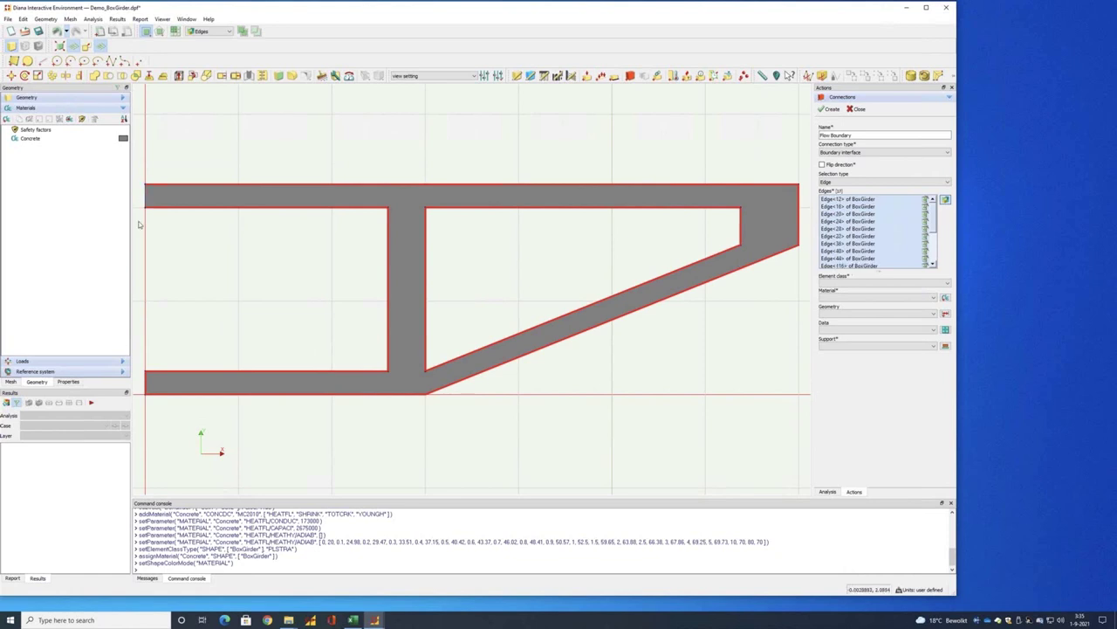
ctrl+click(146, 385)
Step: Assign the Flow Boundary element class and a new heat flow boundary material FlowBoundary with a heat transfer coefficient of 700000
click(948, 284)
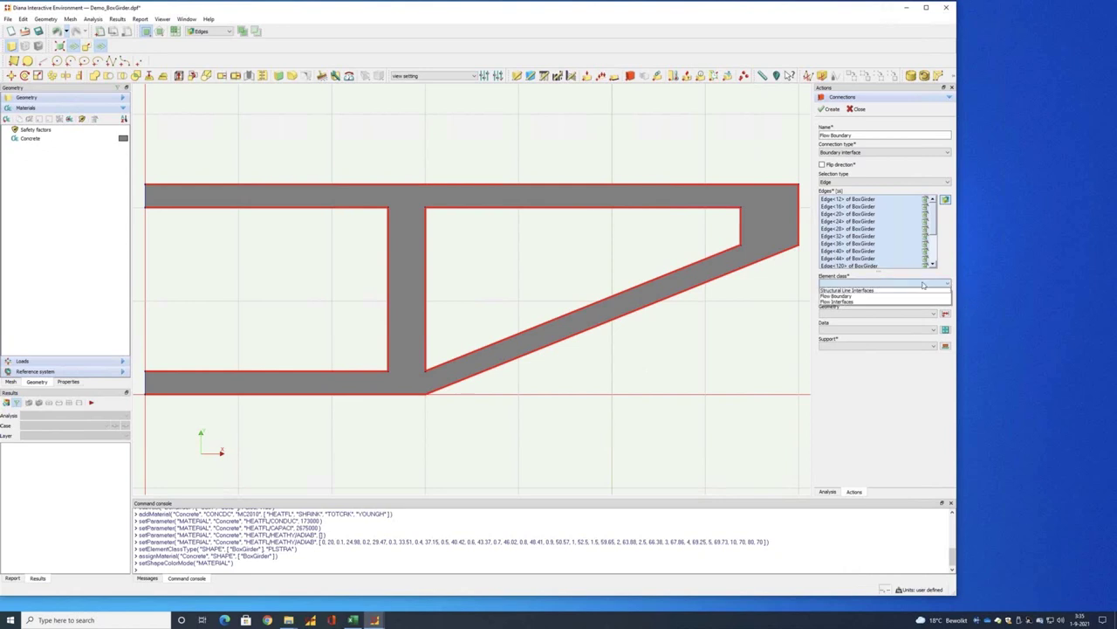
click(865, 297)
click(946, 297)
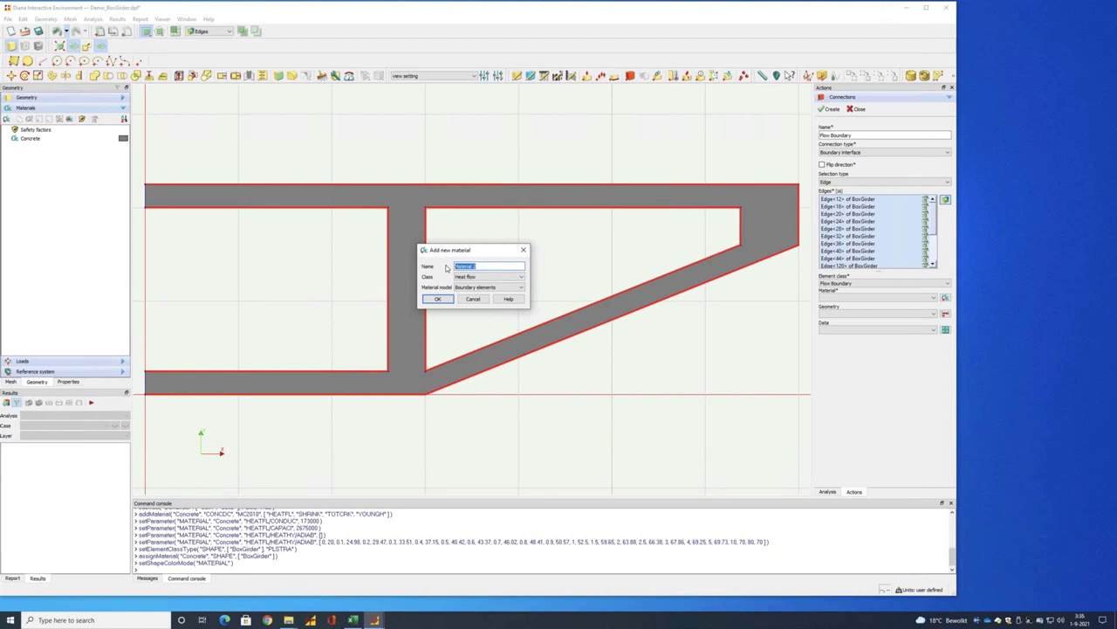
text(FlowBoundary)
click(437, 298)
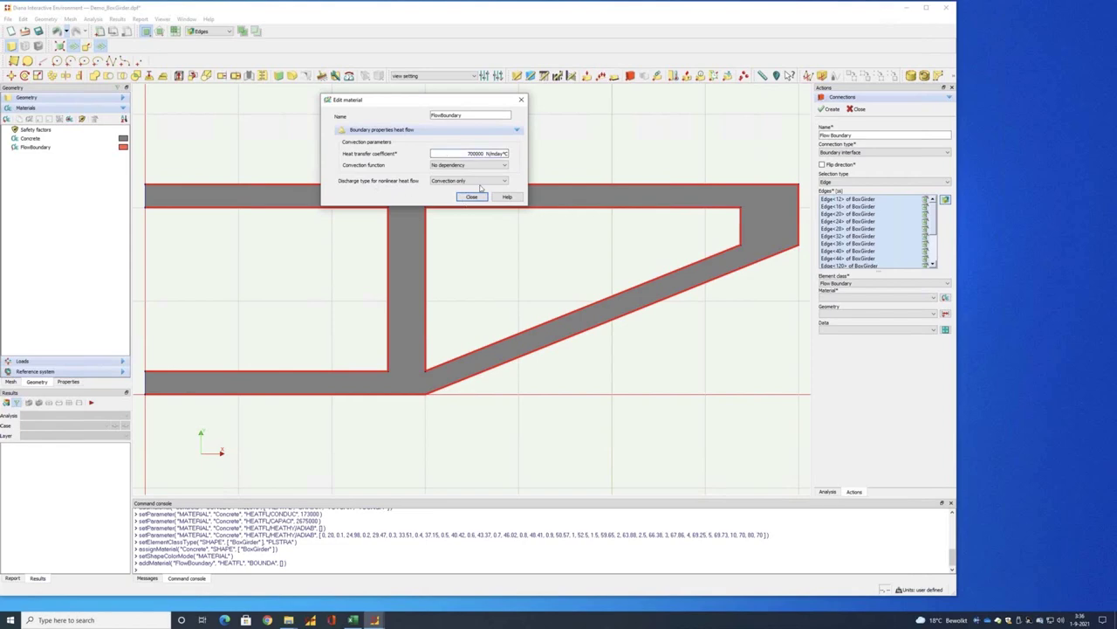
click(473, 197)
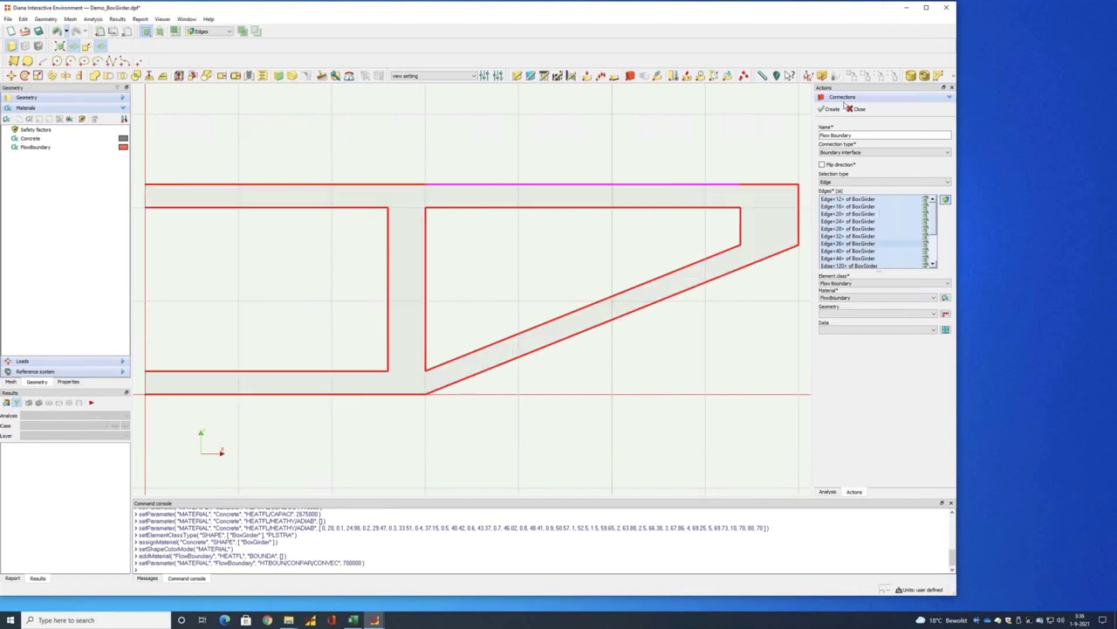
Step: Create the Flow Boundary connection and locate it among the model's boundary interfaces
click(831, 108)
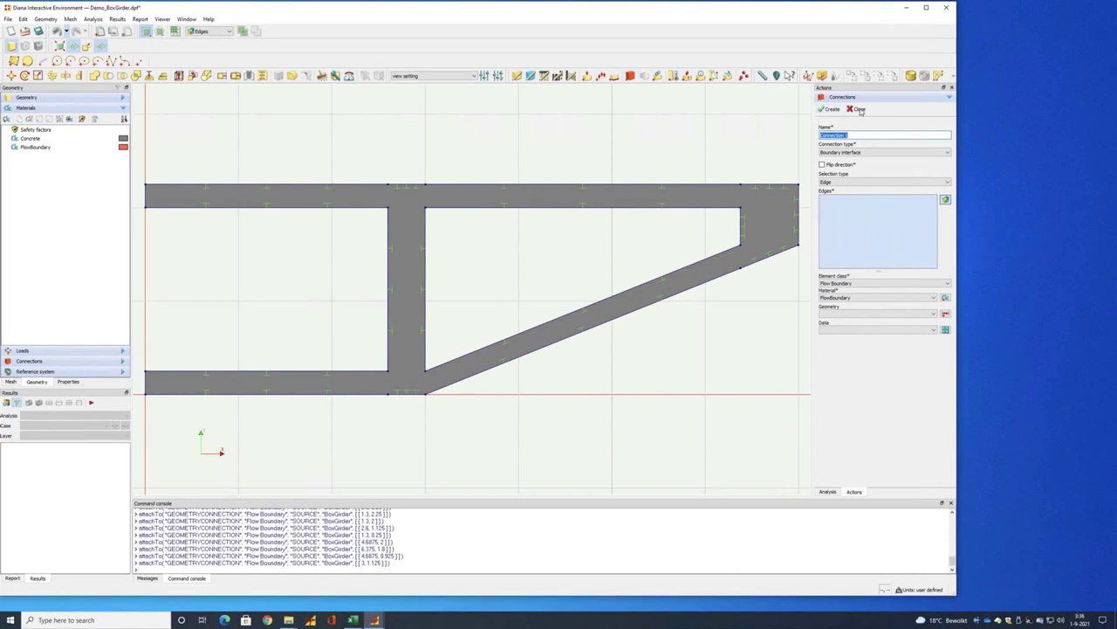
click(856, 108)
click(35, 360)
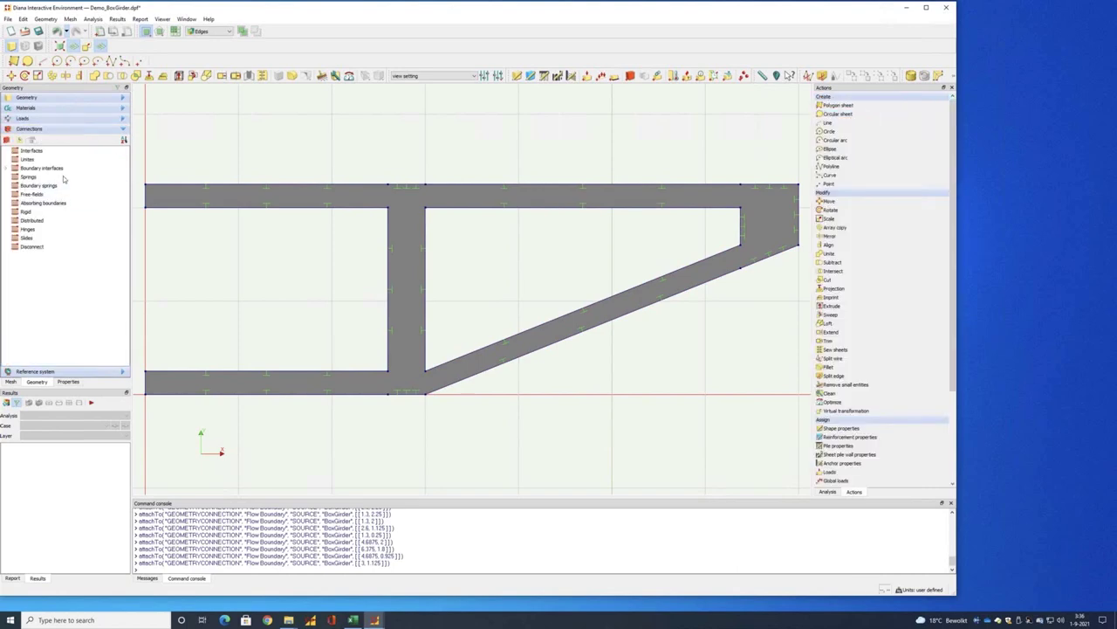
click(7, 169)
click(52, 178)
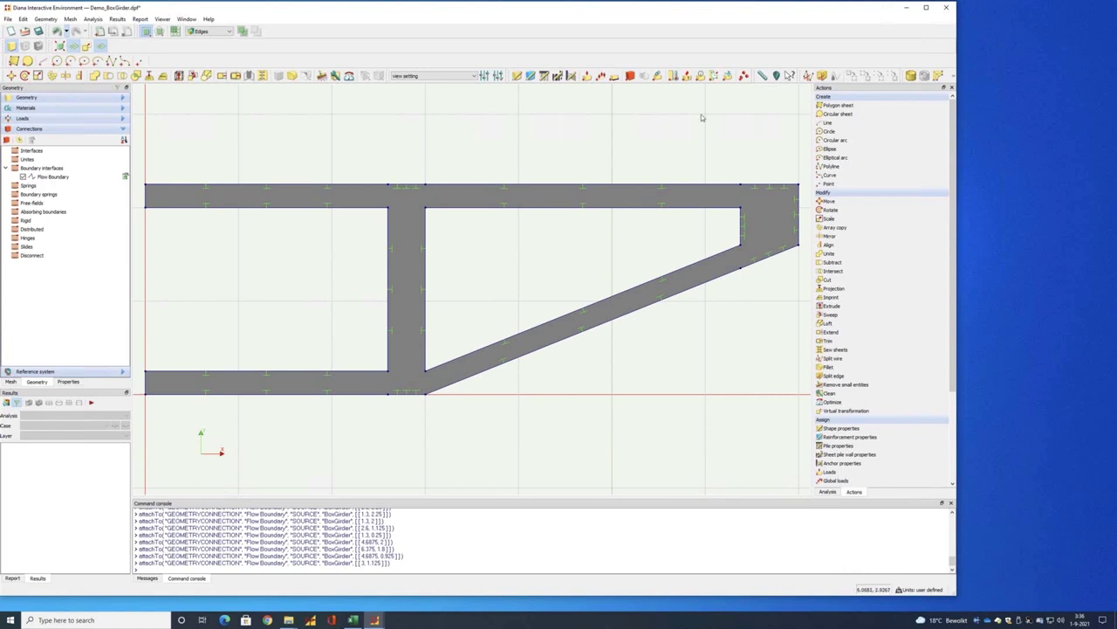
Step: Start a thermal boundary condition named External Temperature and add a new boundary condition set with the same name
click(673, 76)
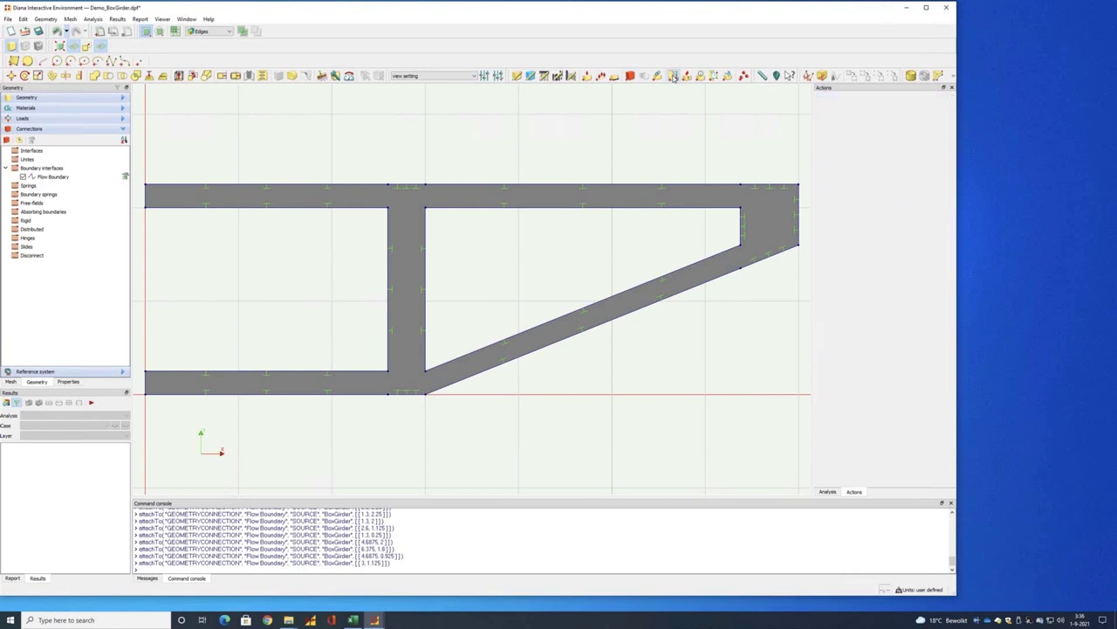
drag(884, 135, 795, 134)
text(External Temperature)
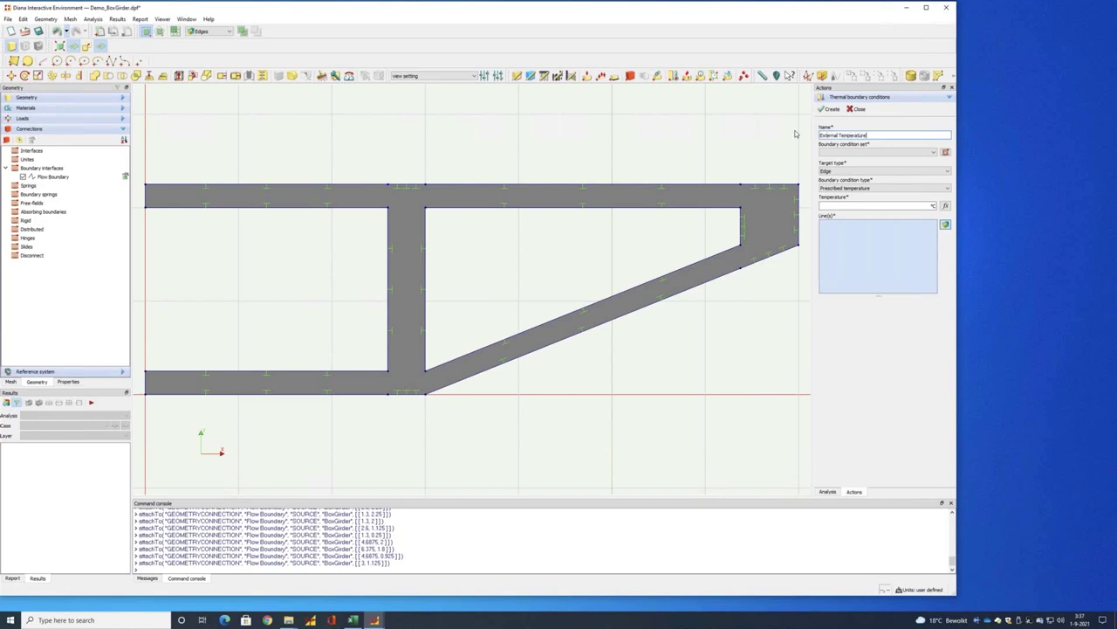
click(945, 152)
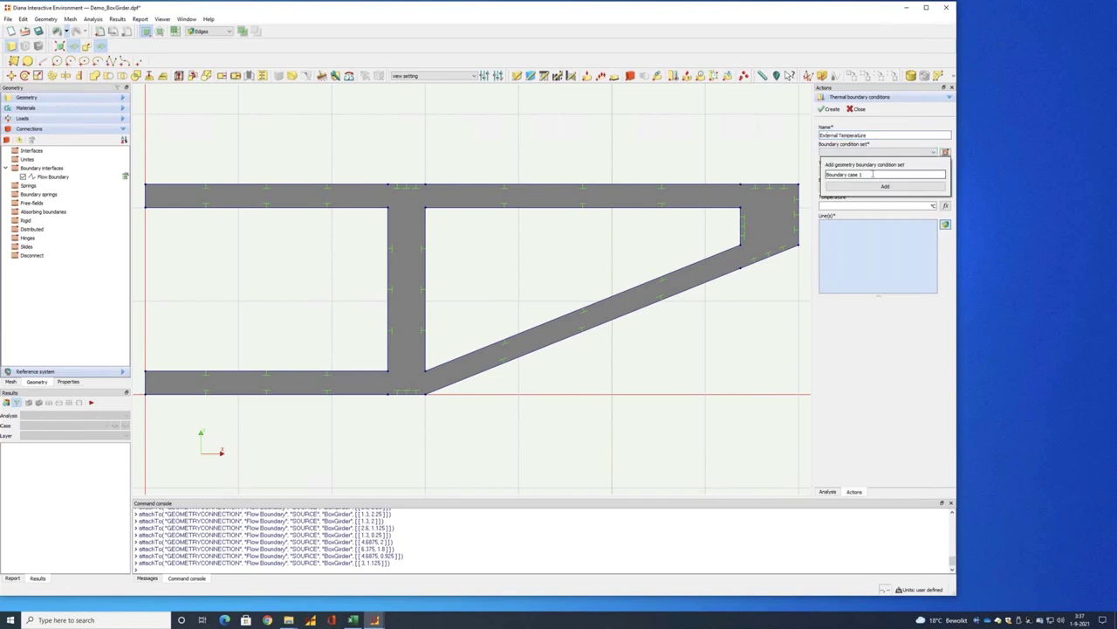
key(ctrl+a)
text(External Temperature)
click(838, 186)
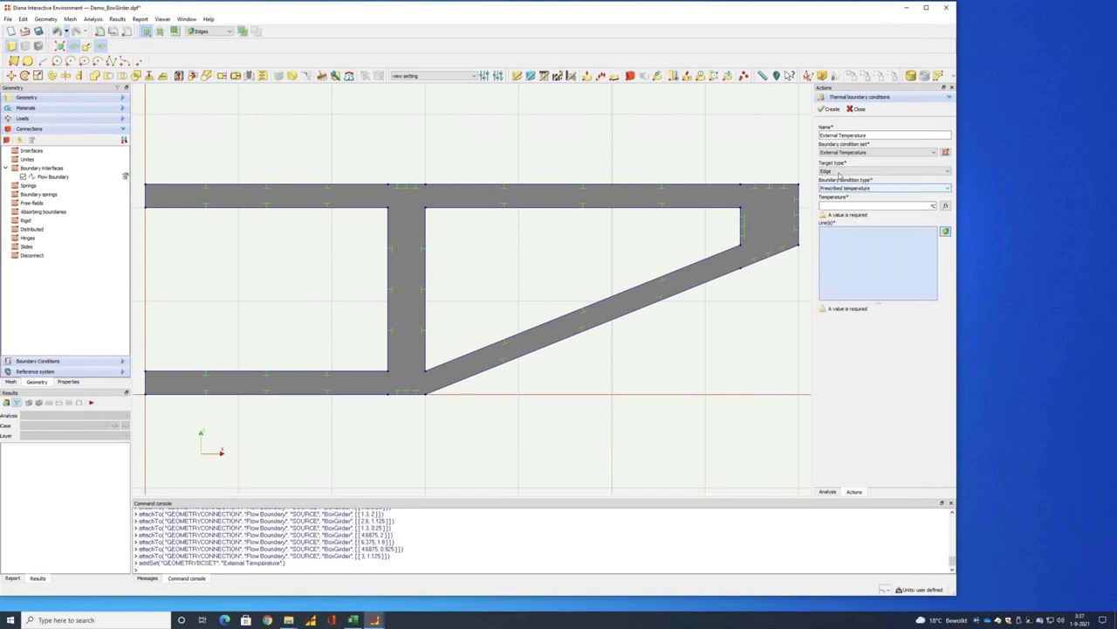
Step: Create the edge condition as an external temperature of 20 °C acting on the Flow Boundary connection
click(839, 172)
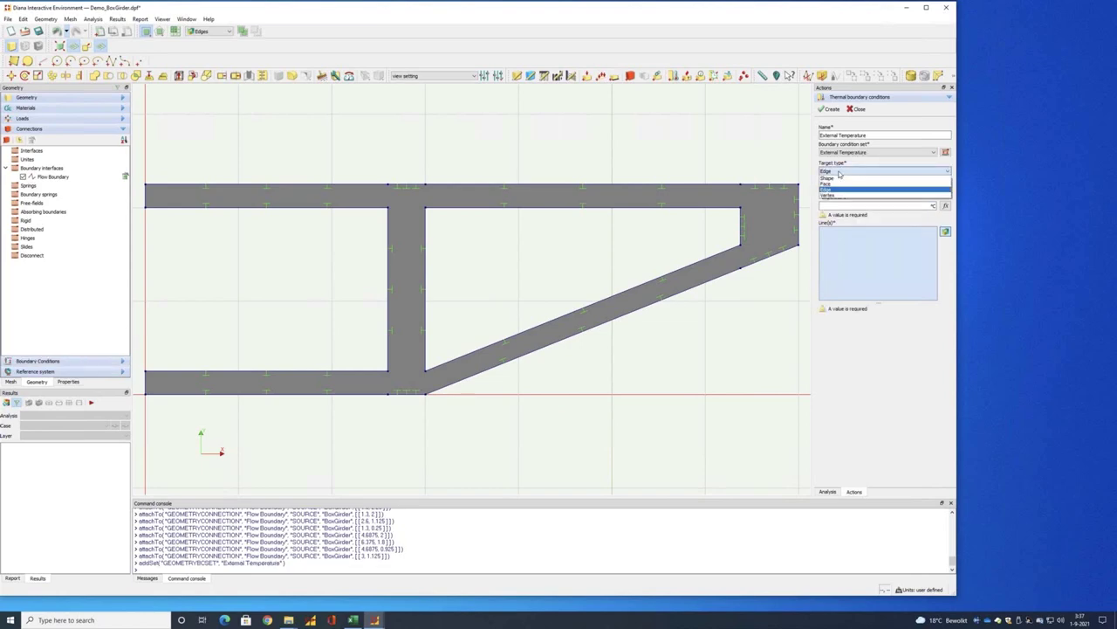
click(847, 189)
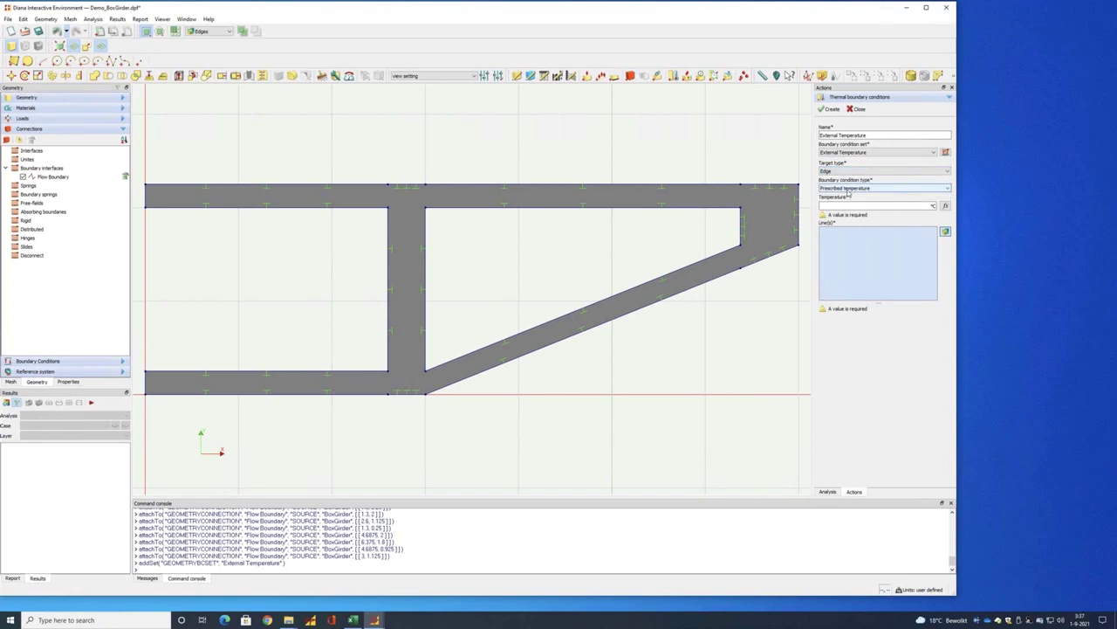
click(847, 190)
click(908, 206)
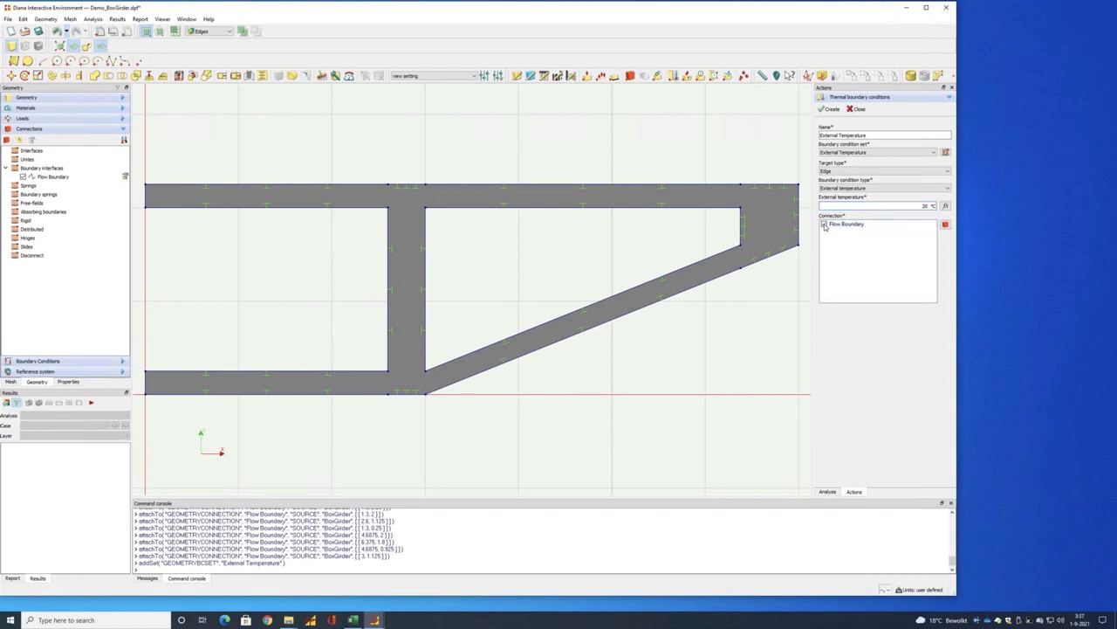
click(824, 224)
click(829, 110)
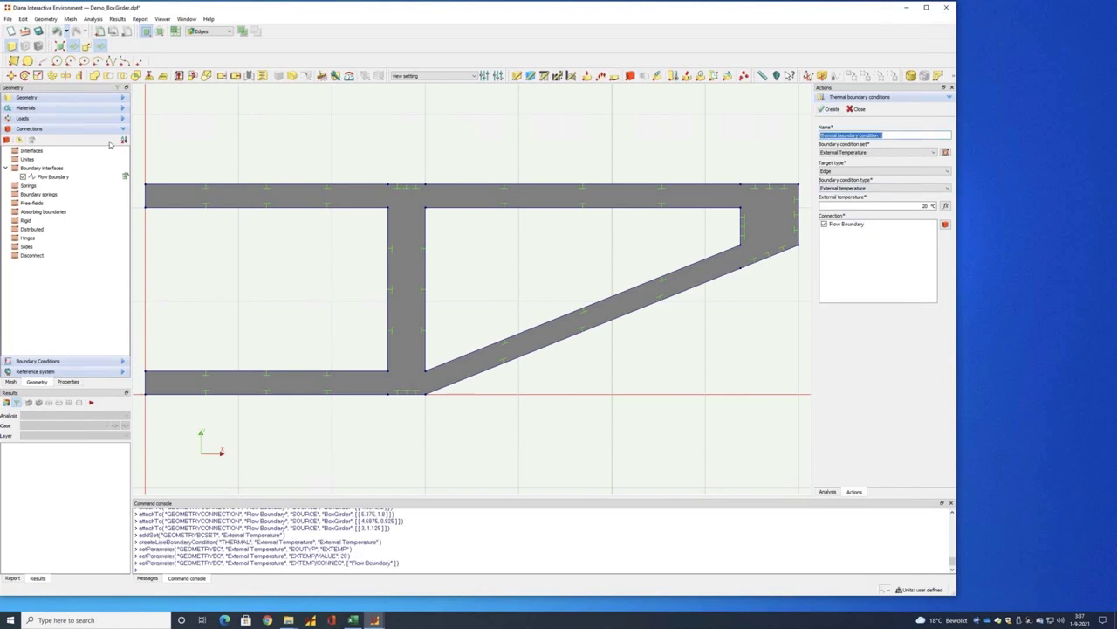
Step: Open the time dependent factors of the External Temperature boundary condition set and add two rows to the table
click(87, 361)
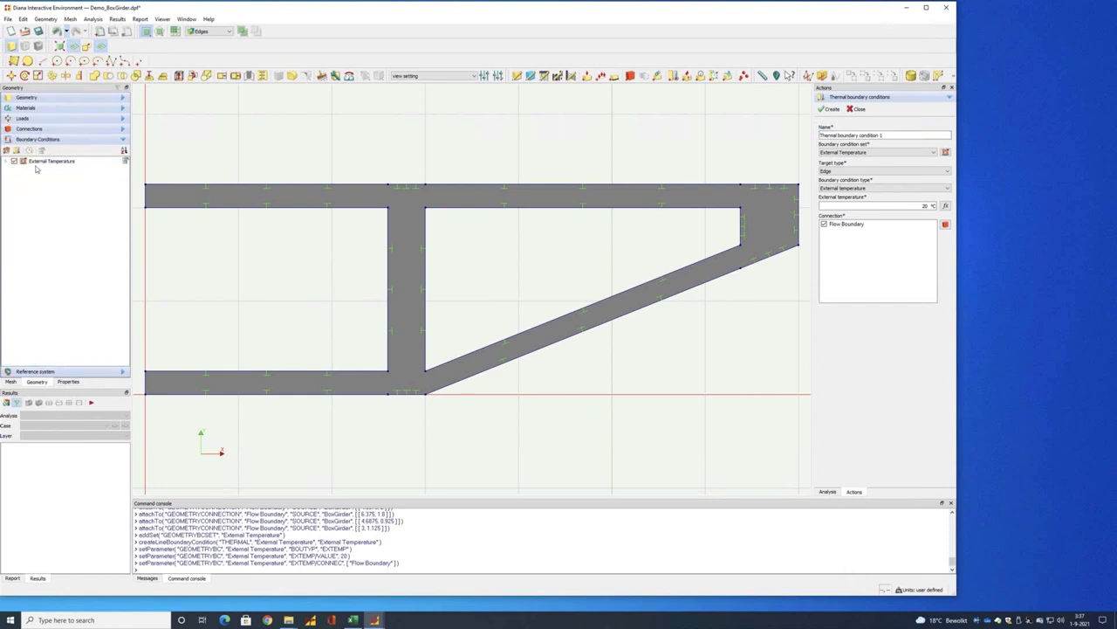
click(6, 162)
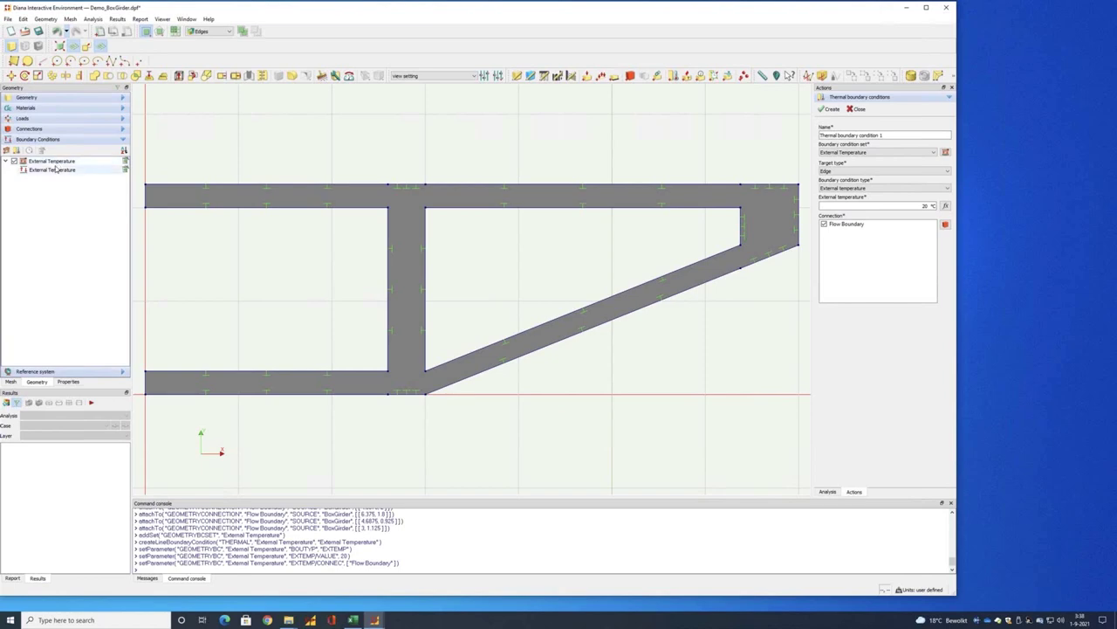
click(52, 171)
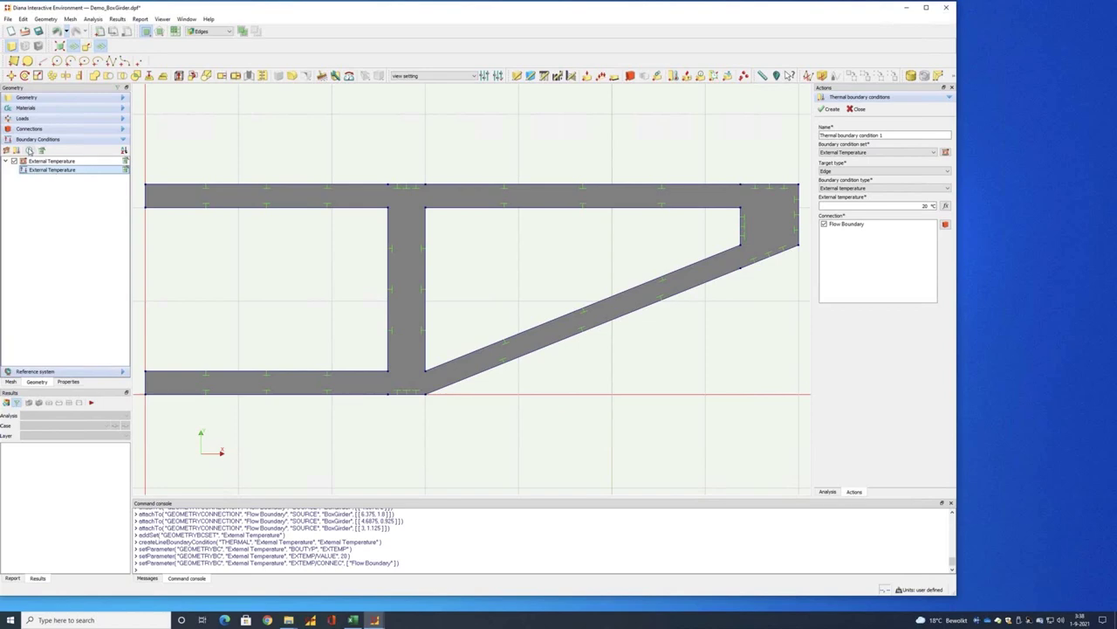
click(29, 150)
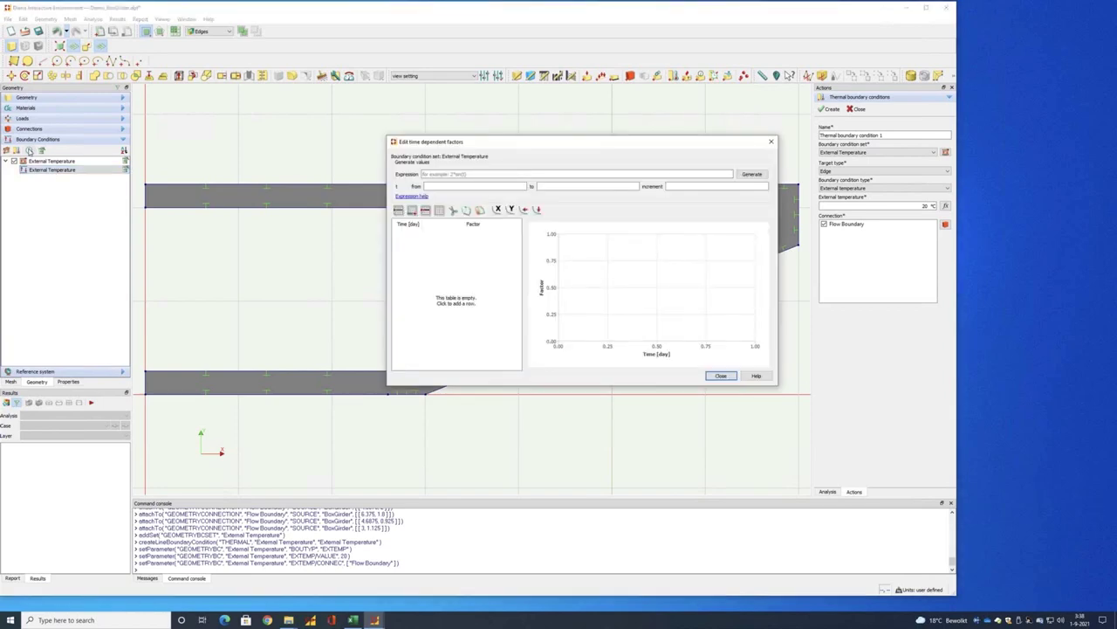
click(417, 211)
click(416, 210)
Step: Set the time dependent factor to 1 at both 0 and 60 days, and finish defining thermal boundary conditions
double_click(419, 235)
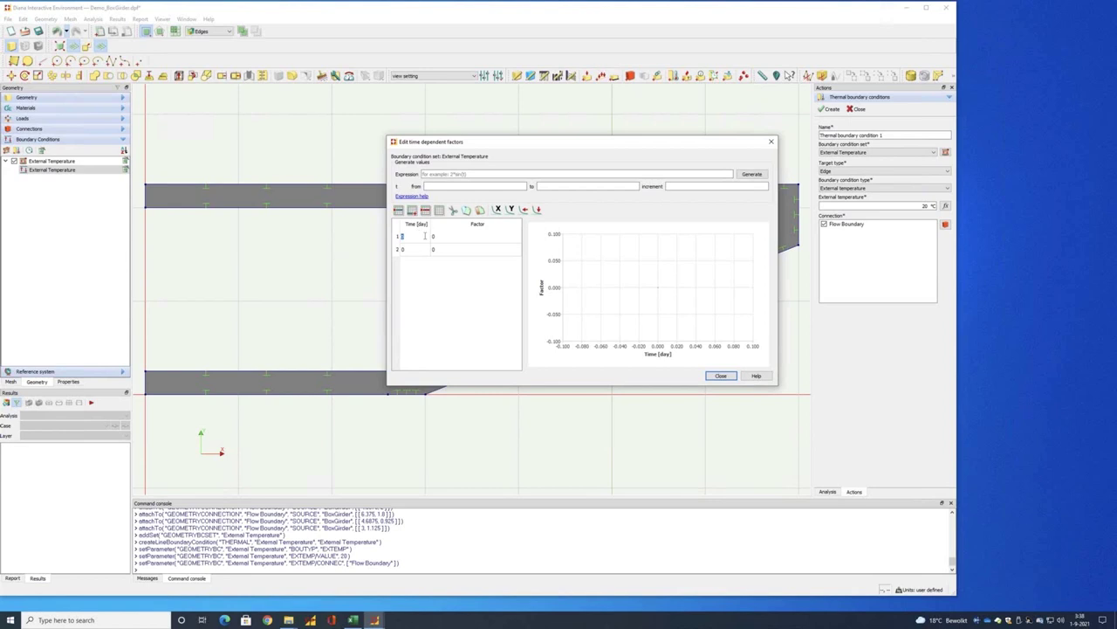
double_click(442, 236)
text(1)
double_click(416, 249)
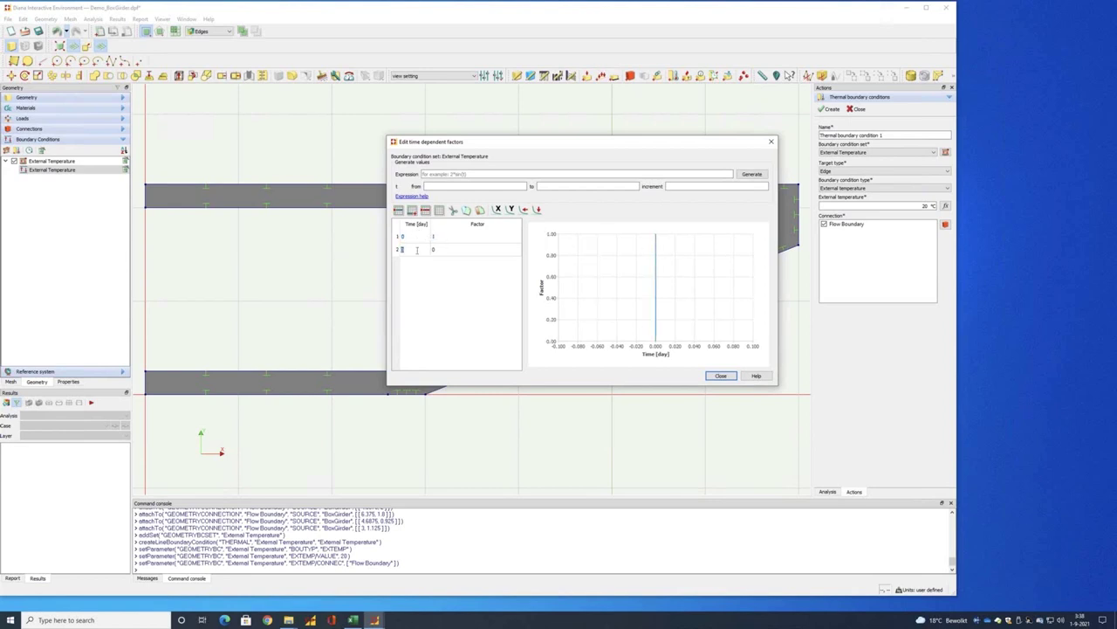
text(60)
double_click(434, 250)
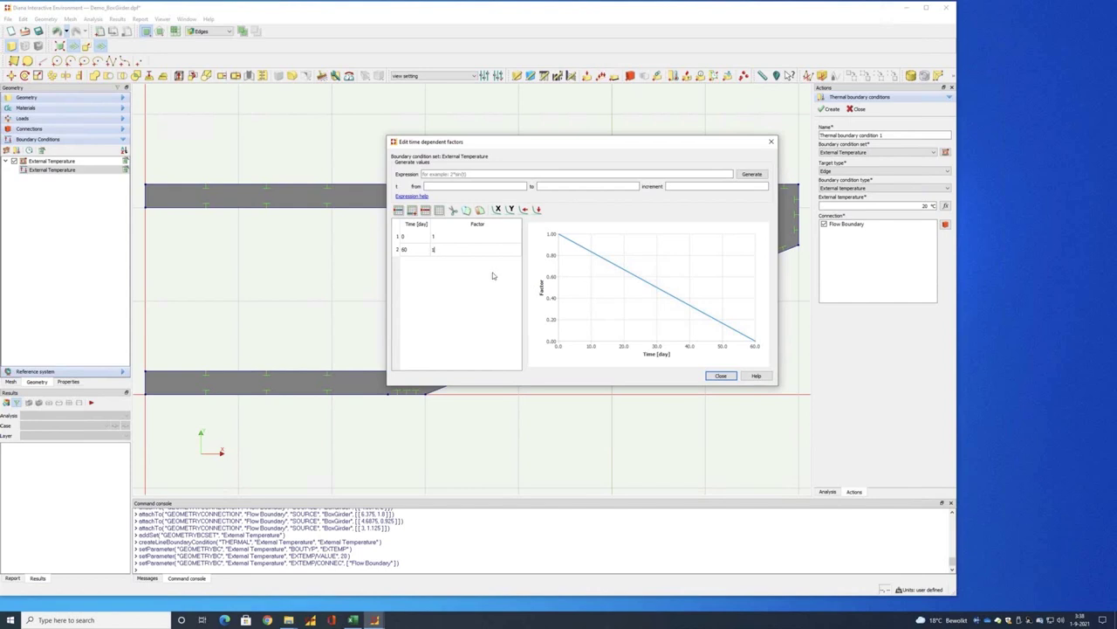
double_click(480, 239)
click(718, 376)
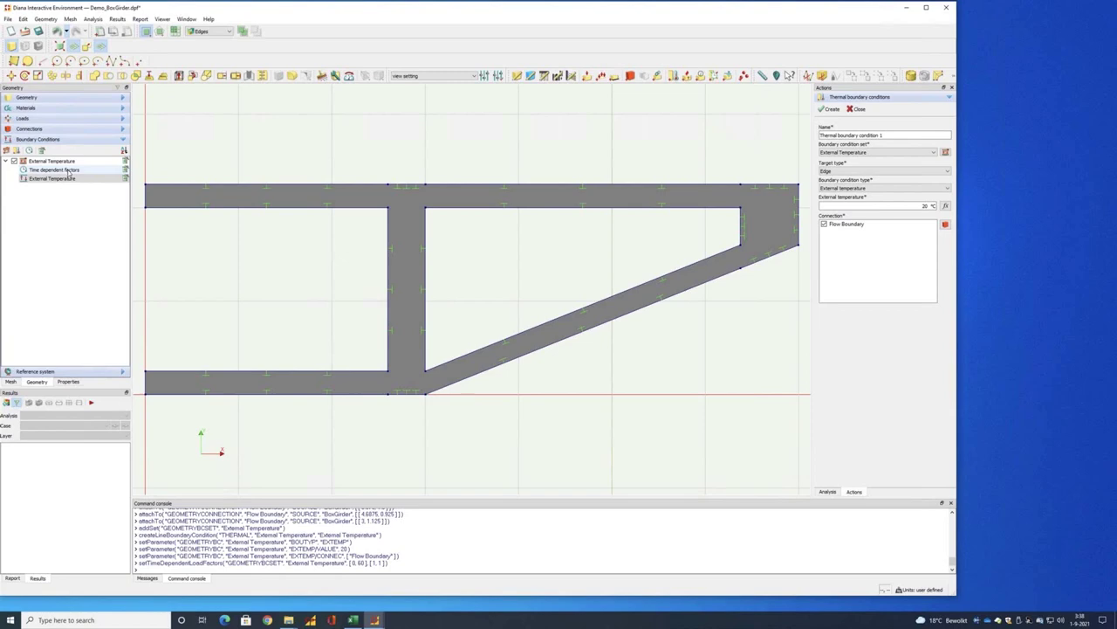
click(854, 110)
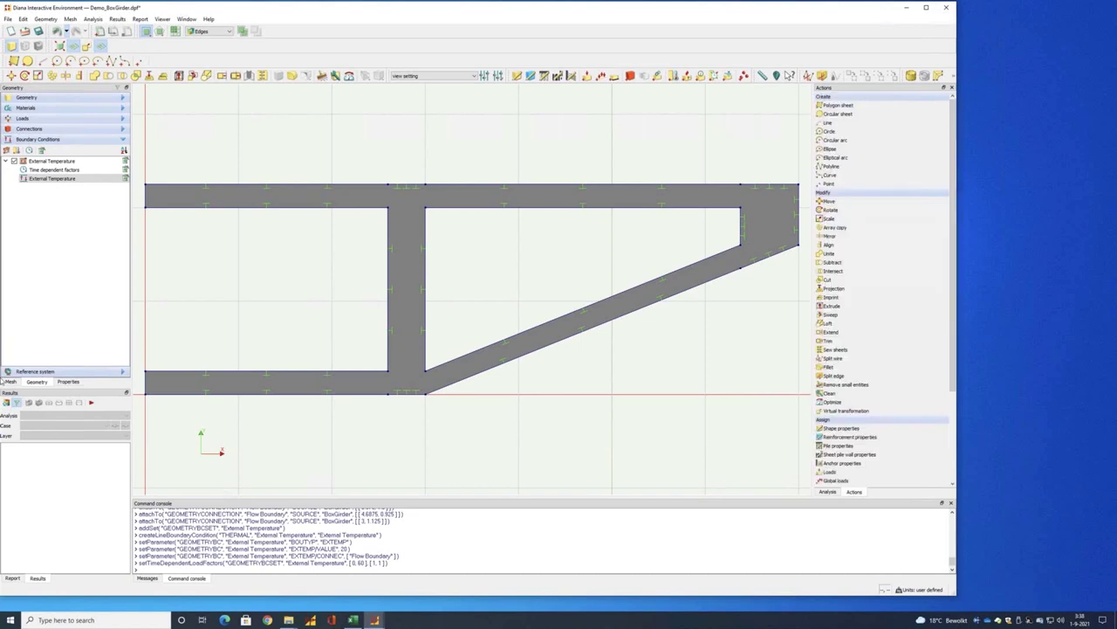
Step: Review the External Temperature set's time dependent factors and the settings of its thermal condition
double_click(40, 170)
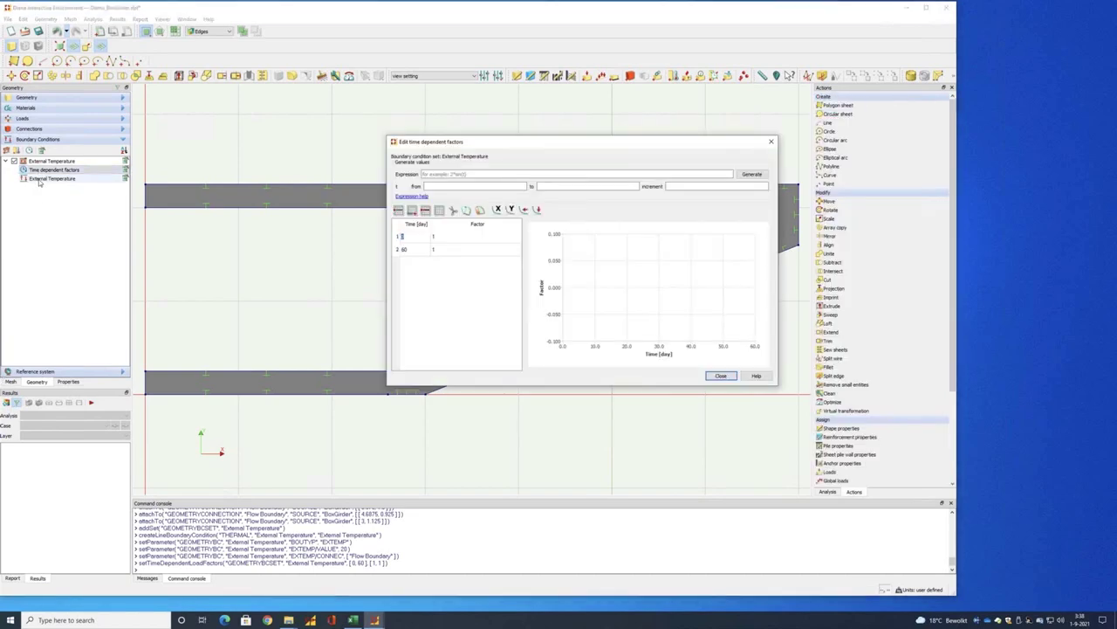
click(40, 179)
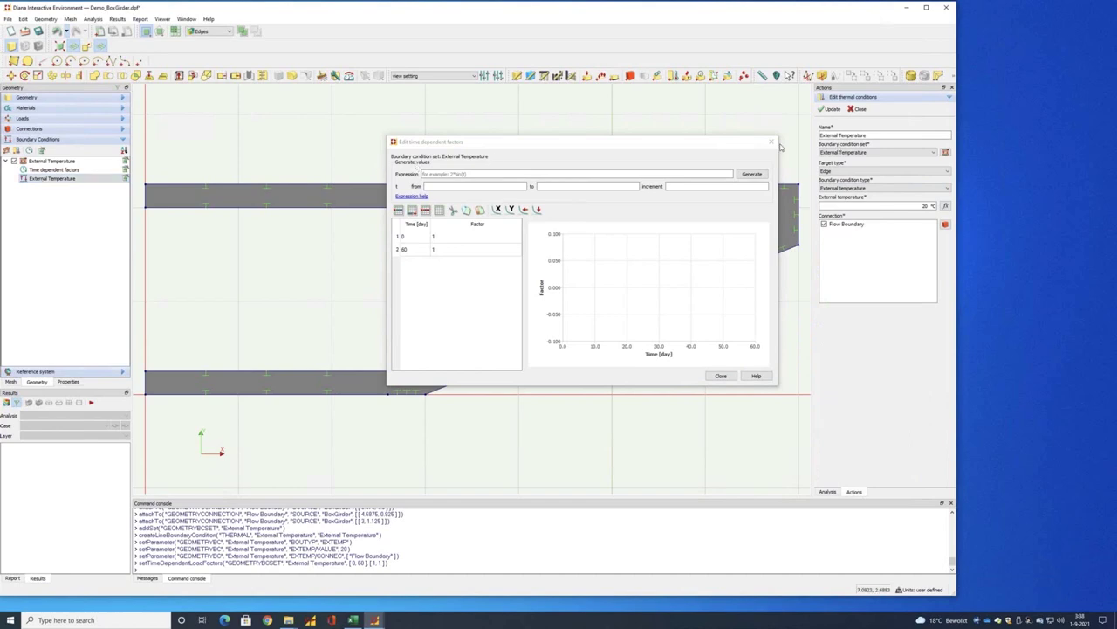
click(771, 142)
click(855, 109)
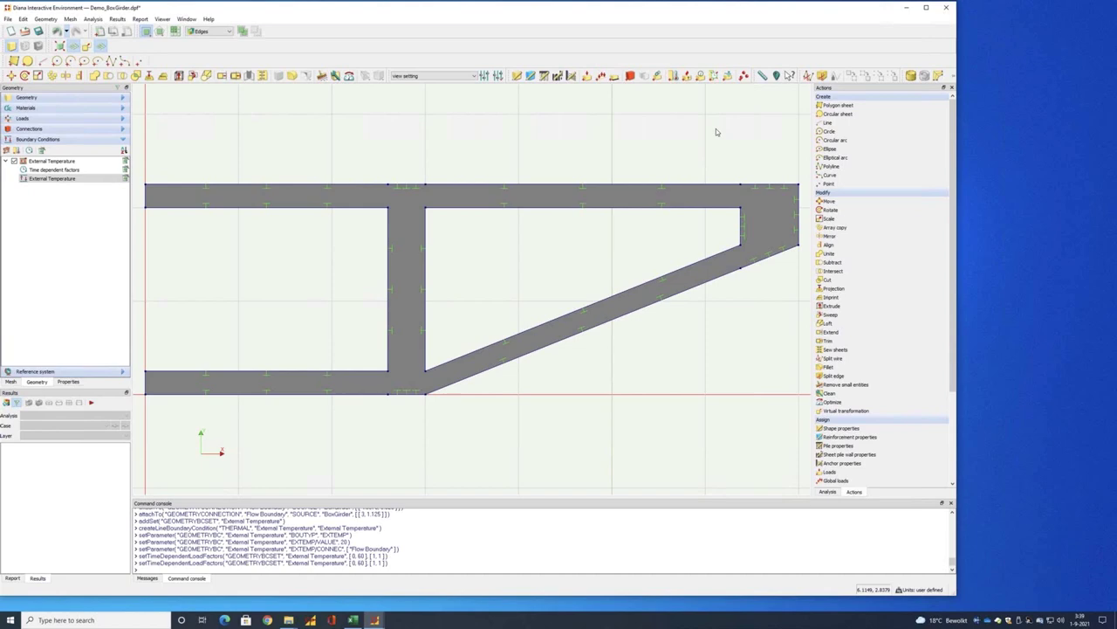
click(700, 75)
triple_click(804, 133)
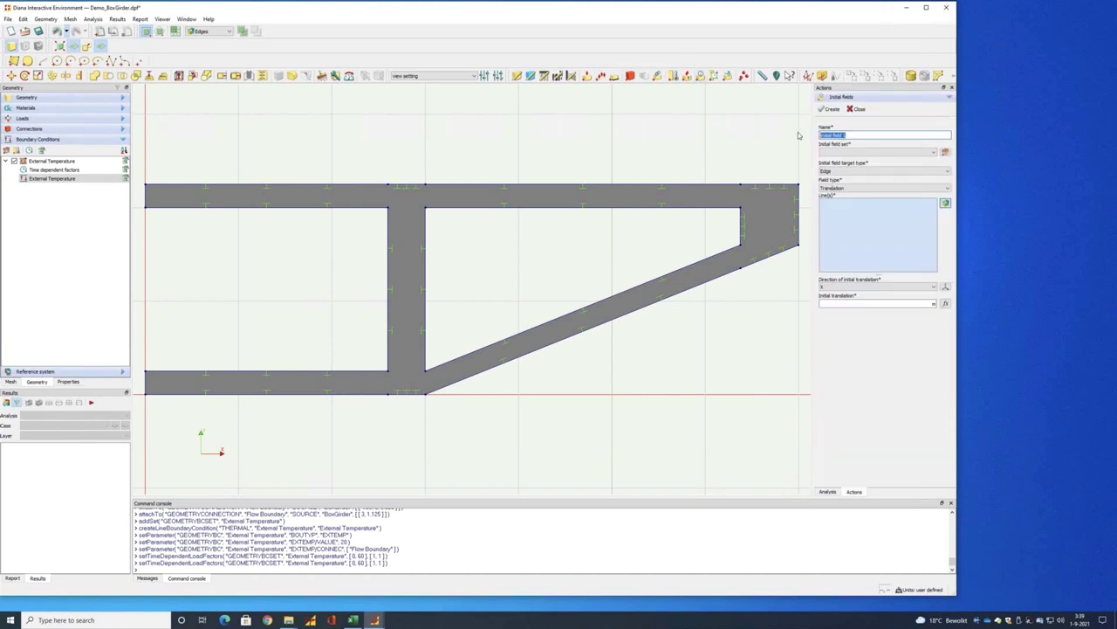
text(Initial Temperature)
click(943, 153)
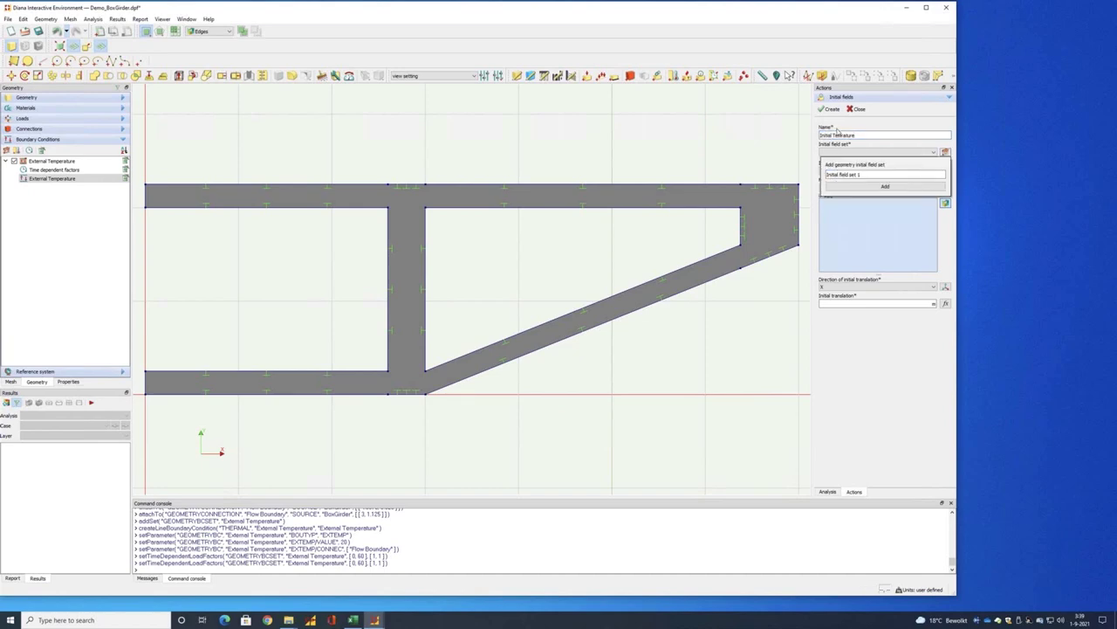
click(845, 135)
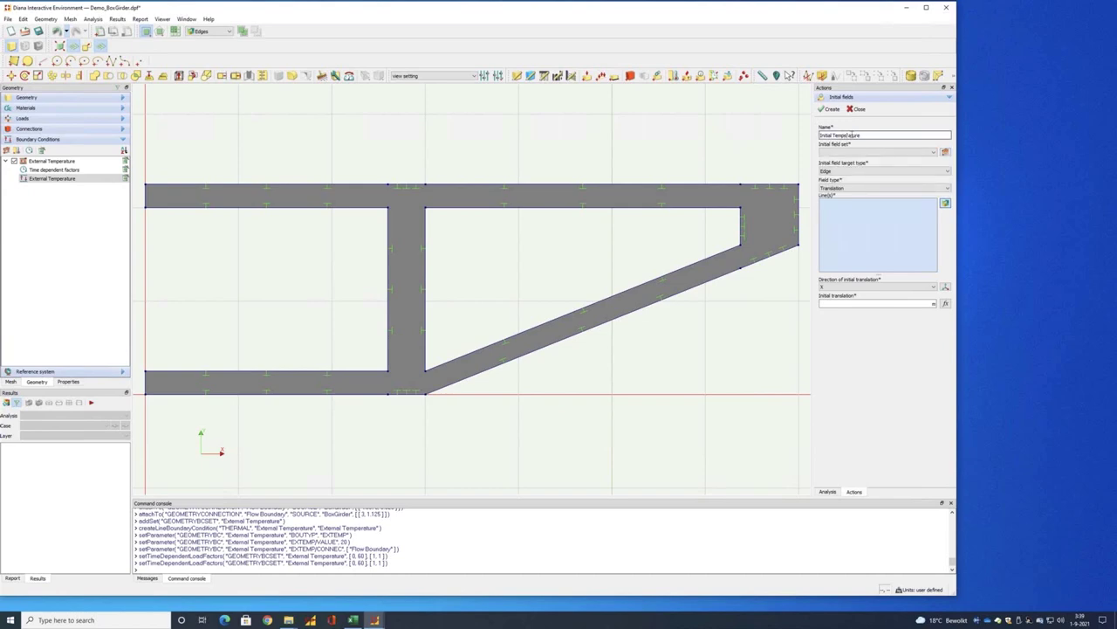
click(944, 152)
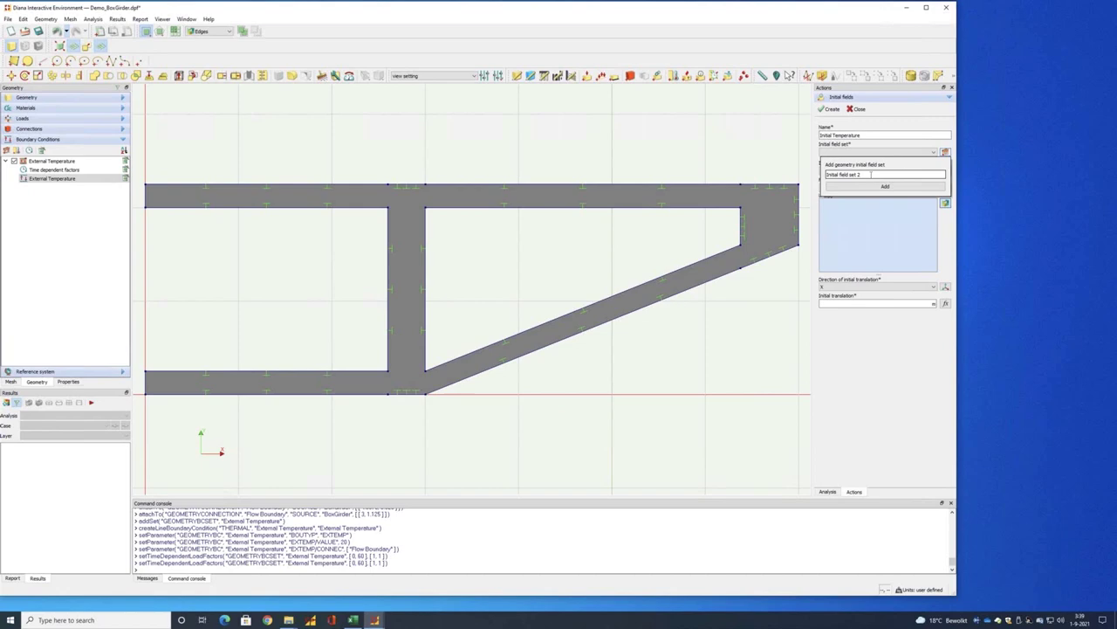
text(Initial Temp)
text(erature)
key(Return)
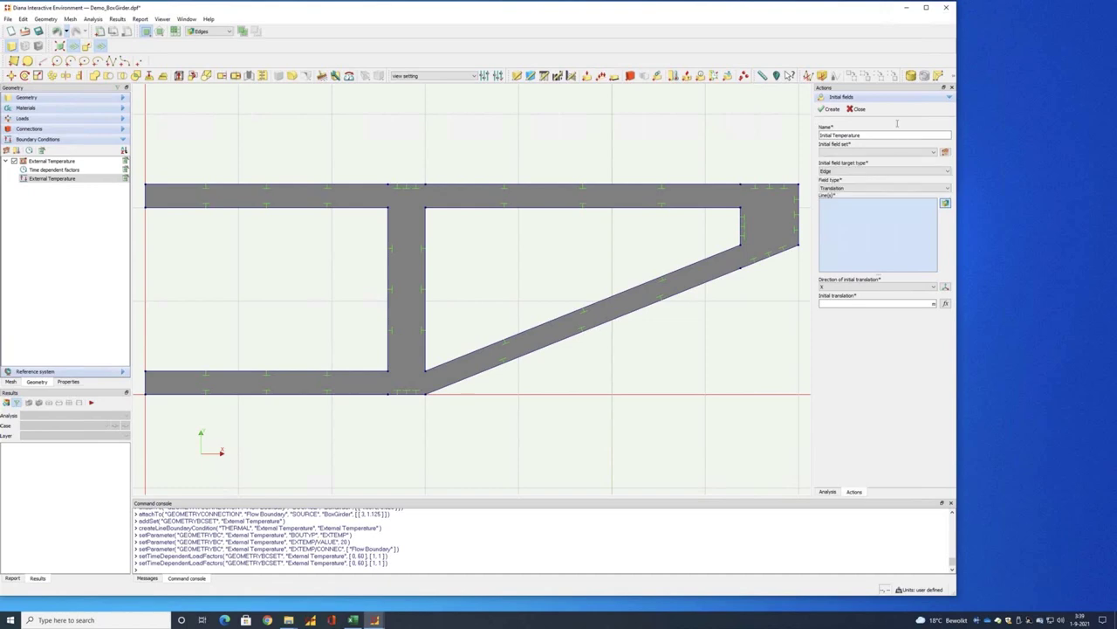
click(850, 176)
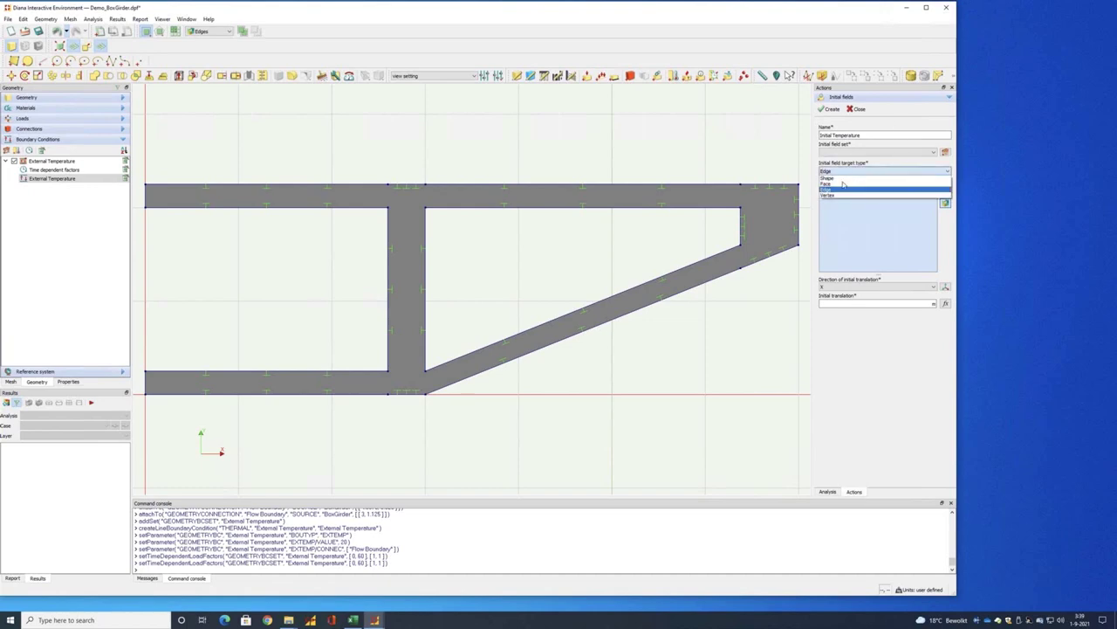
click(846, 185)
click(846, 189)
click(842, 213)
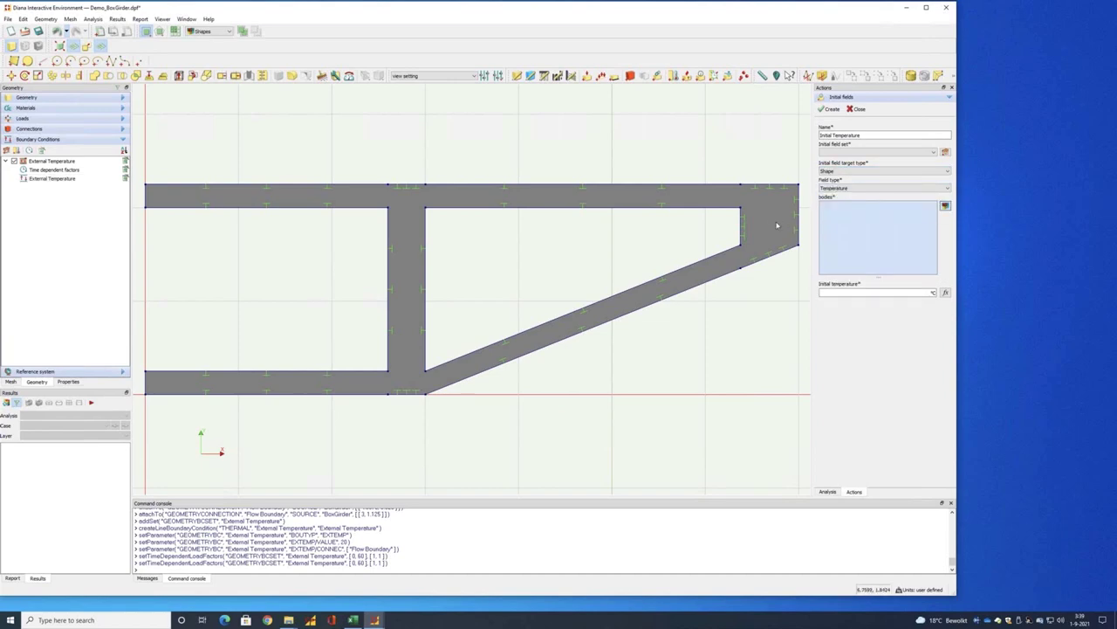
click(800, 244)
click(870, 291)
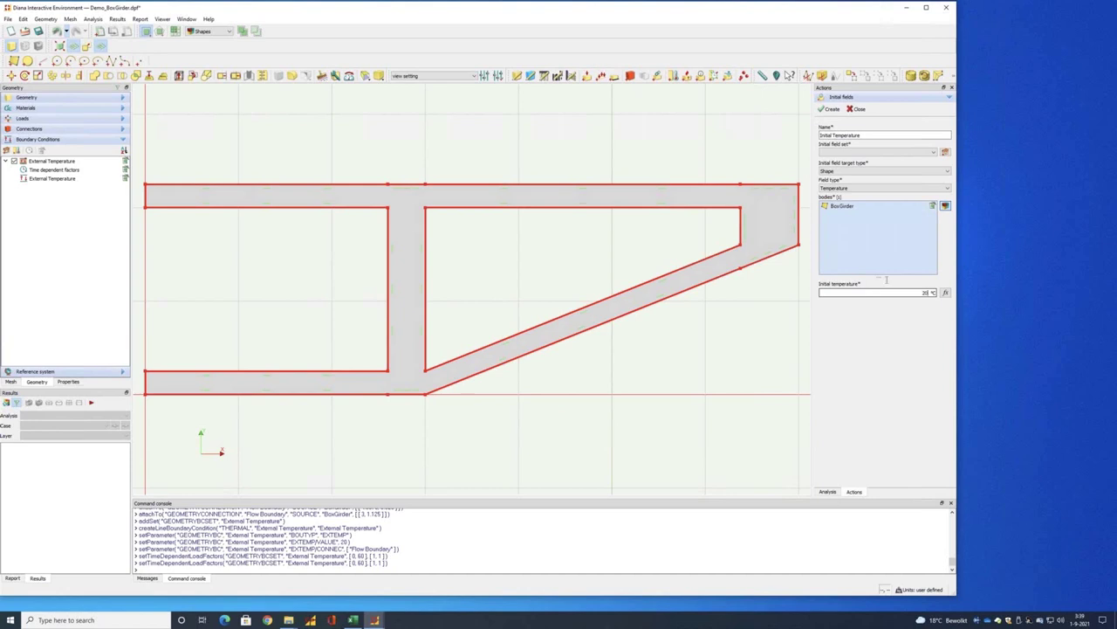
key(Return)
click(832, 110)
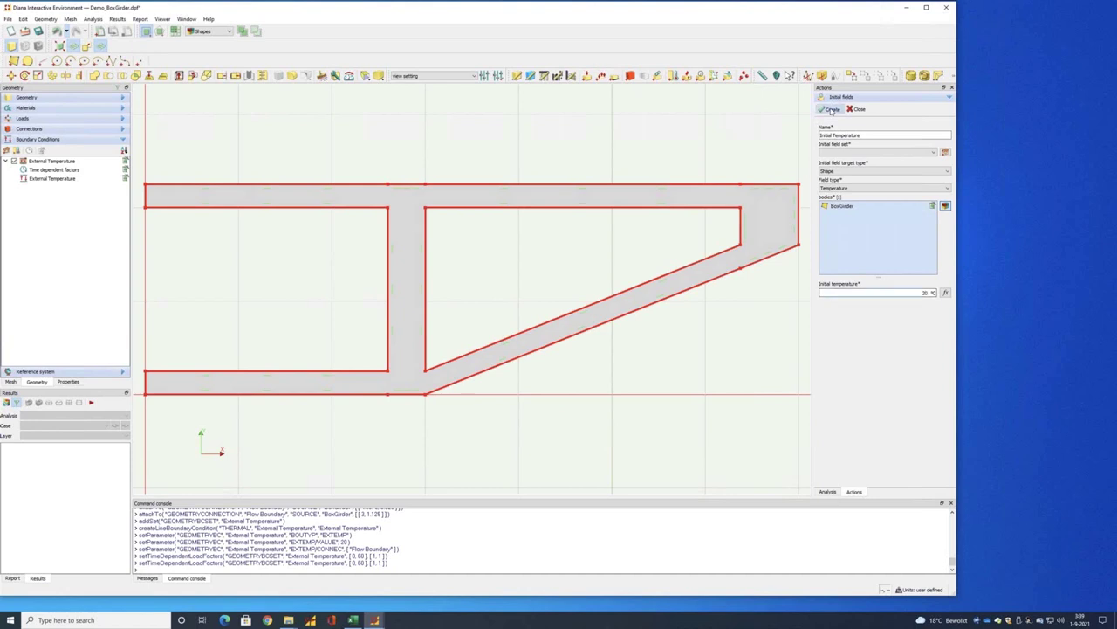
click(860, 110)
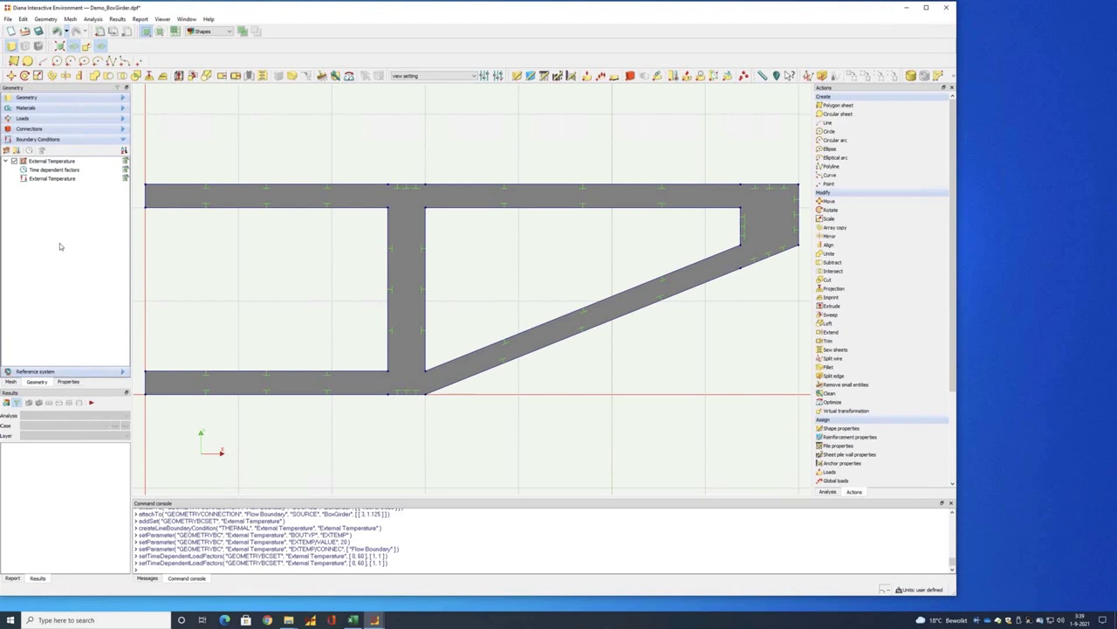
Step: Start a new initial field named Initial Temperature and add an initial field set with the same name for it
click(700, 77)
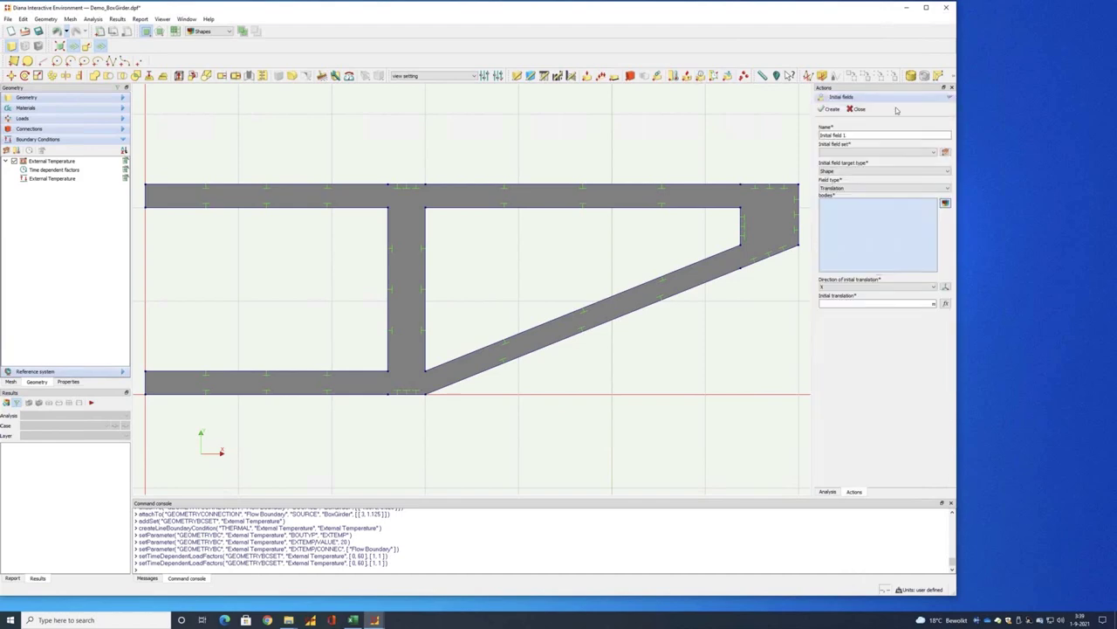
drag(860, 136, 788, 133)
text(Initial Temper)
key(BackSpace)
key(BackSpace)
text(erature)
click(945, 152)
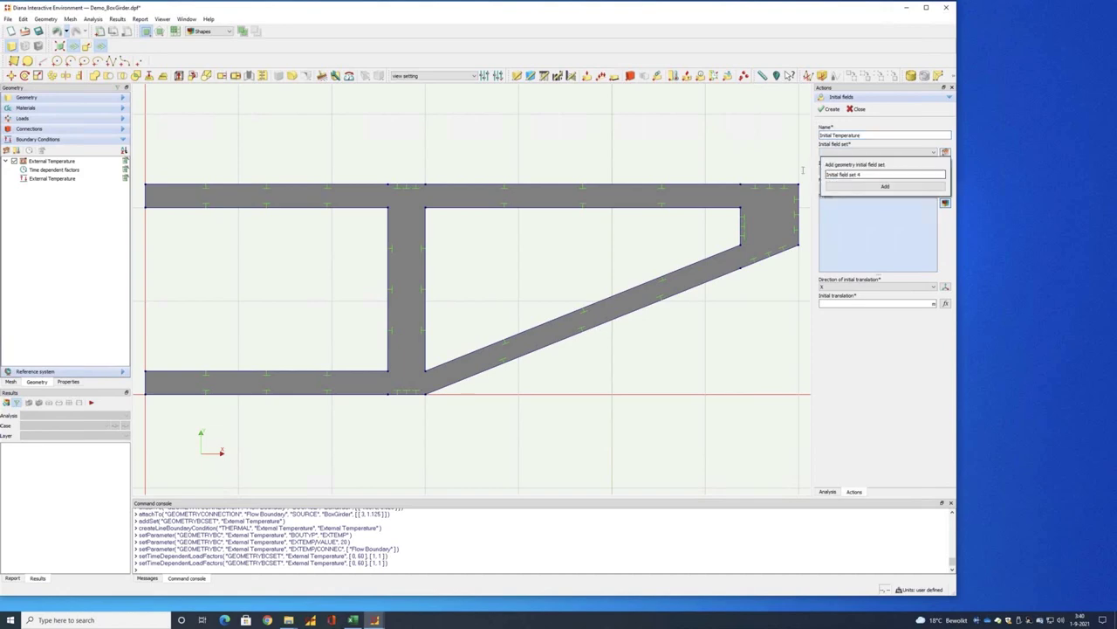
text(Initial Temperature)
click(880, 187)
Step: Create the field as an initial temperature of 20 °C acting on the BoxGirder shape
click(851, 171)
click(845, 181)
click(845, 188)
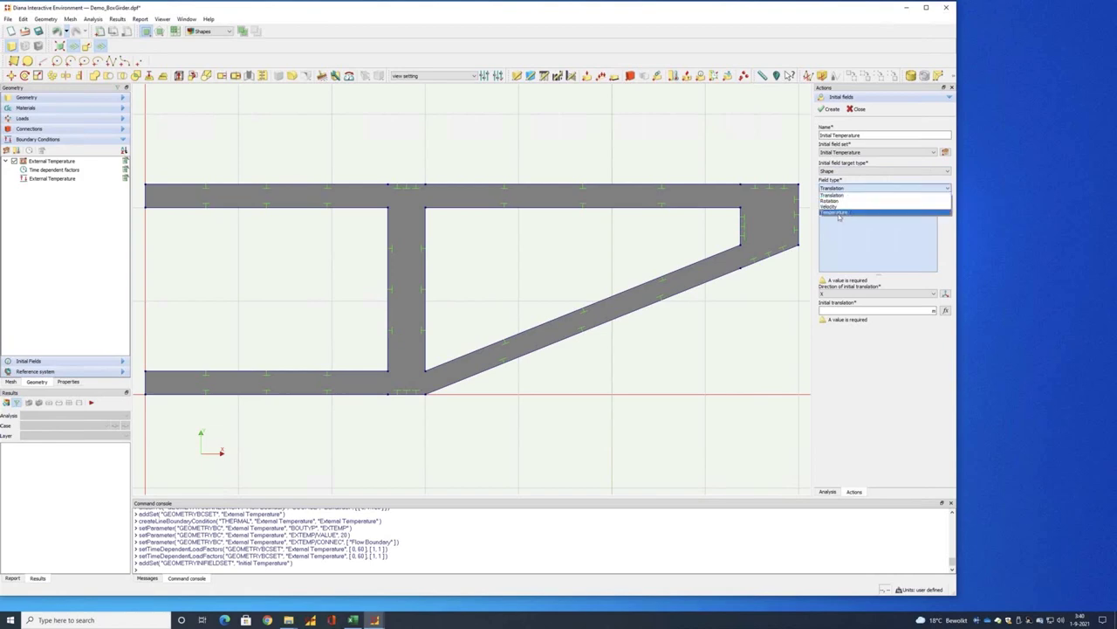
click(856, 204)
click(780, 226)
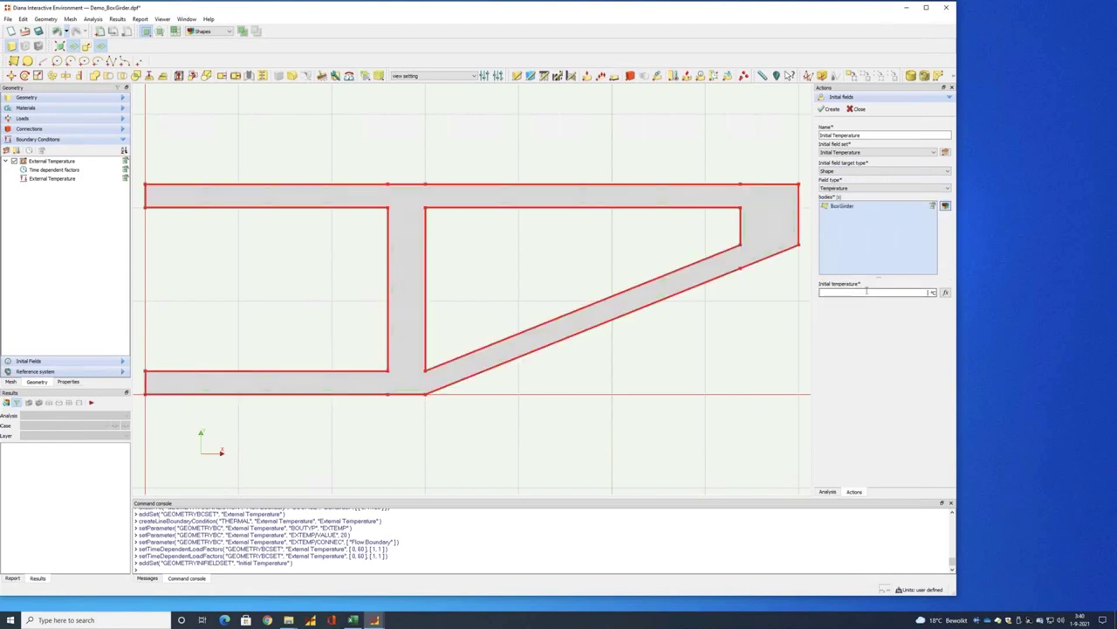
click(867, 292)
text(20)
click(832, 109)
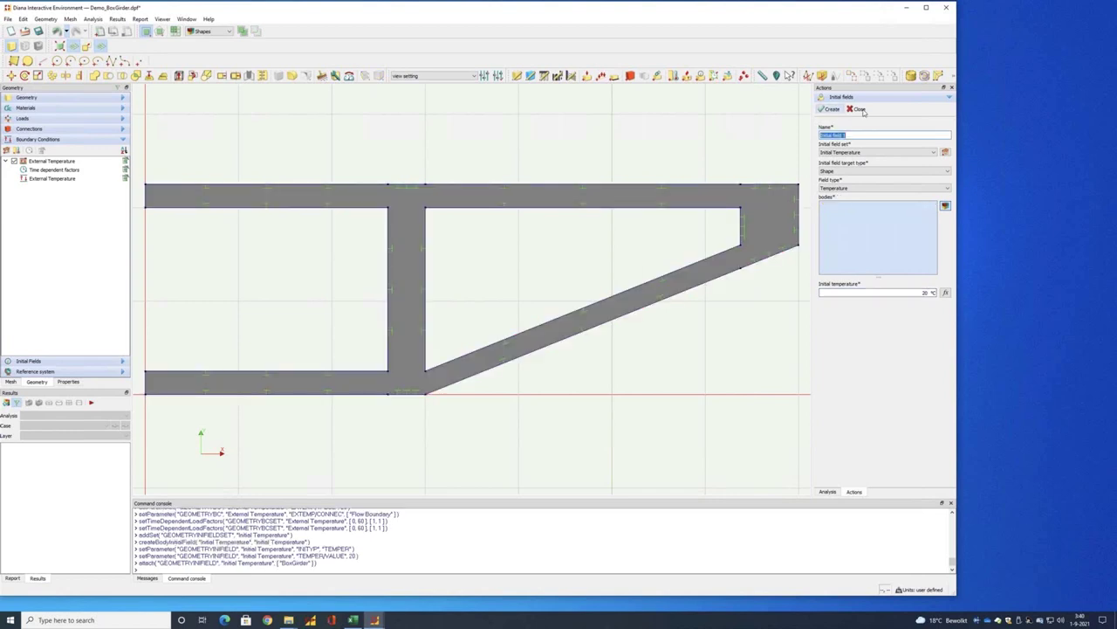
Step: Review the Initial Temperature field within its set and the shape it is attached to
click(123, 365)
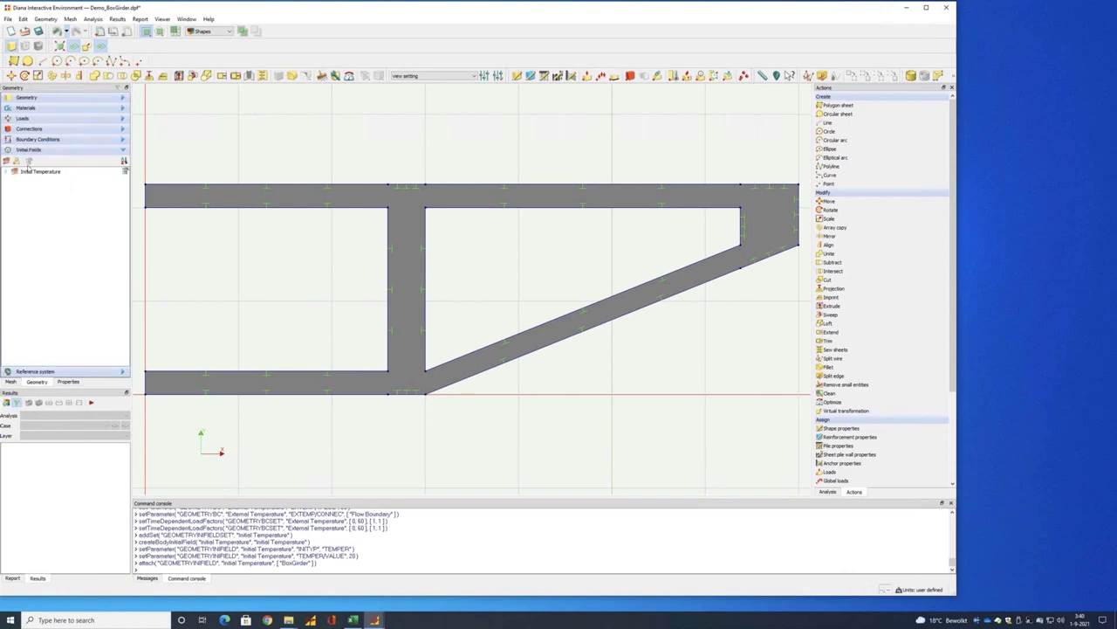
click(54, 182)
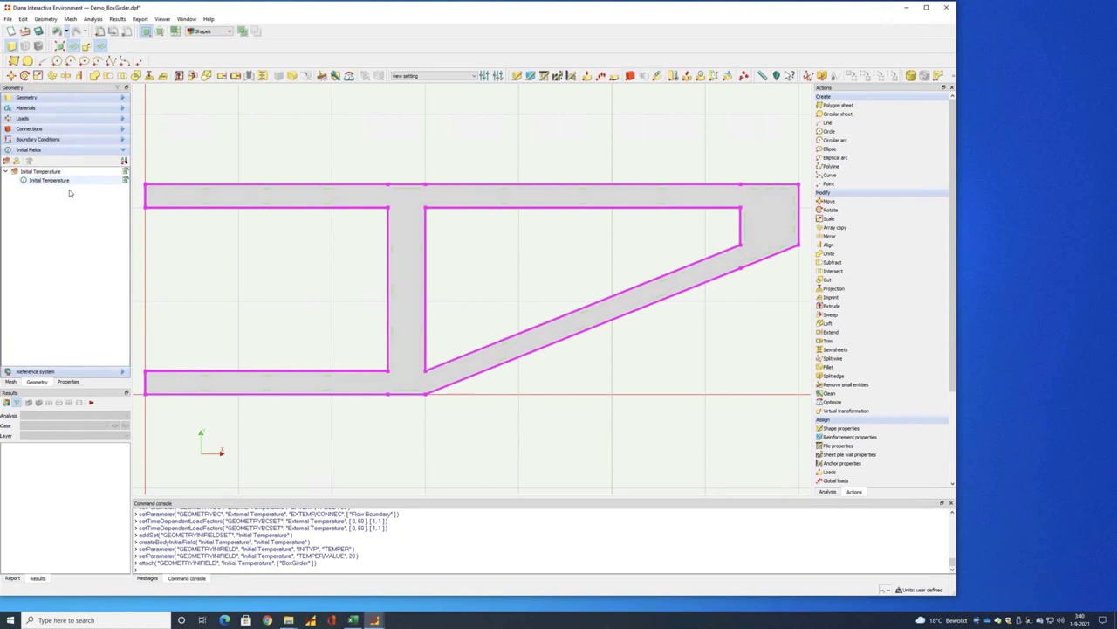
click(345, 198)
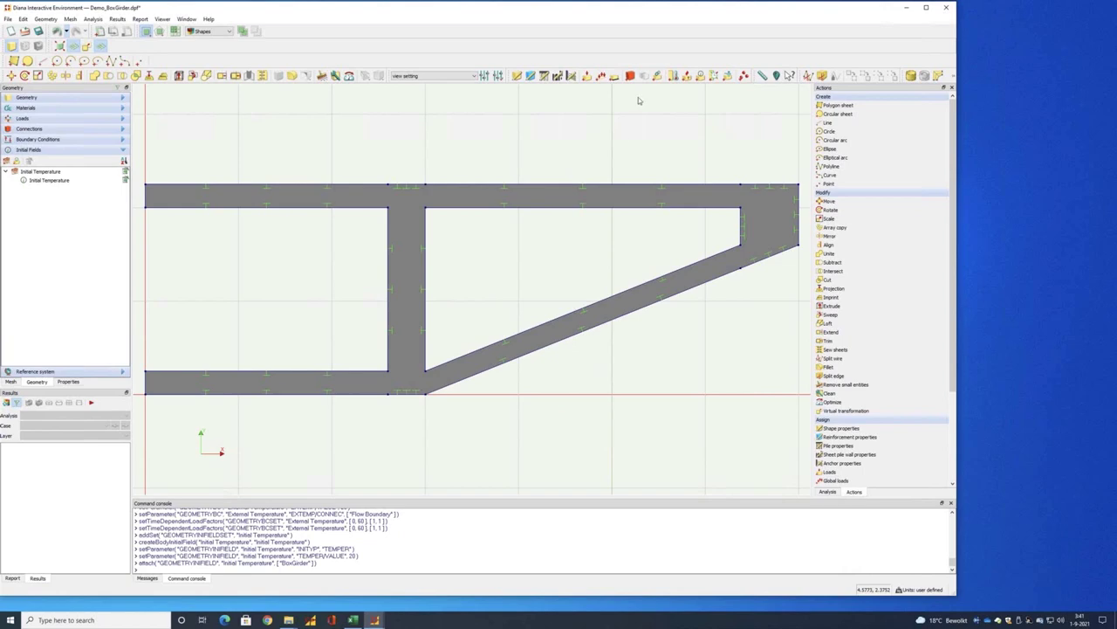
Step: Start a support named Symmetry and add a support set named Supports for it
click(614, 76)
text(Symmetry)
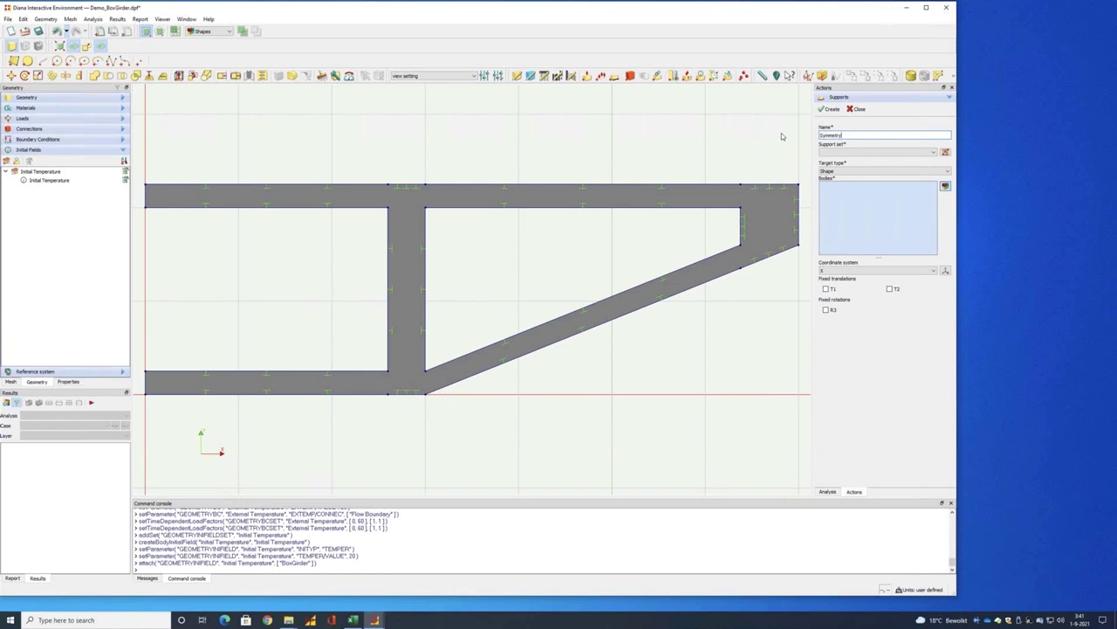
click(945, 153)
triple_click(864, 175)
text(Supports)
key(Return)
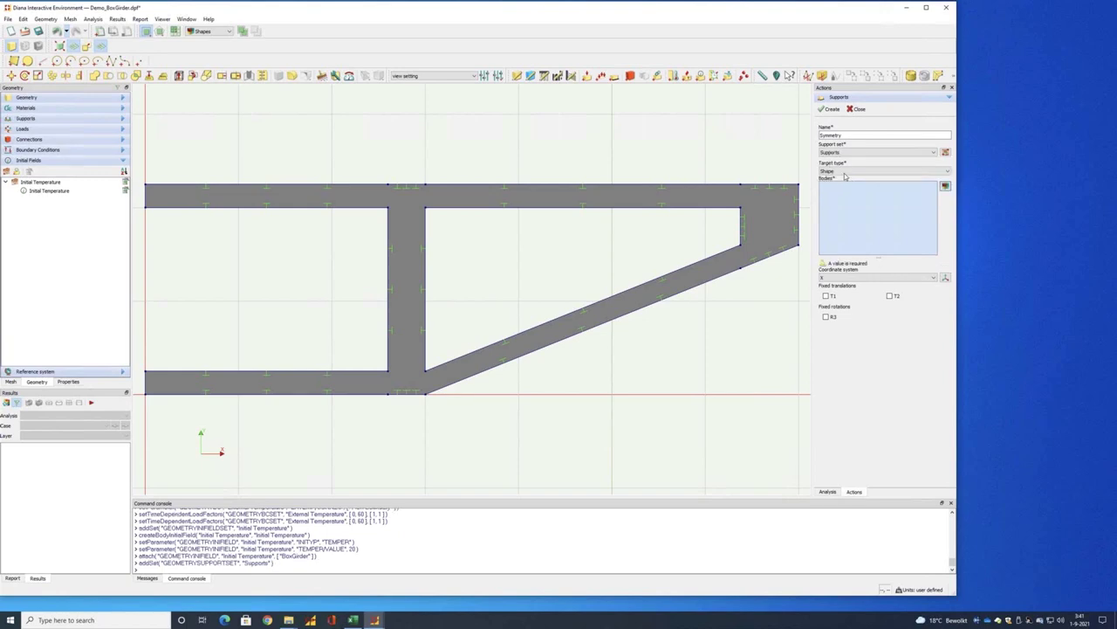
Step: Create the Symmetry support on the two vertical end edges of the flanges at x = 0, fixing translation T1
click(841, 174)
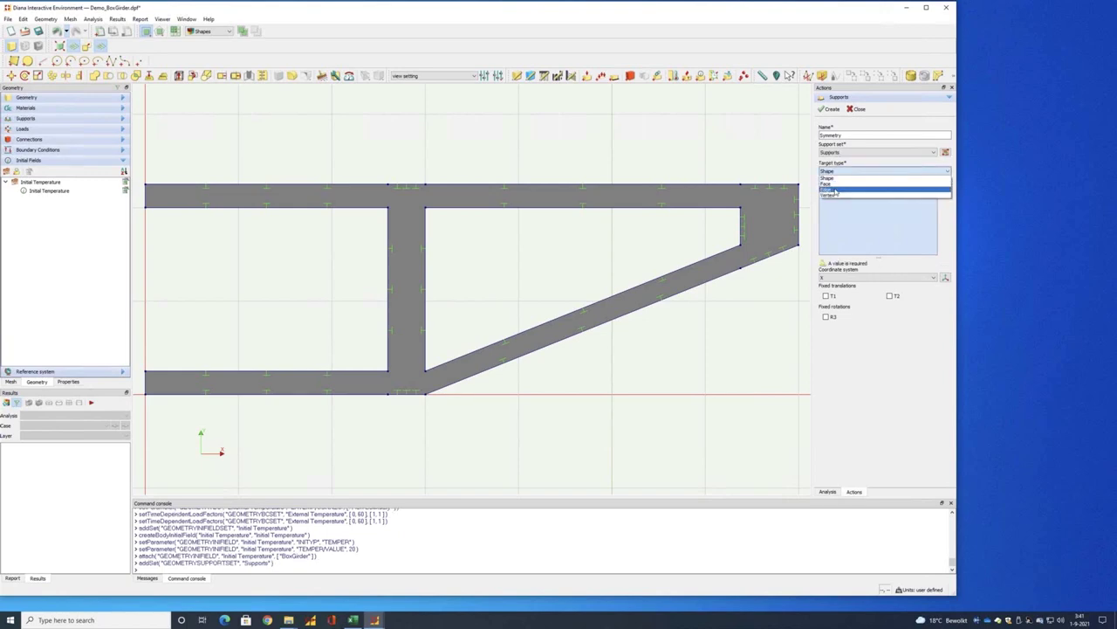
click(838, 182)
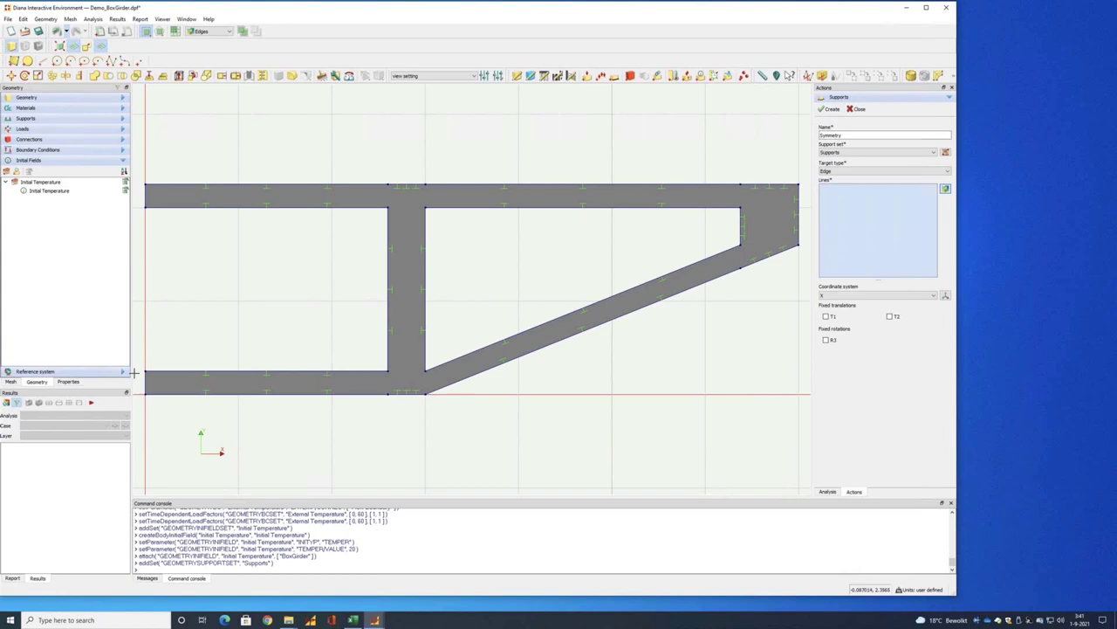
drag(136, 169, 150, 403)
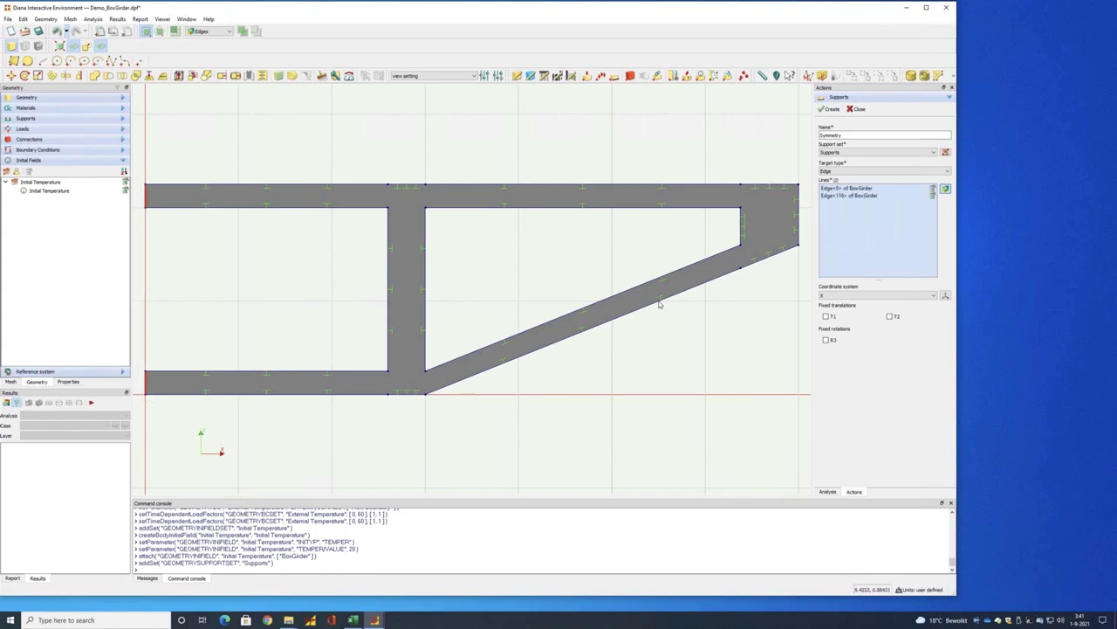
click(827, 318)
click(830, 110)
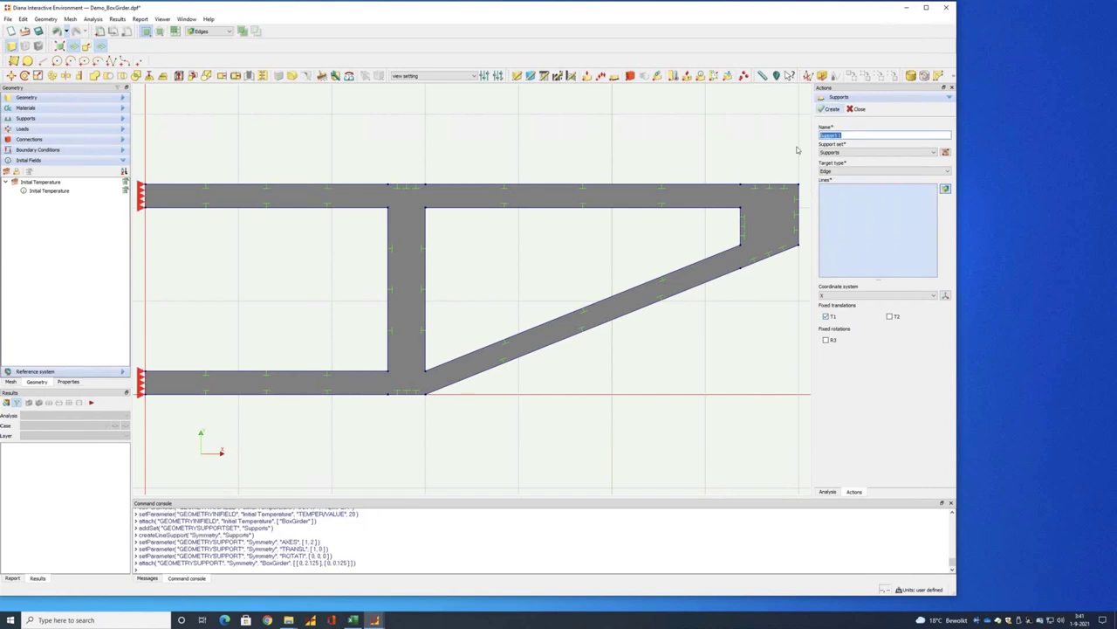
Step: Create a vertex support fixing translation T2 at the girder's bottom corner where the web meets the inclined slab, and finish defining supports
click(840, 171)
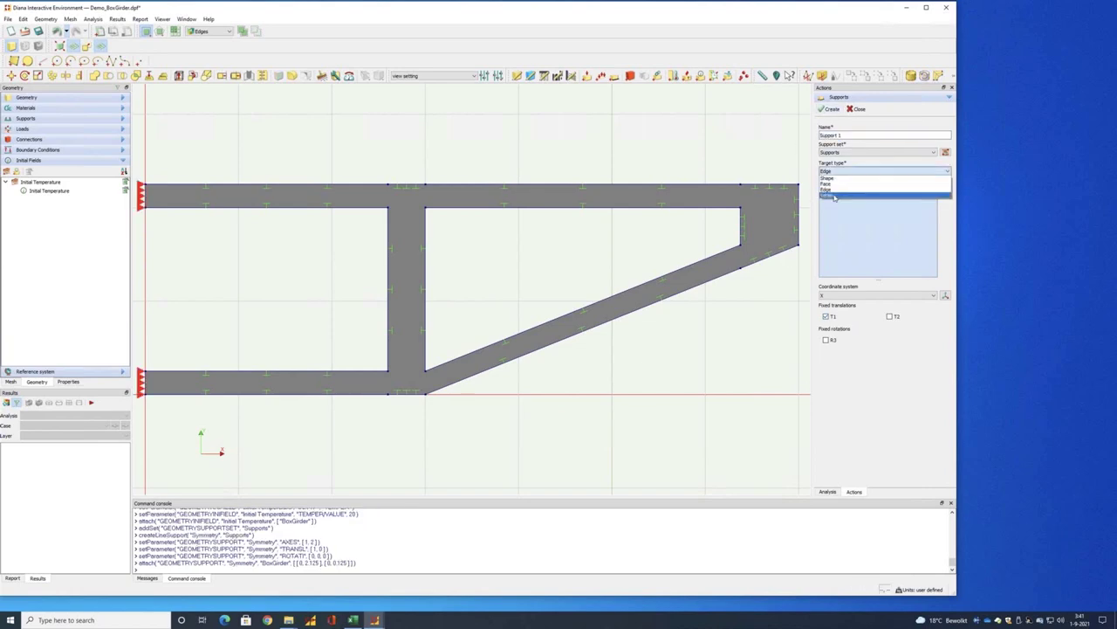
click(831, 196)
click(424, 394)
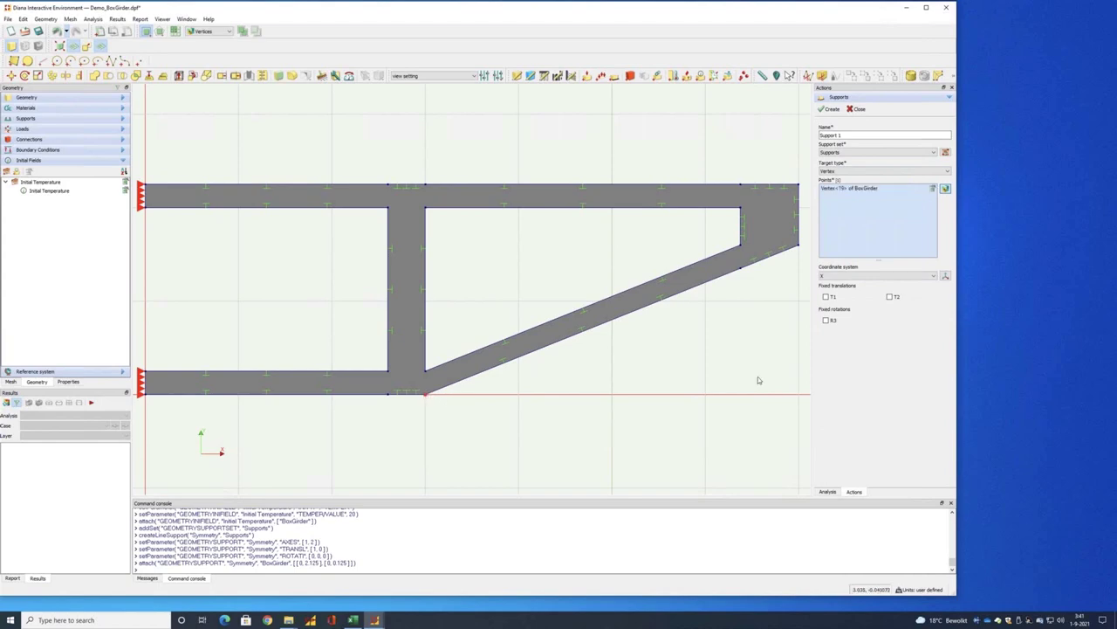
click(890, 297)
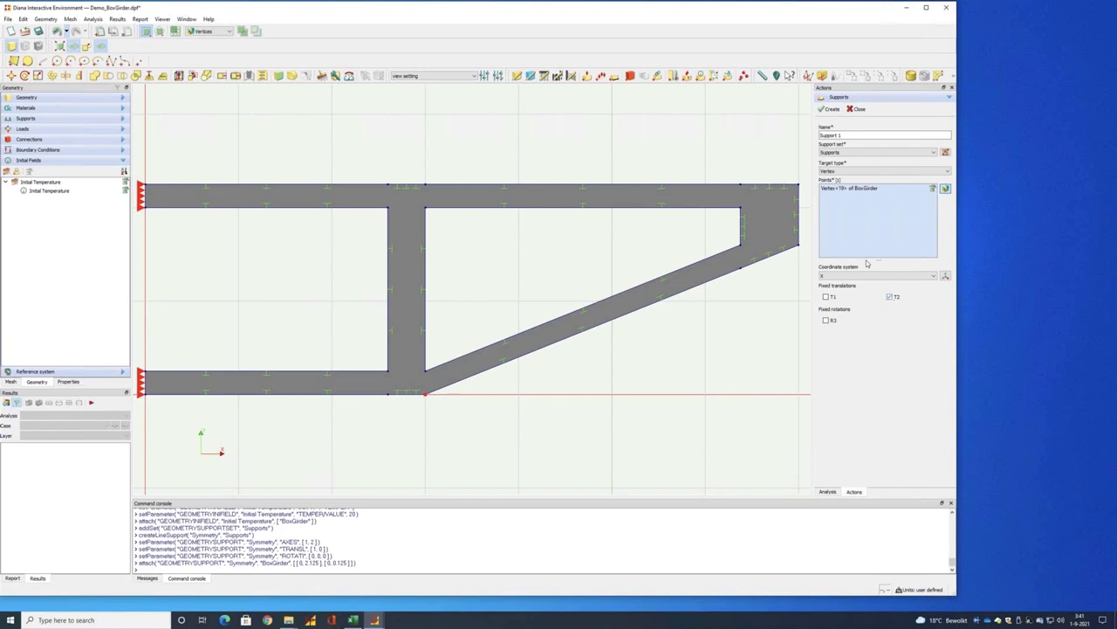
click(832, 110)
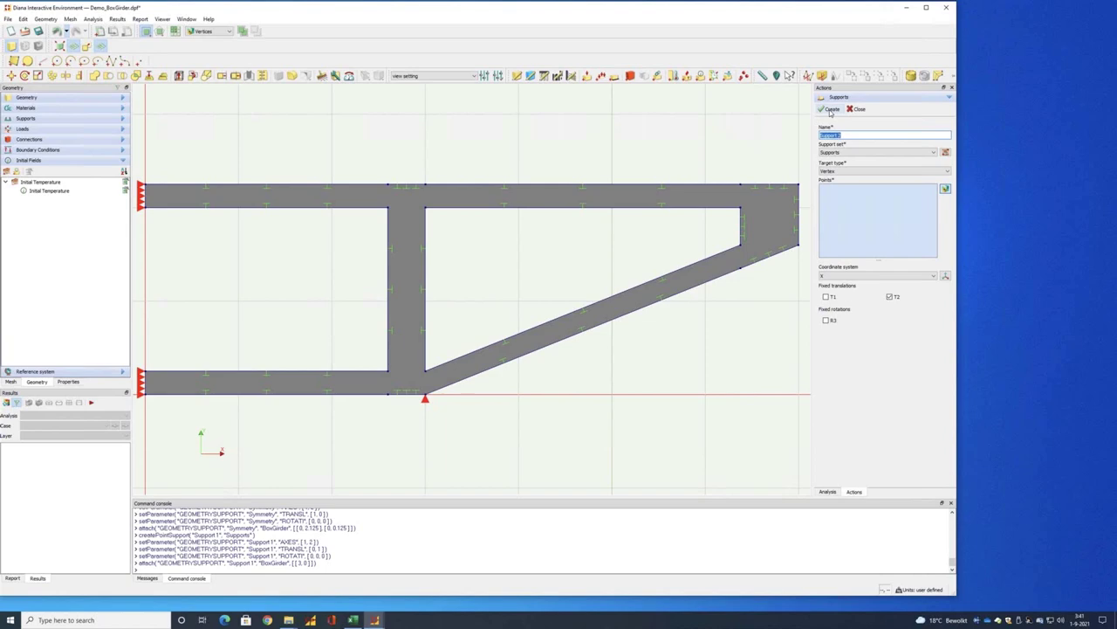
click(855, 111)
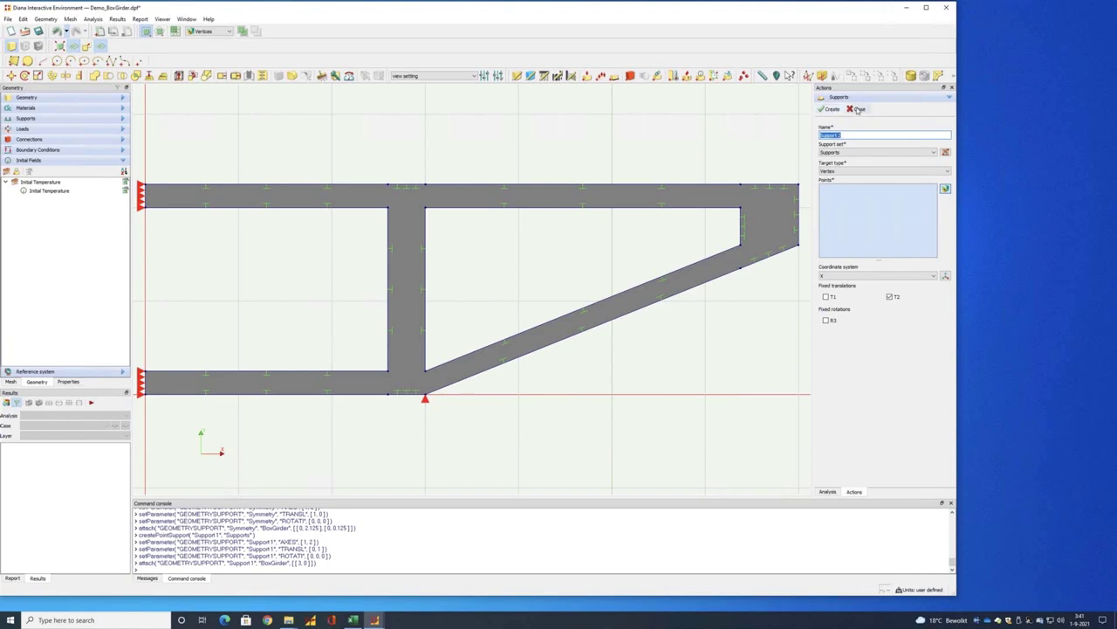
Step: Add a load case named Dead Weight while defining a global load, and leave the definition without creating the load
click(602, 78)
drag(860, 134, 812, 137)
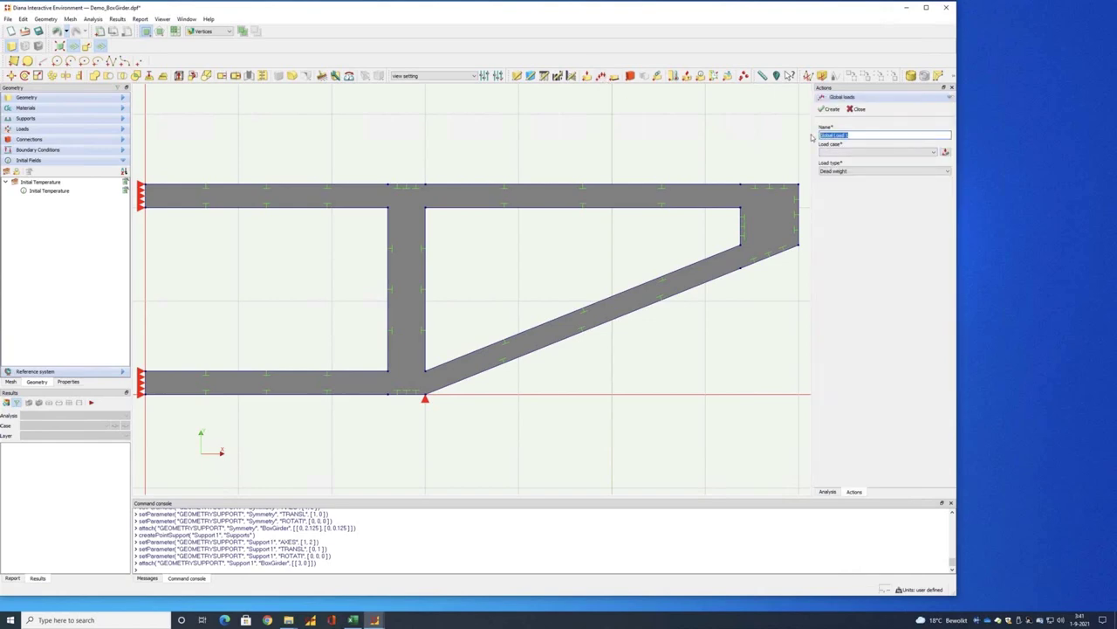
text(Dead Weight)
click(946, 154)
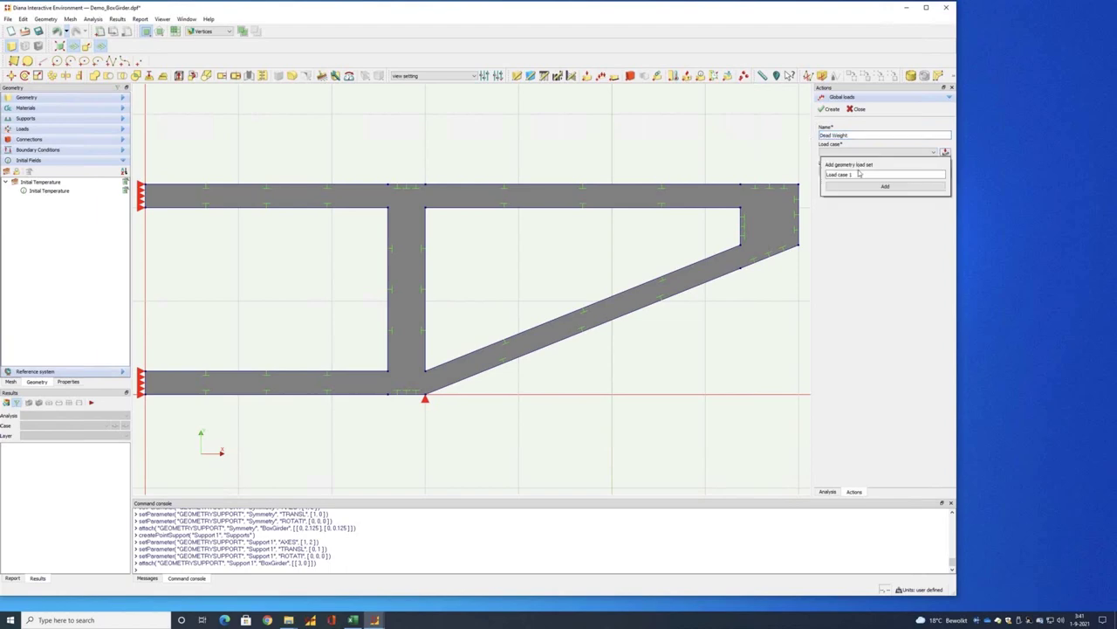
text(Dead Weight)
click(886, 186)
click(859, 109)
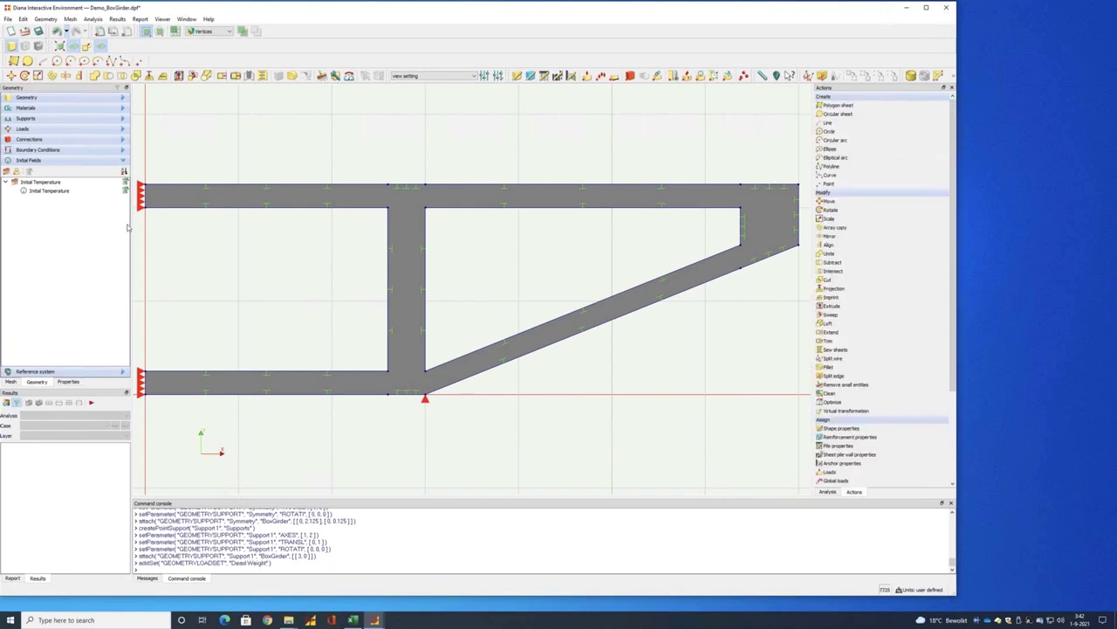
Step: Create a global load named Dead Weight of type dead weight in the Dead Weight load case
click(24, 131)
click(7, 151)
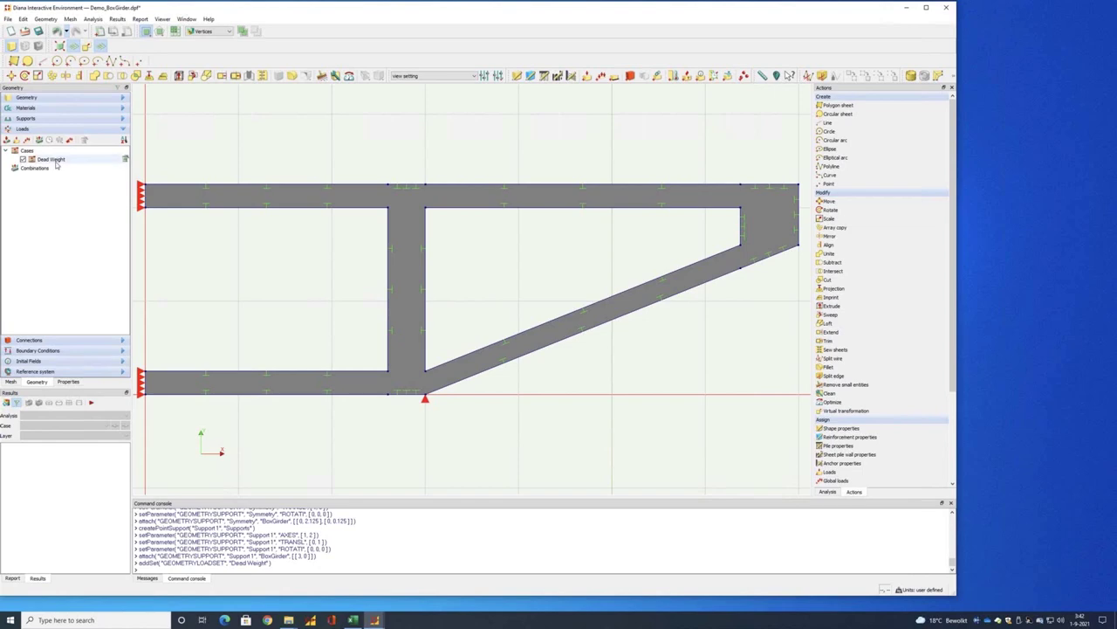
click(56, 162)
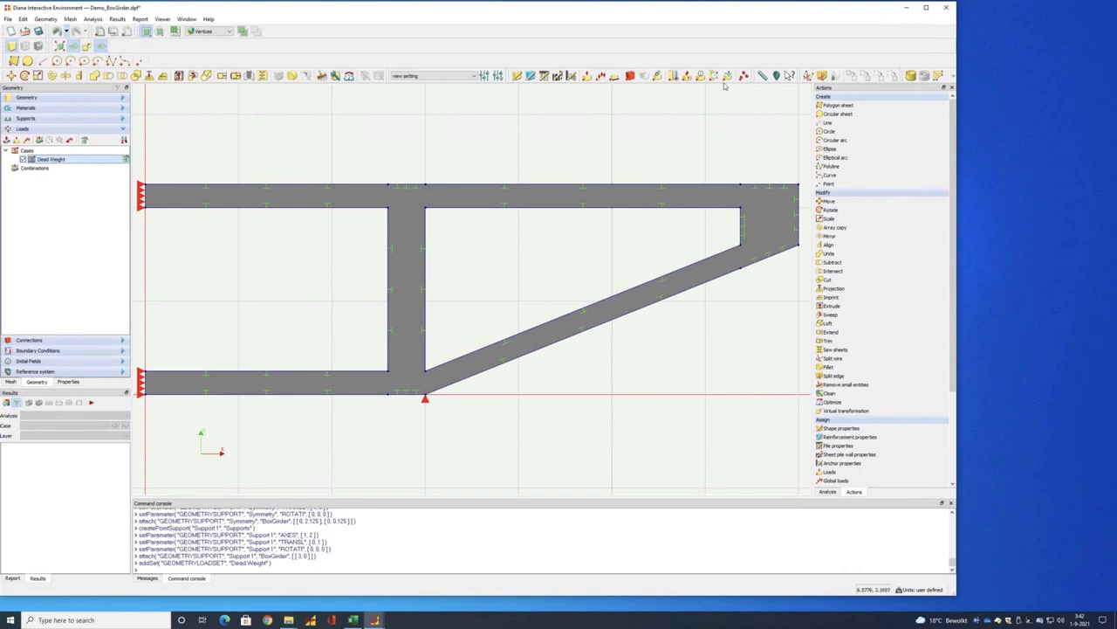
click(614, 75)
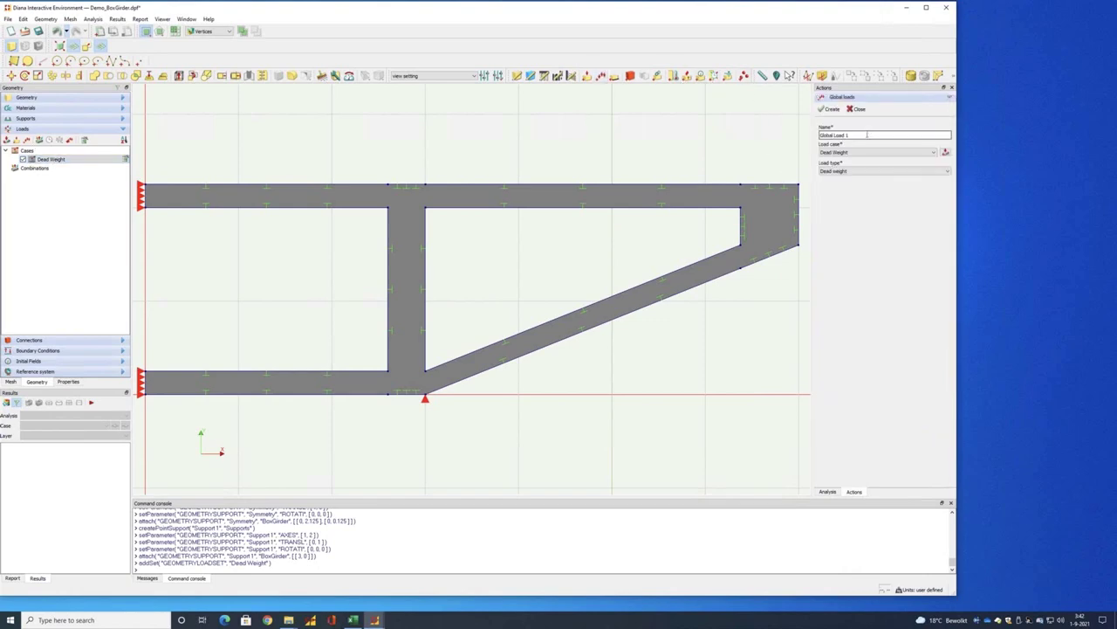
triple_click(838, 131)
text(Dead Weight)
click(830, 109)
click(857, 109)
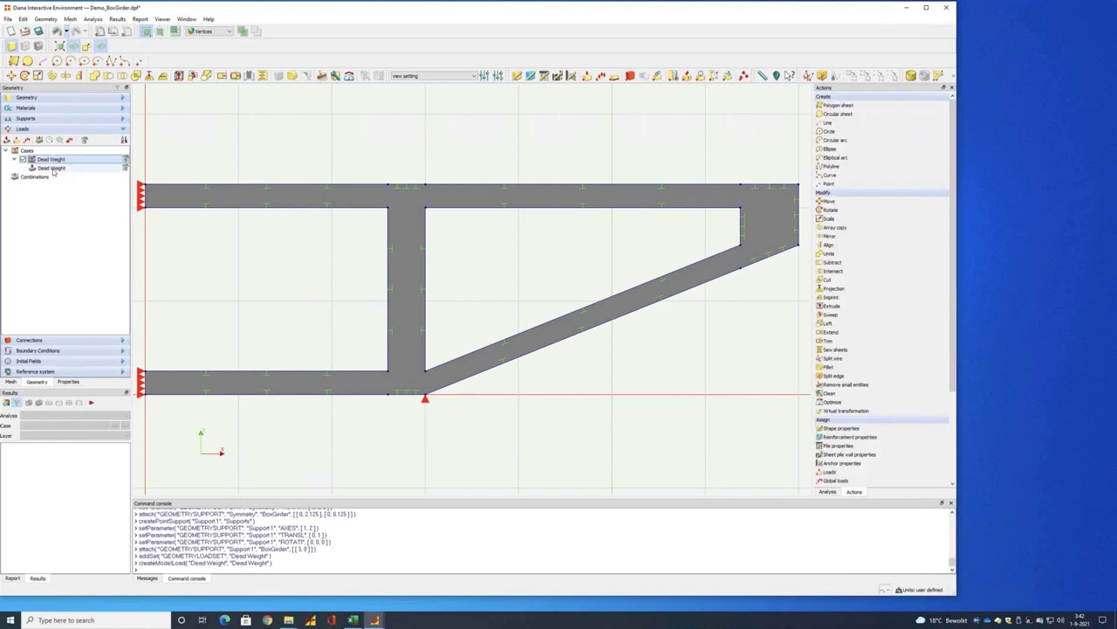
Step: Open the time dependent factors of the Dead Weight load case and add four rows to the table
click(53, 170)
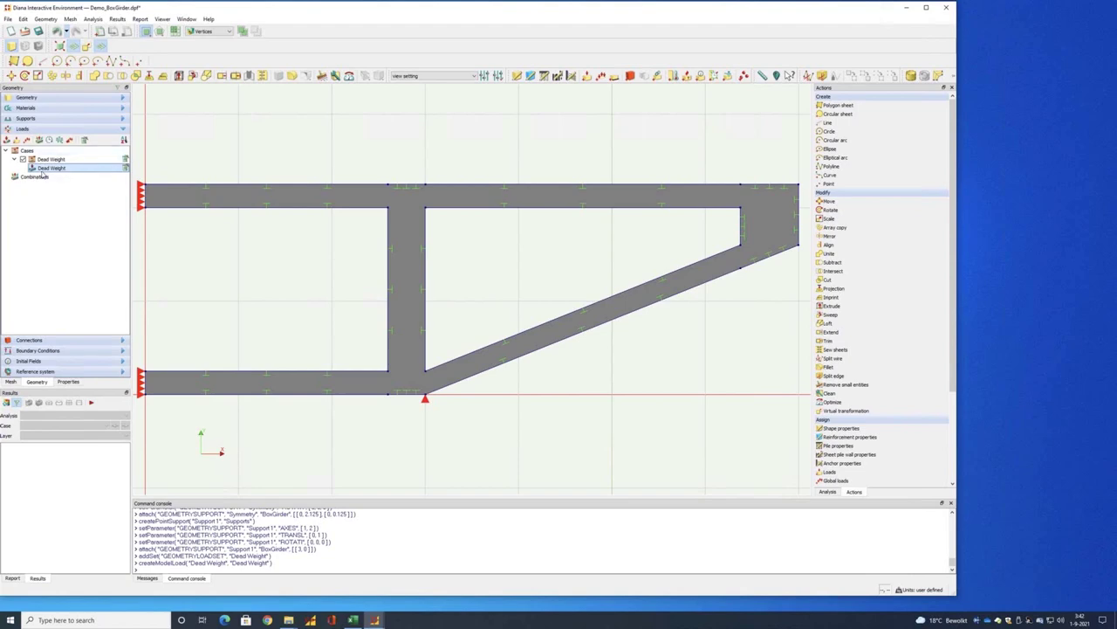
click(53, 140)
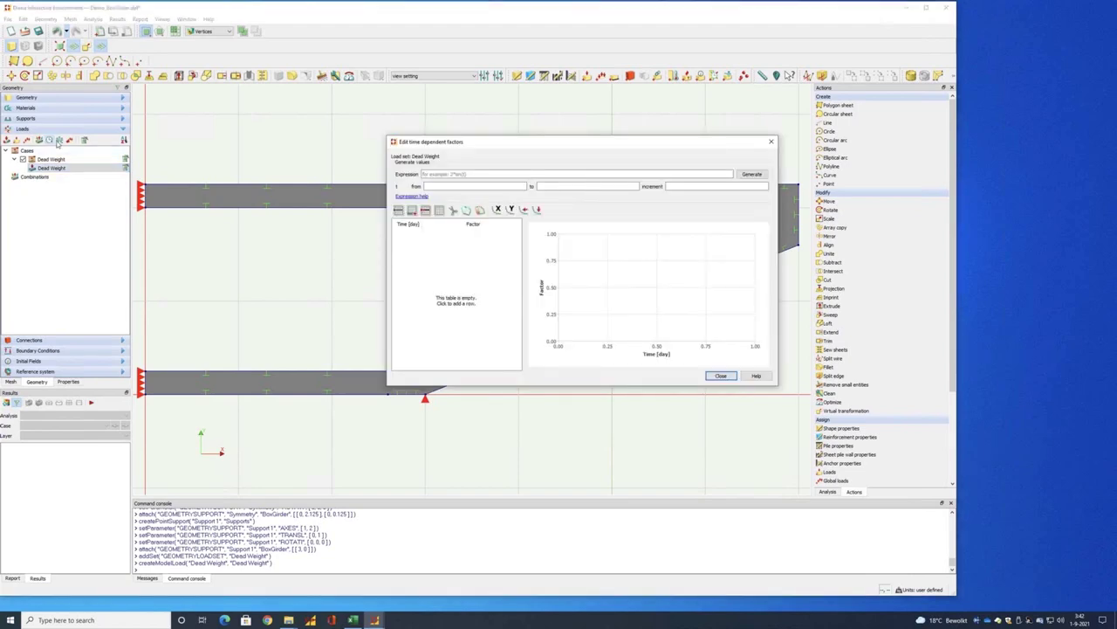
click(411, 210)
click(411, 210)
click(412, 211)
click(411, 211)
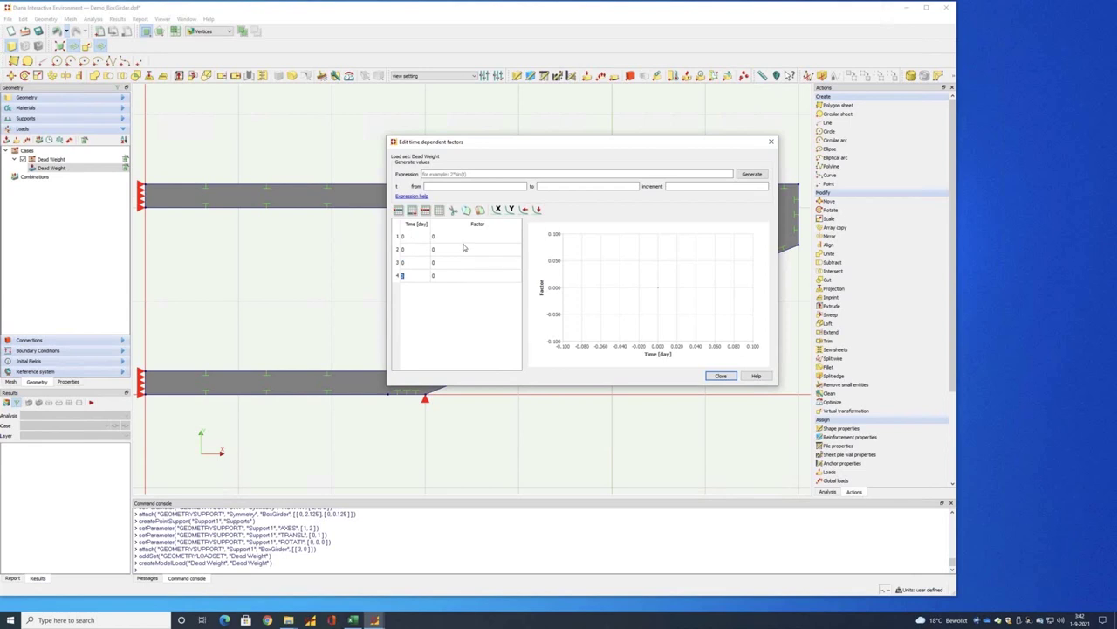
Step: Define the Dead Weight time factors as 0 at 0 and 7 days, and 1 at 7.1 and 60 days
double_click(409, 250)
text(7)
double_click(442, 252)
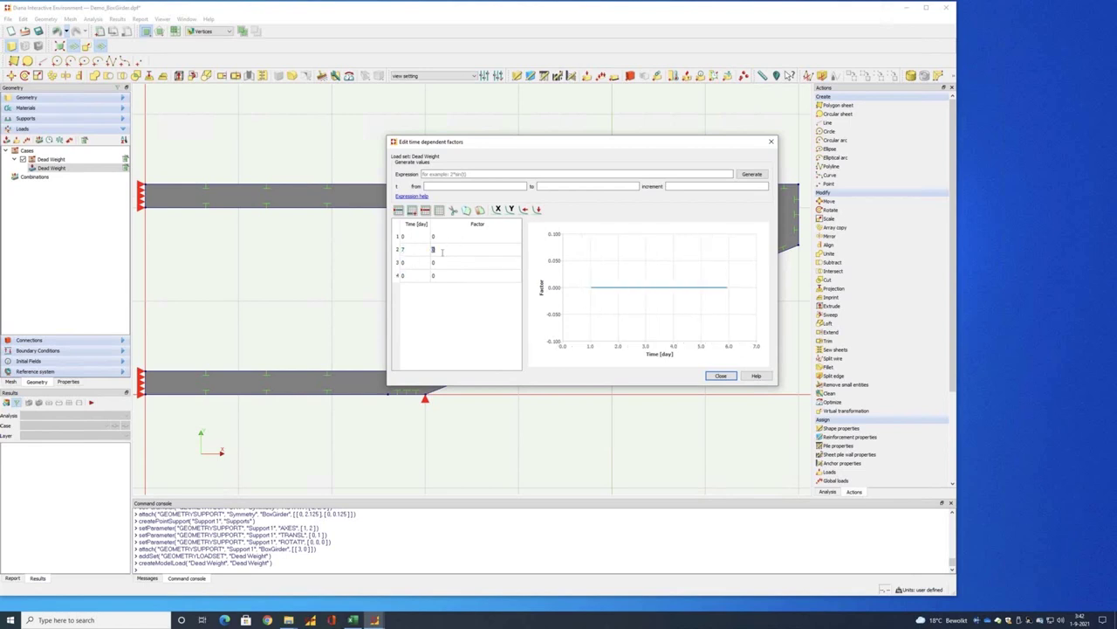
double_click(421, 262)
text(7.1)
double_click(434, 262)
text(1)
double_click(414, 275)
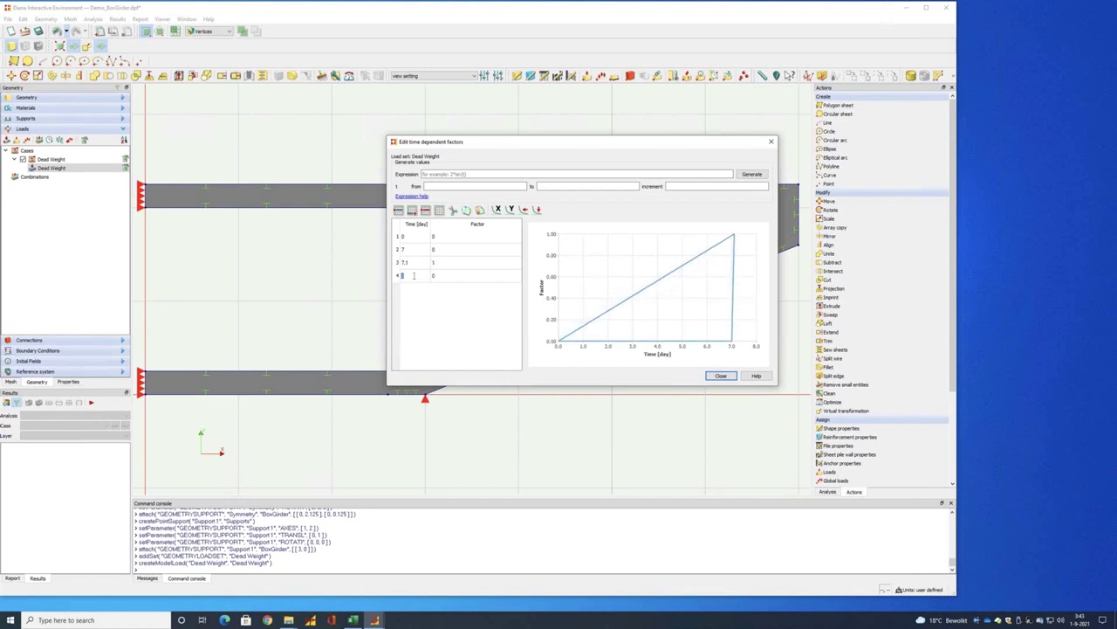
double_click(434, 276)
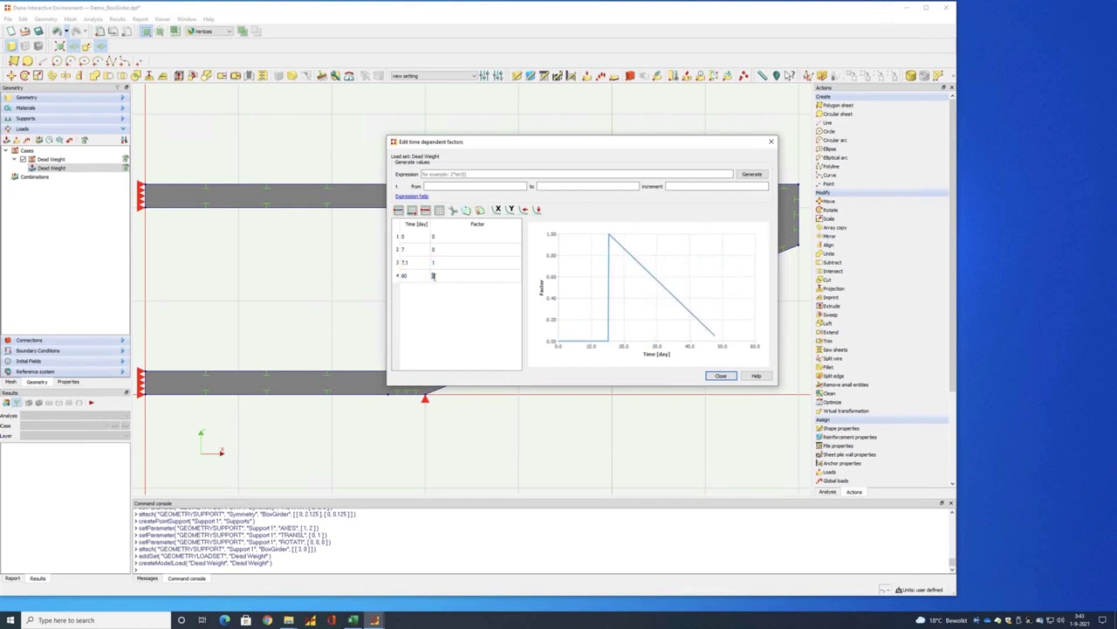
text(1)
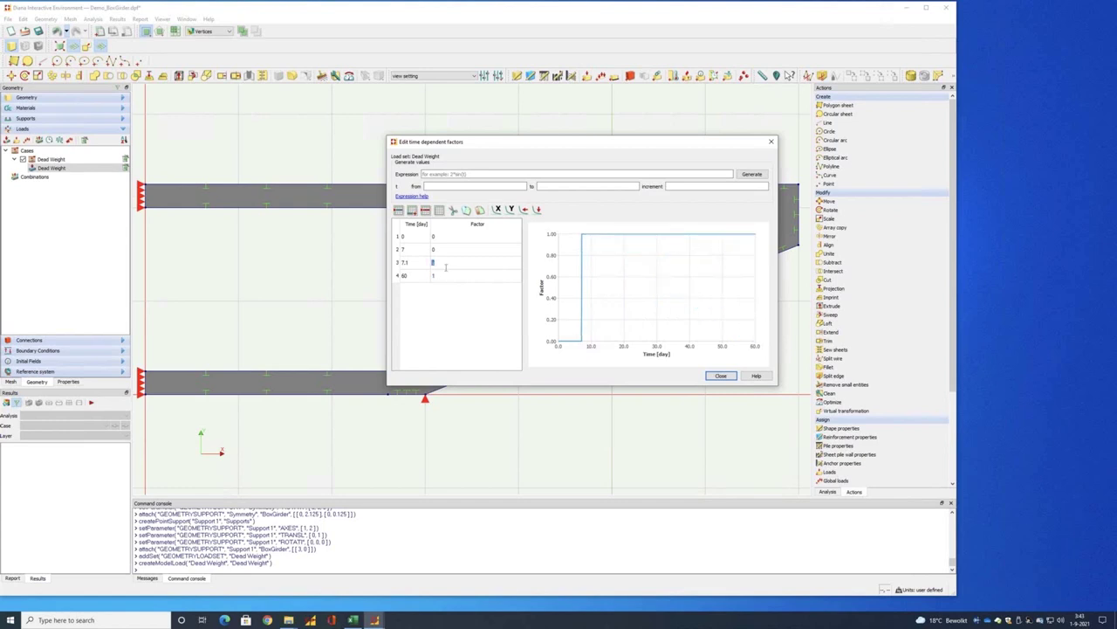
click(730, 376)
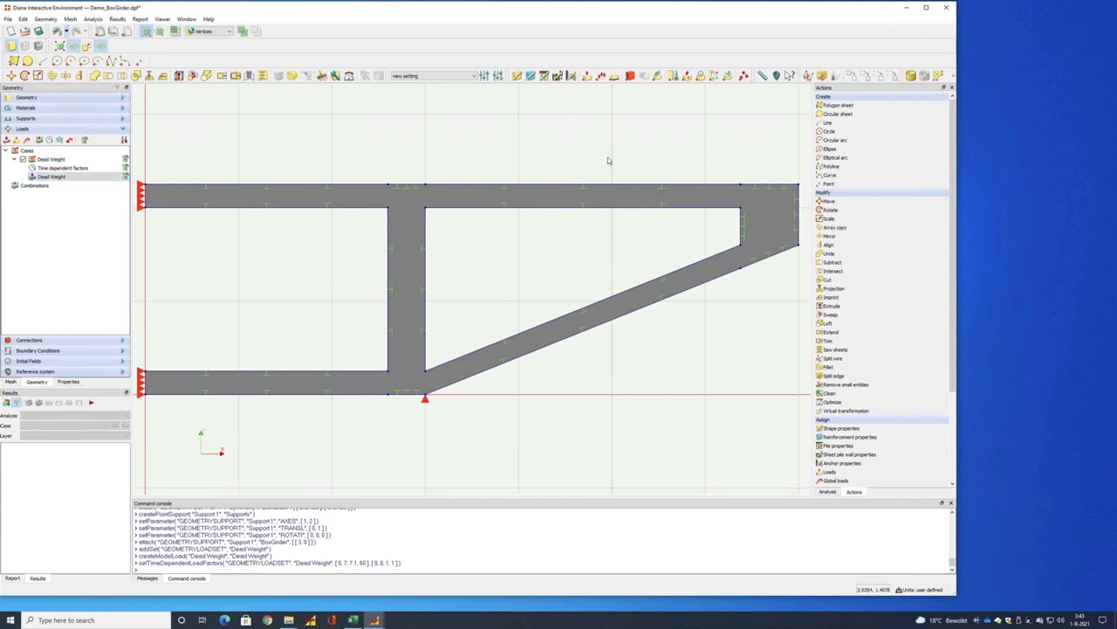
Step: Define mesh properties for the BoxGirder shape, seeding by element size with a desired size of 0.05 m
click(909, 77)
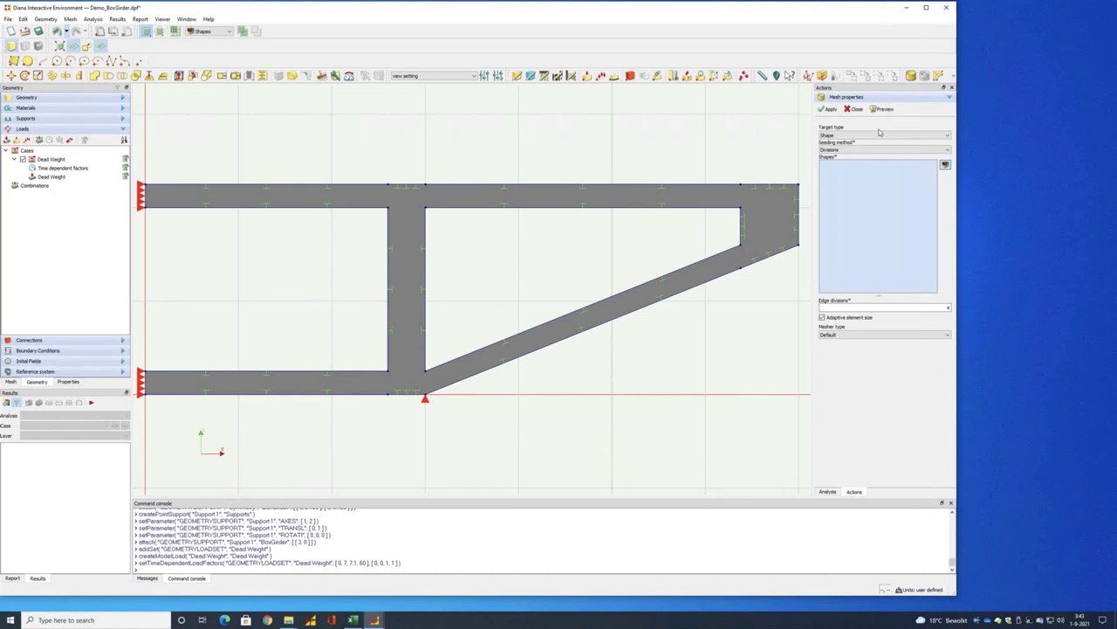
click(860, 149)
click(847, 170)
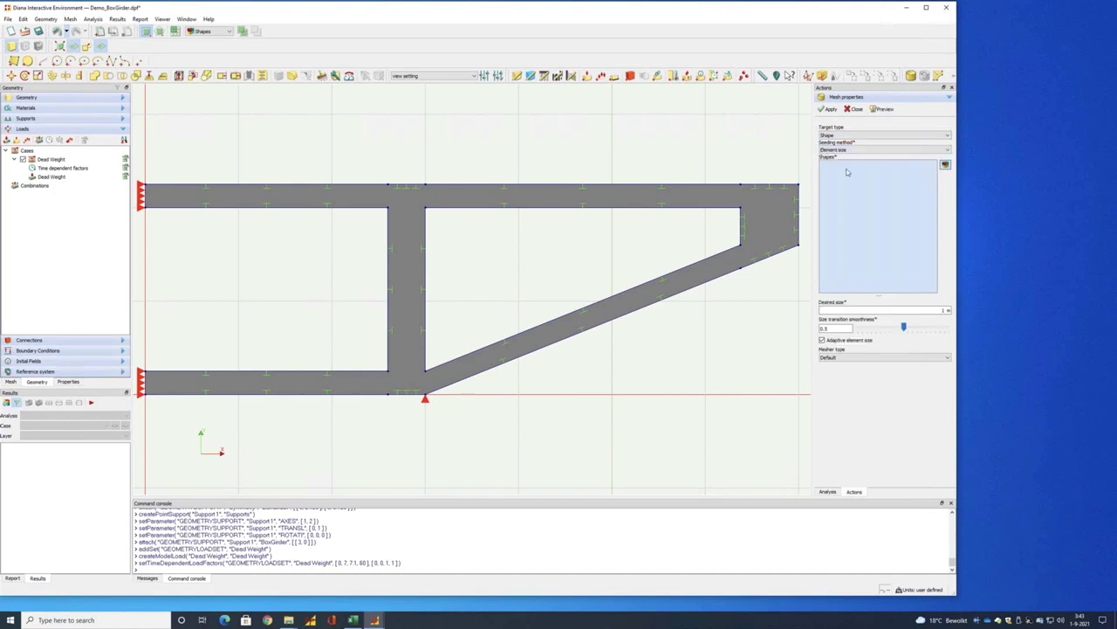
click(773, 207)
click(944, 310)
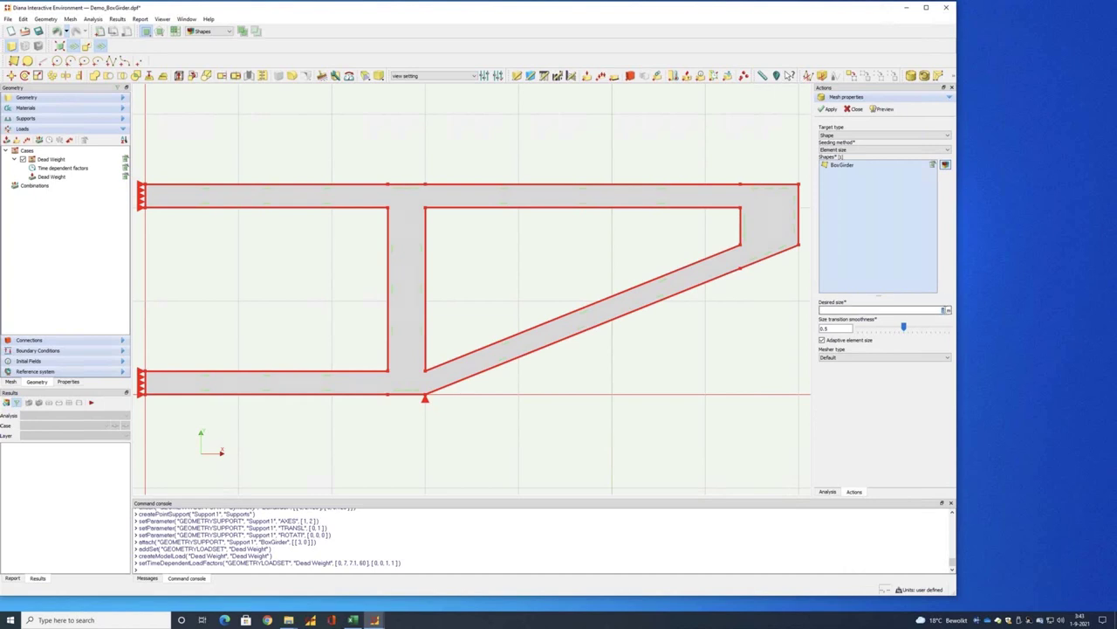
text(0.05)
key(Return)
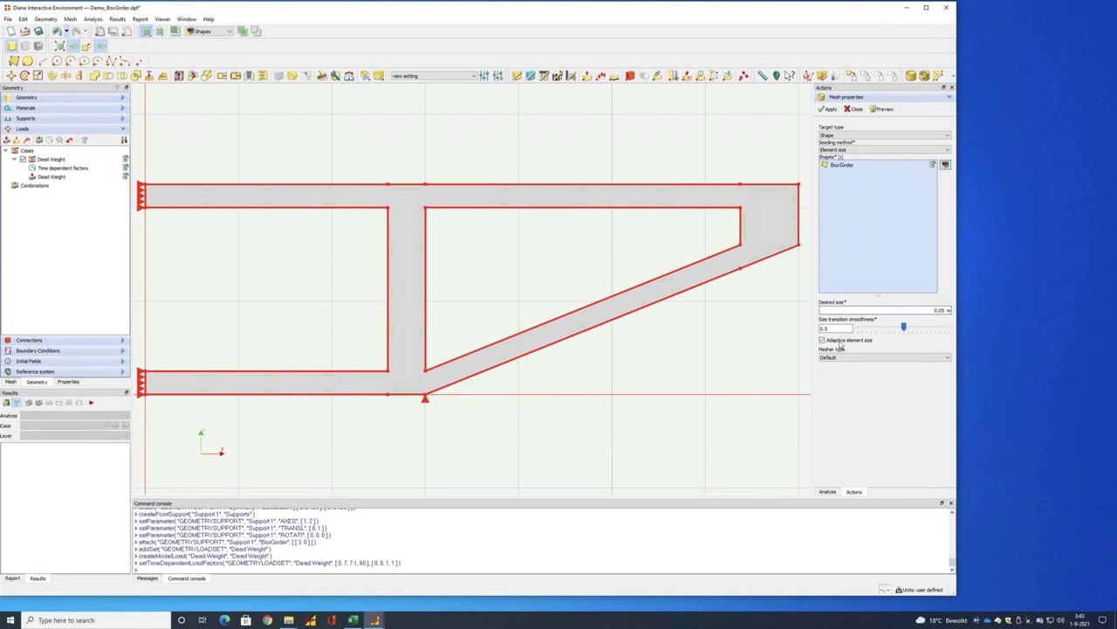